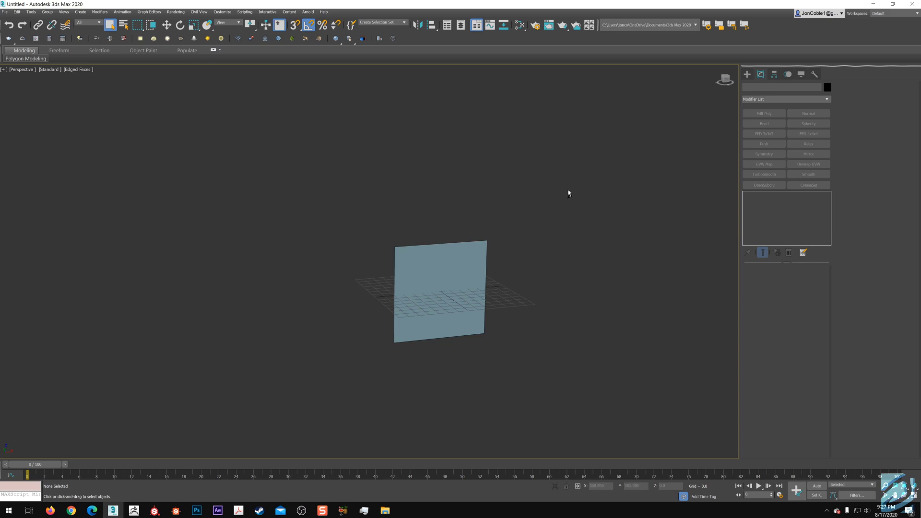
{"action": "middle_click_drag", "start_coordinate": [568, 191], "coordinate": [522, 215], "text": "alt"}
{"action": "middle_click_drag", "start_coordinate": [522, 215], "coordinate": [499, 230], "text": "alt"}
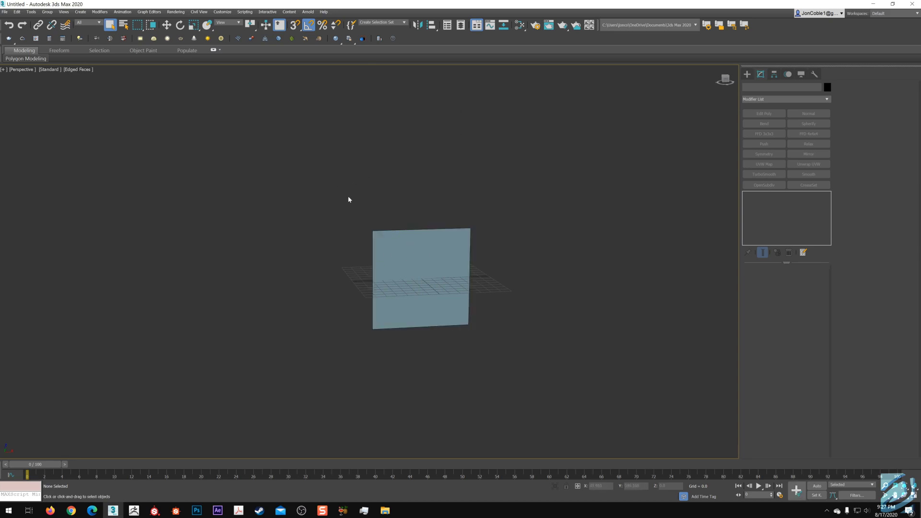
{"action": "middle_click_drag", "start_coordinate": [359, 243], "coordinate": [349, 214]}
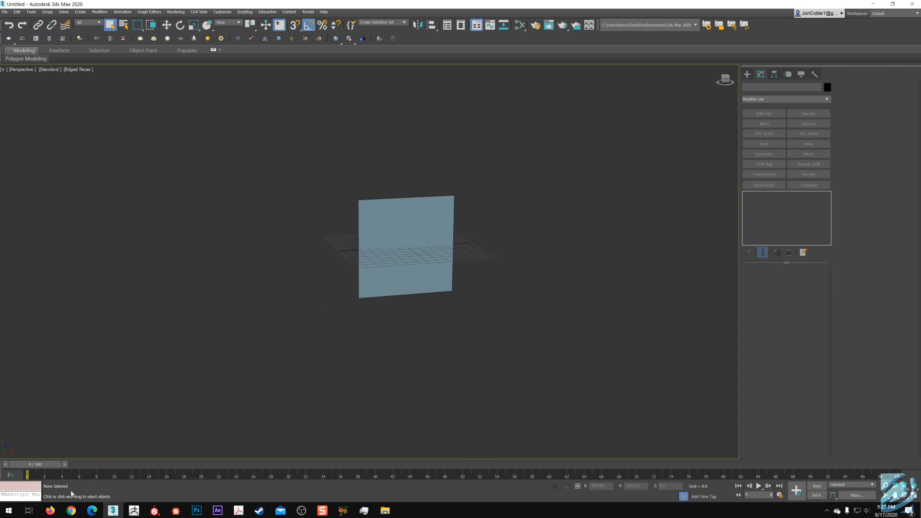
Step: Switch to Firefox to view the balcony rails image references, including the steel balcony railing photo, and return to 3ds Max
{"action": "left_click", "coordinate": [50, 510]}
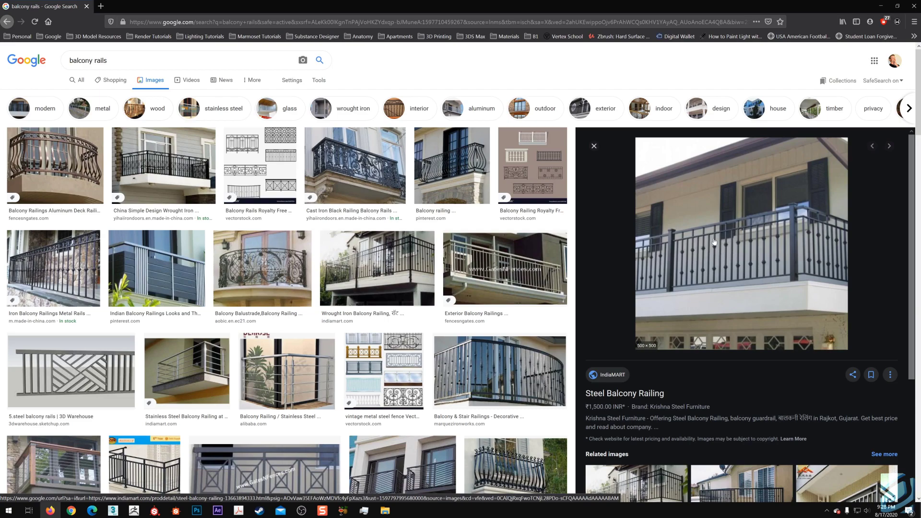
{"action": "left_click", "coordinate": [881, 5]}
Step: Examine the flat low-poly balcony plane in the perspective view
{"action": "middle_click_drag", "start_coordinate": [417, 415], "coordinate": [414, 400]}
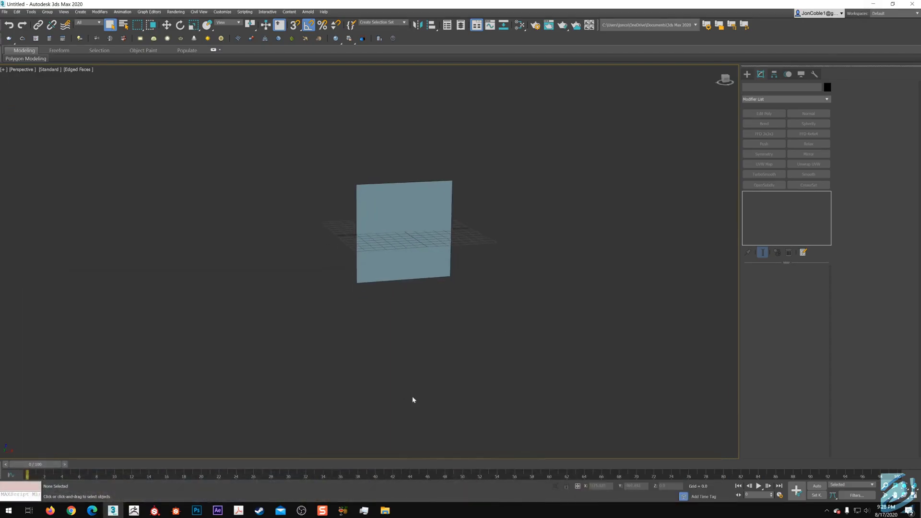
{"action": "middle_click_drag", "start_coordinate": [458, 327], "coordinate": [462, 333], "text": "alt"}
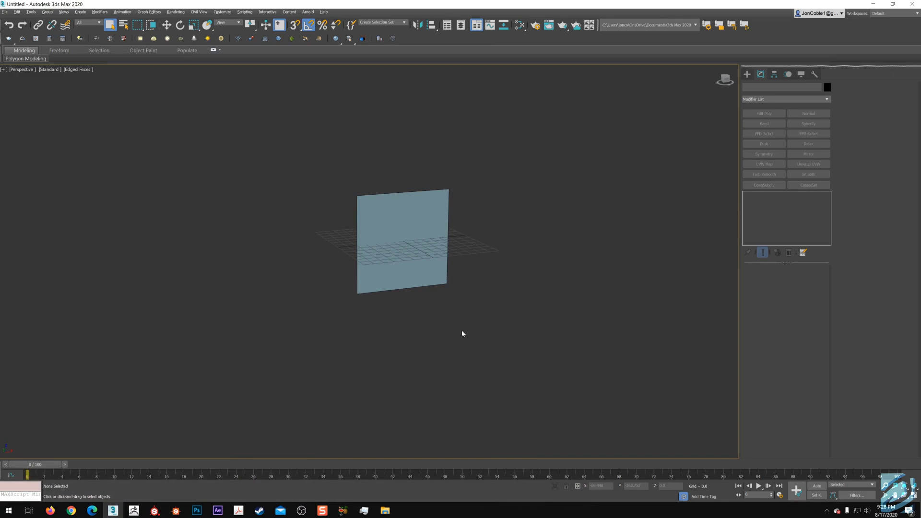
{"action": "scroll", "coordinate": [448, 304], "scroll_direction": "up", "scroll_amount": 3}
{"action": "middle_click_drag", "start_coordinate": [461, 301], "coordinate": [467, 323]}
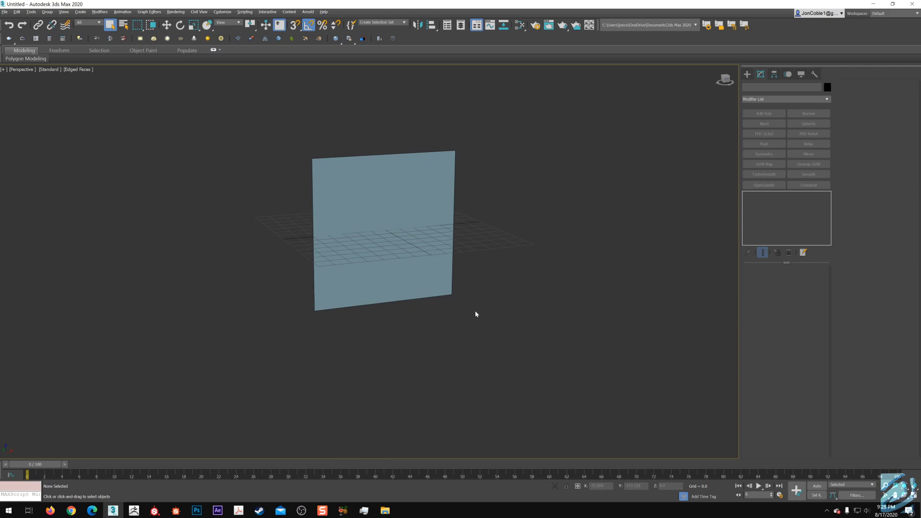
{"action": "scroll", "coordinate": [476, 314], "scroll_direction": "down", "scroll_amount": 3}
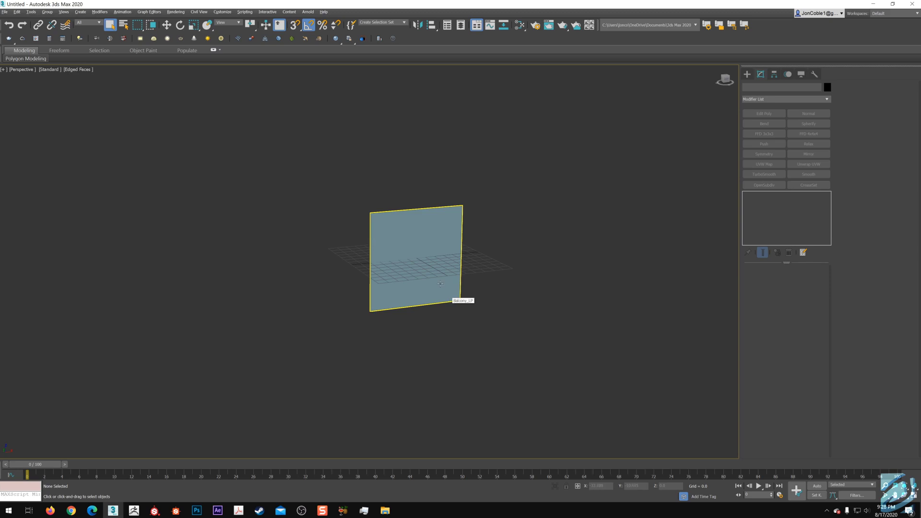
{"action": "scroll", "coordinate": [435, 275], "scroll_direction": "up", "scroll_amount": 1}
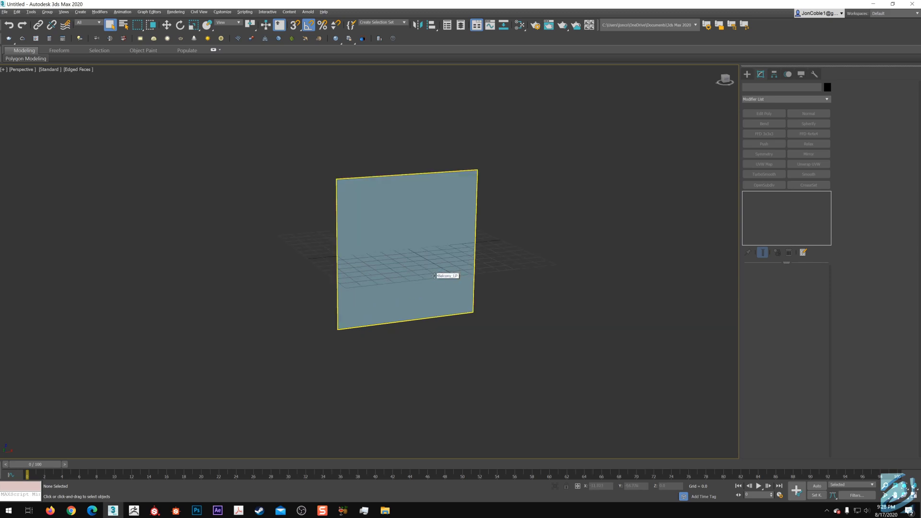
{"action": "scroll", "coordinate": [435, 275], "scroll_direction": "down", "scroll_amount": 1}
{"action": "scroll", "coordinate": [435, 276], "scroll_direction": "up", "scroll_amount": 1}
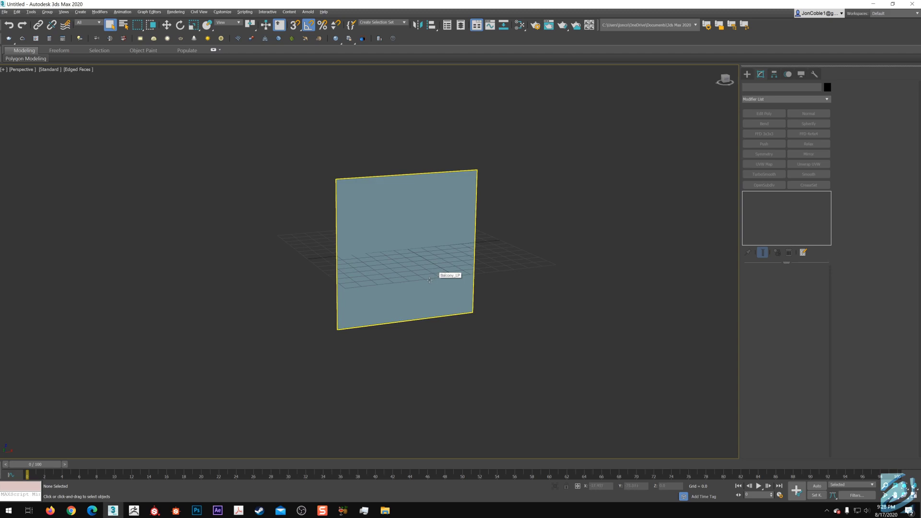
{"action": "mouse_move", "coordinate": [430, 280]}
{"action": "middle_mouse_down"}
{"action": "mouse_move", "coordinate": [418, 279]}
{"action": "mouse_move", "coordinate": [432, 284]}
{"action": "middle_mouse_up"}
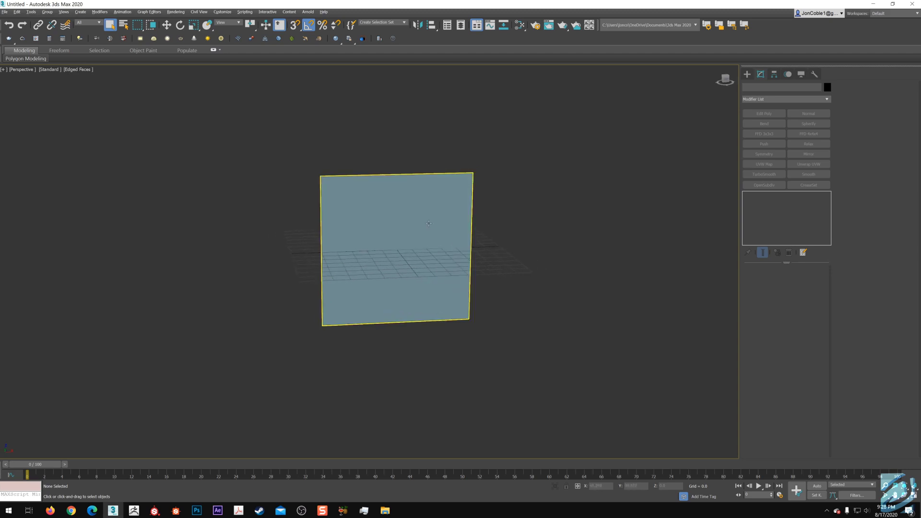
Step: Select the low-poly balcony plane, show it in the front view and unhide all objects in the scene
{"action": "left_click", "coordinate": [429, 223]}
{"action": "middle_click_drag", "start_coordinate": [448, 242], "coordinate": [441, 238]}
{"action": "key", "text": "f"}
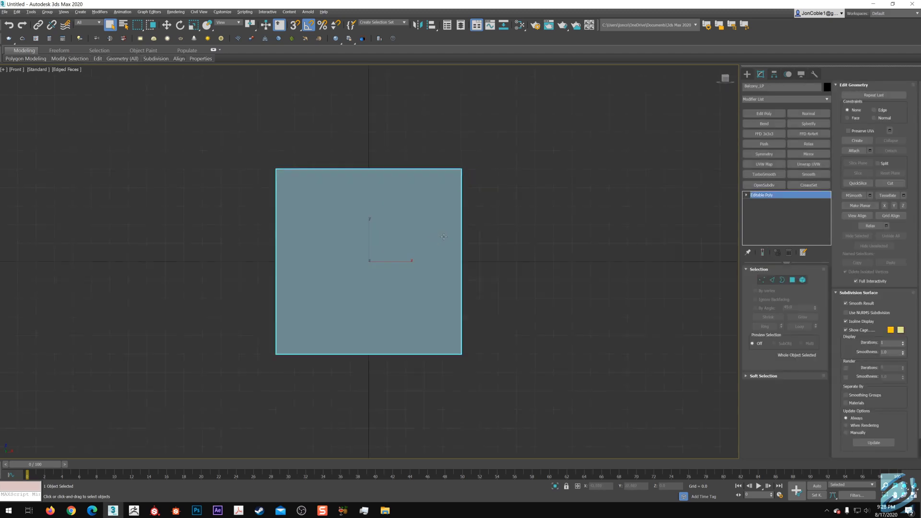
{"action": "key", "text": "z"}
{"action": "scroll", "coordinate": [451, 240], "scroll_direction": "down", "scroll_amount": 3}
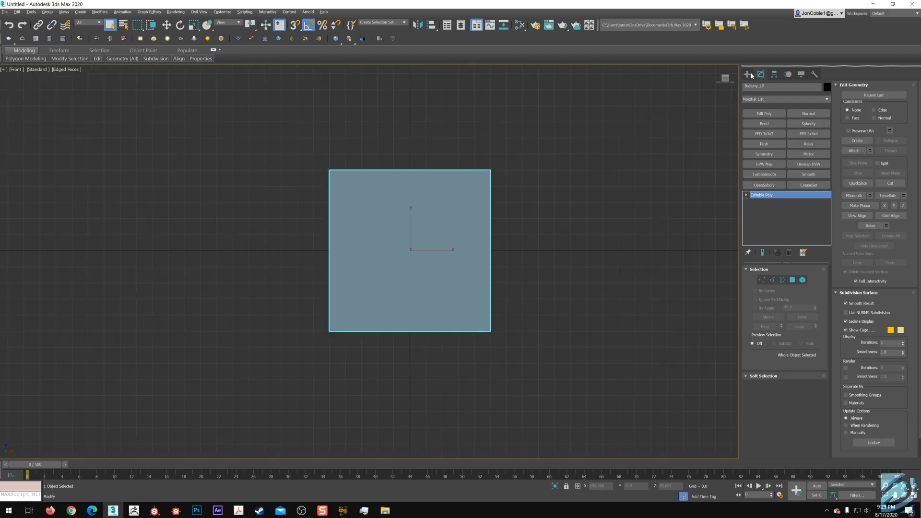
{"action": "middle_click_drag", "start_coordinate": [520, 257], "coordinate": [504, 255]}
{"action": "scroll", "coordinate": [503, 255], "scroll_direction": "down", "scroll_amount": 2}
{"action": "right_click", "coordinate": [503, 250]}
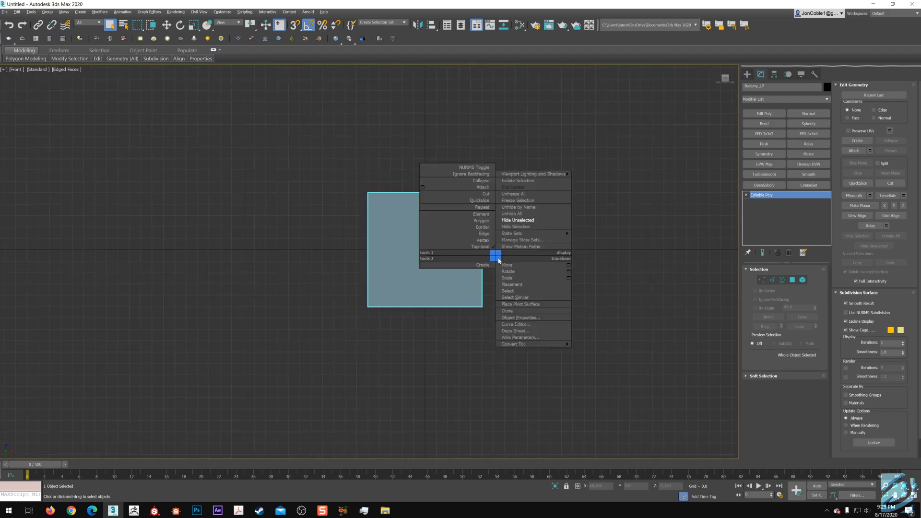
{"action": "left_click", "coordinate": [516, 213]}
Step: Isolate the high-poly balcony railing, frame it in the perspective view and clear the selection
{"action": "scroll", "coordinate": [416, 222], "scroll_direction": "up", "scroll_amount": 3}
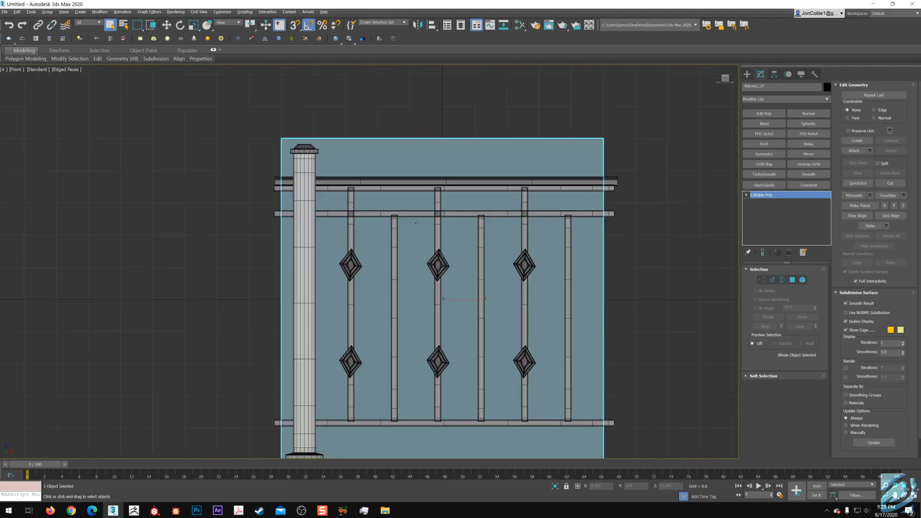
{"action": "scroll", "coordinate": [334, 194], "scroll_direction": "up", "scroll_amount": 2}
{"action": "left_click", "coordinate": [273, 230]}
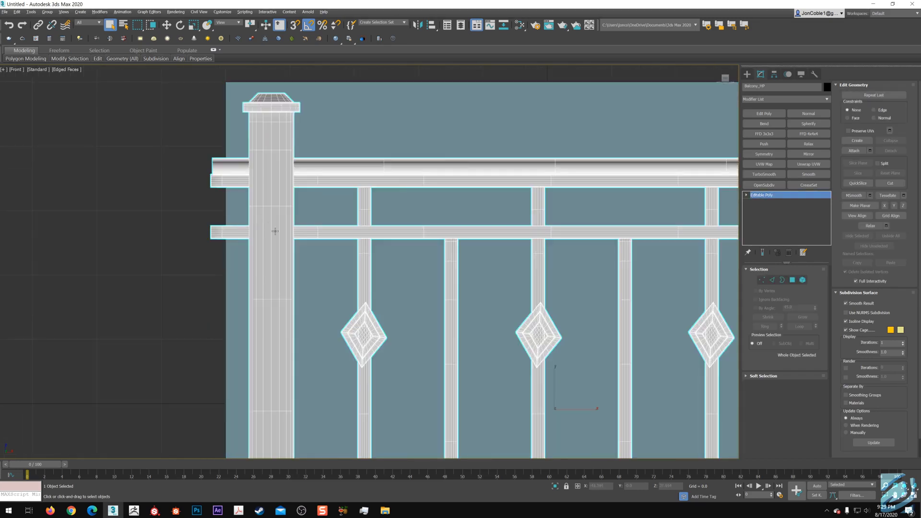
{"action": "key", "text": "alt+q"}
{"action": "key", "text": "p"}
{"action": "key", "text": "z"}
{"action": "middle_click_drag", "start_coordinate": [296, 238], "coordinate": [344, 254], "text": "alt"}
{"action": "scroll", "coordinate": [331, 249], "scroll_direction": "down", "scroll_amount": 3}
{"action": "left_click", "coordinate": [370, 126]}
Step: Examine the isolated railing's post, rails, balusters and diamond ornaments from the front and both sides
{"action": "scroll", "coordinate": [285, 192], "scroll_direction": "up", "scroll_amount": 3}
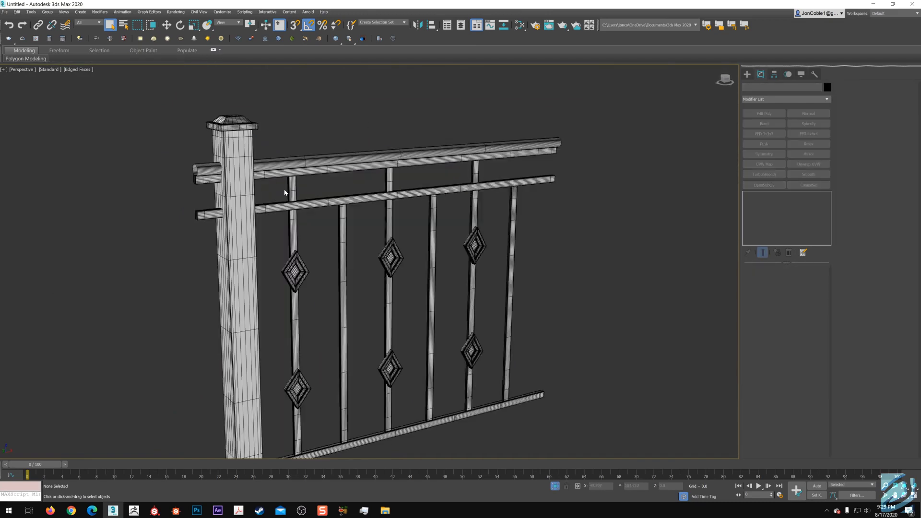
{"action": "middle_click_drag", "start_coordinate": [285, 193], "coordinate": [310, 221]}
{"action": "middle_click_drag", "start_coordinate": [310, 221], "coordinate": [323, 177]}
{"action": "scroll", "coordinate": [366, 202], "scroll_direction": "down", "scroll_amount": 3}
{"action": "middle_click_drag", "start_coordinate": [366, 203], "coordinate": [394, 207], "text": "alt"}
{"action": "scroll", "coordinate": [378, 206], "scroll_direction": "up", "scroll_amount": 3}
{"action": "scroll", "coordinate": [384, 214], "scroll_direction": "down", "scroll_amount": 3}
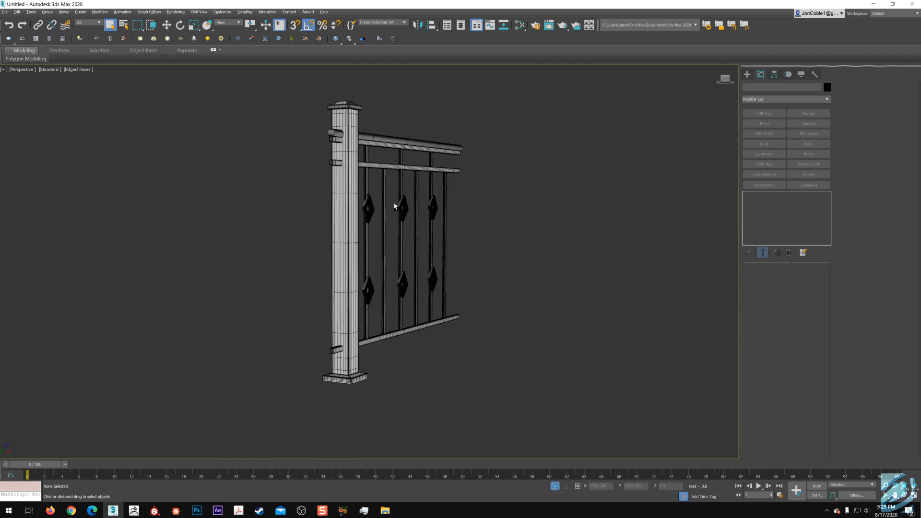
{"action": "scroll", "coordinate": [403, 197], "scroll_direction": "up", "scroll_amount": 4}
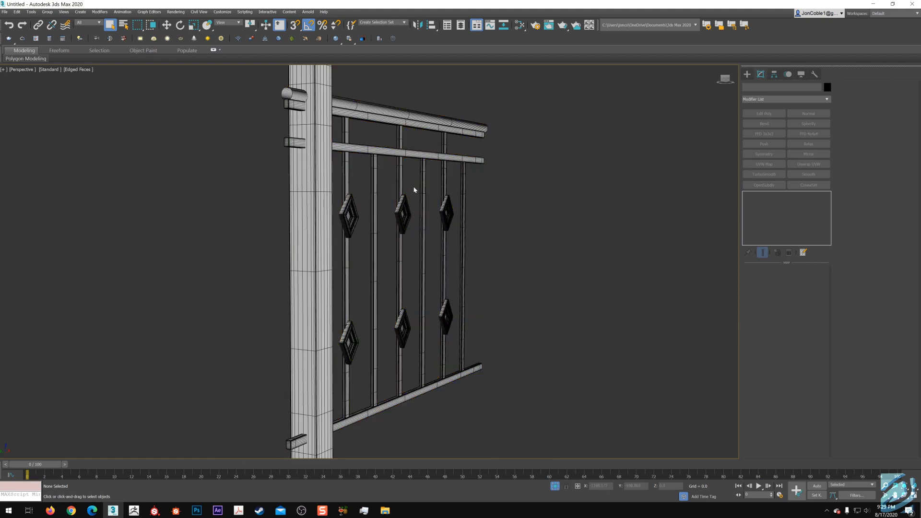
{"action": "mouse_move", "coordinate": [406, 193]}
{"action": "middle_mouse_down", "text": "alt"}
{"action": "mouse_move", "coordinate": [374, 193]}
{"action": "mouse_move", "coordinate": [393, 193]}
{"action": "middle_mouse_up", "text": "alt"}
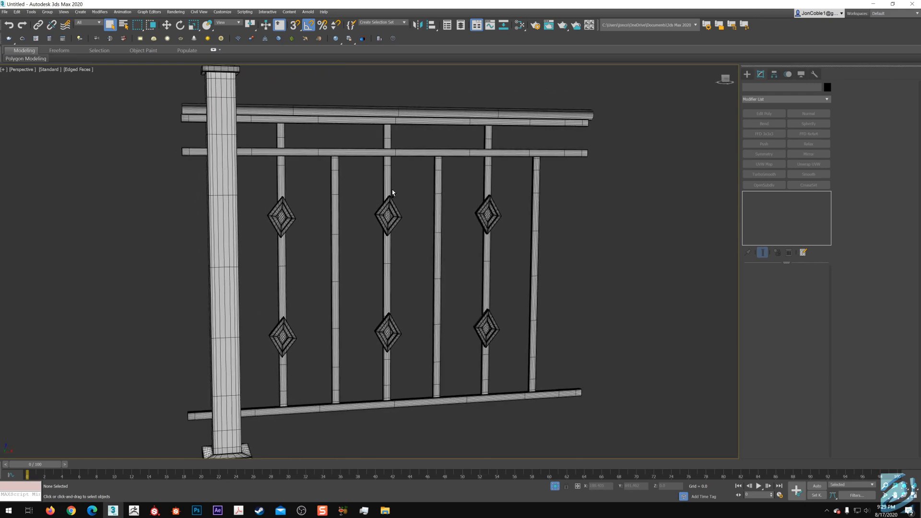
{"action": "scroll", "coordinate": [387, 199], "scroll_direction": "down", "scroll_amount": 3}
{"action": "middle_click_drag", "start_coordinate": [359, 218], "coordinate": [386, 223], "text": "alt"}
{"action": "middle_click_drag", "start_coordinate": [439, 369], "coordinate": [359, 365], "text": "alt"}
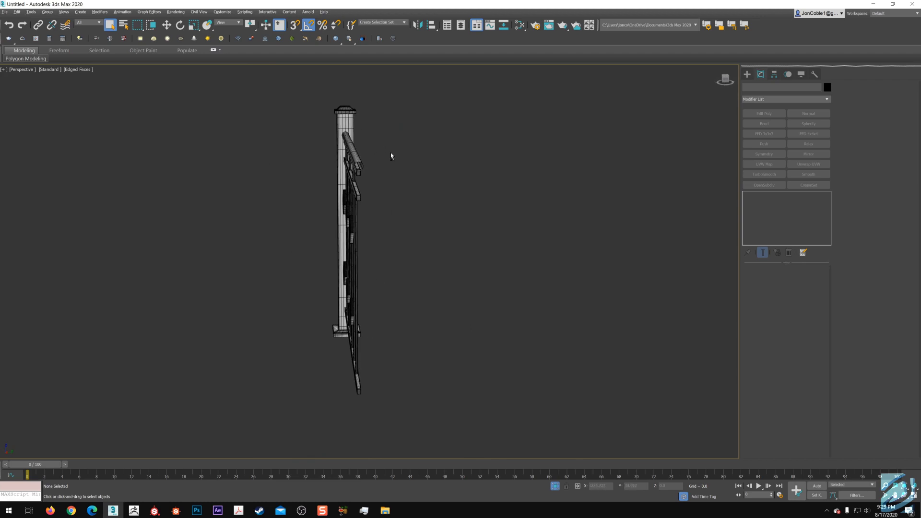
{"action": "middle_click_drag", "start_coordinate": [392, 155], "coordinate": [473, 163], "text": "alt"}
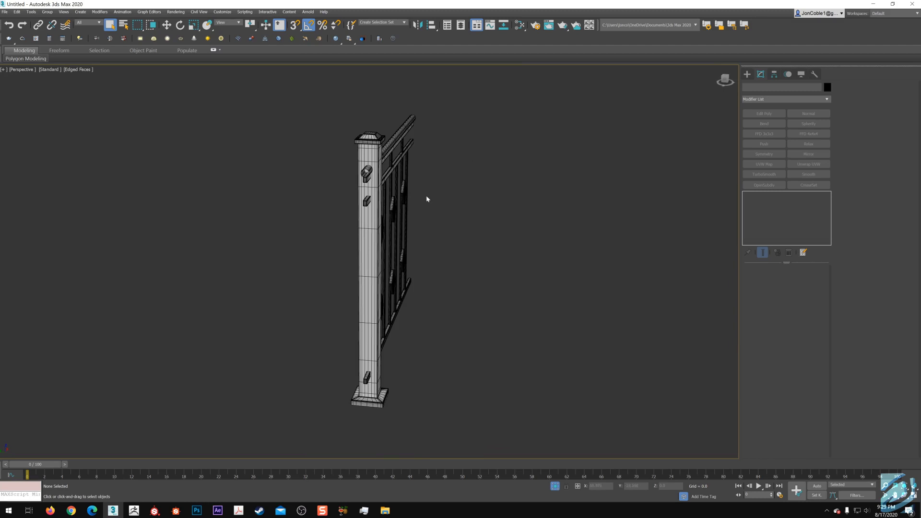
{"action": "middle_click_drag", "start_coordinate": [608, 260], "coordinate": [559, 262], "text": "alt"}
{"action": "middle_click_drag", "start_coordinate": [401, 282], "coordinate": [392, 284], "text": "alt"}
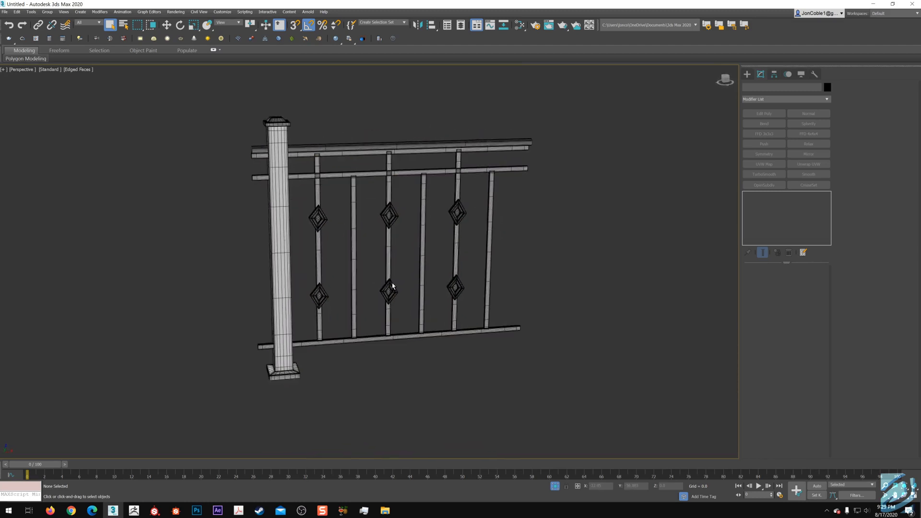
Step: Inspect the railing's bevelled edges and rail ends up close, with and without edged faces displayed
{"action": "scroll", "coordinate": [267, 148], "scroll_direction": "up", "scroll_amount": 7}
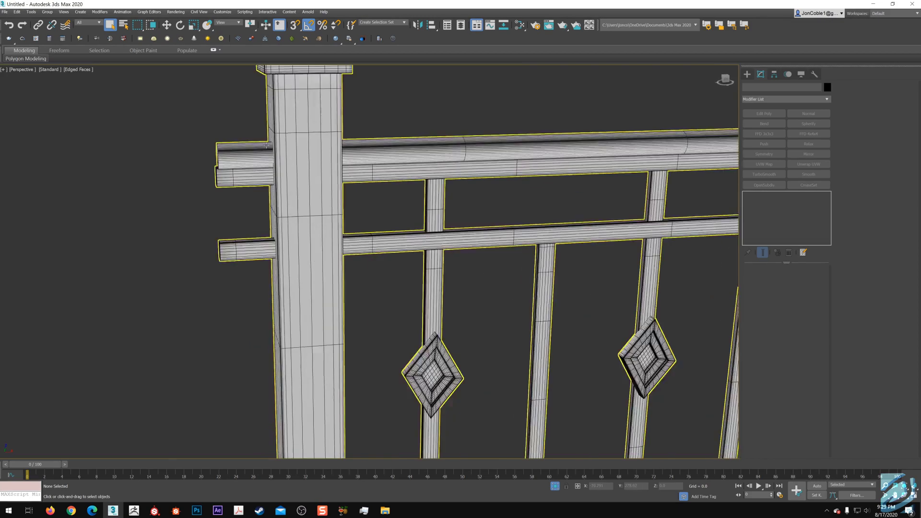
{"action": "middle_click_drag", "start_coordinate": [267, 148], "coordinate": [289, 201], "text": "alt"}
{"action": "key", "text": "F4"}
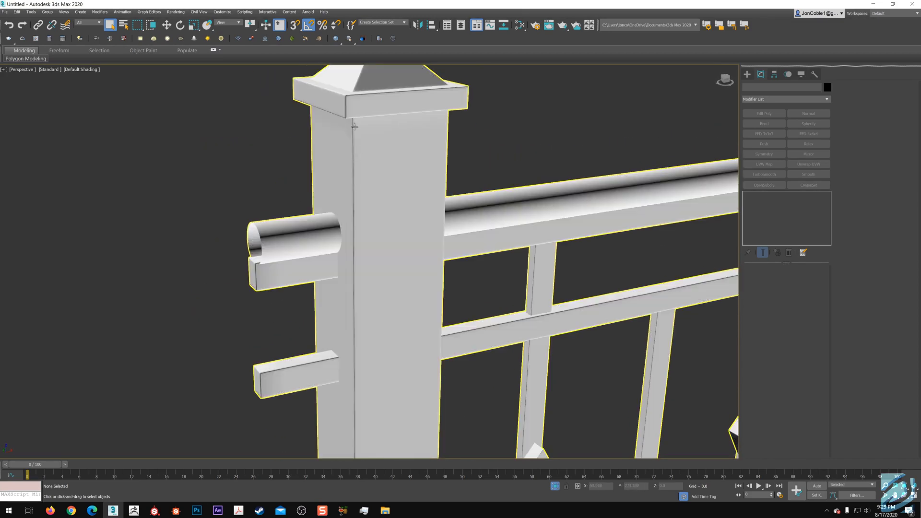
{"action": "key", "text": "F4"}
{"action": "scroll", "coordinate": [313, 331], "scroll_direction": "down", "scroll_amount": 3}
{"action": "middle_click_drag", "start_coordinate": [312, 331], "coordinate": [261, 236]}
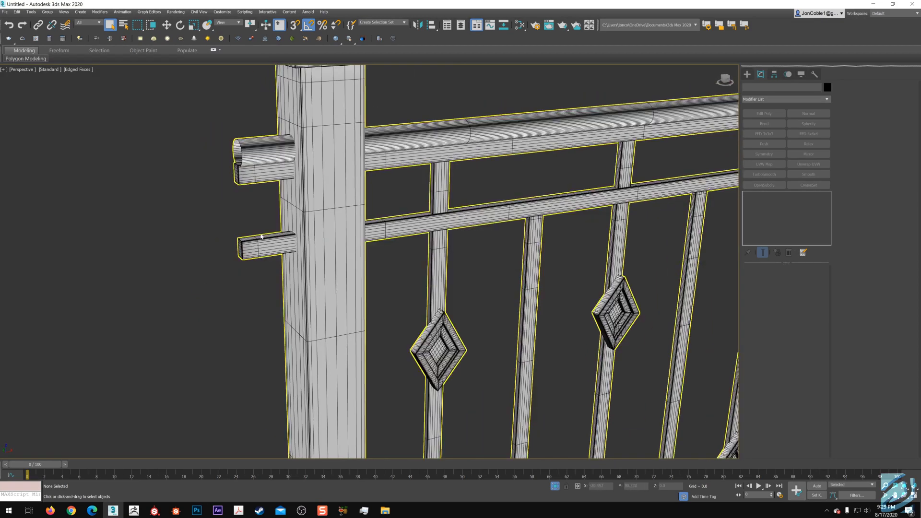
{"action": "scroll", "coordinate": [248, 251], "scroll_direction": "up", "scroll_amount": 5}
{"action": "scroll", "coordinate": [237, 228], "scroll_direction": "down", "scroll_amount": 5}
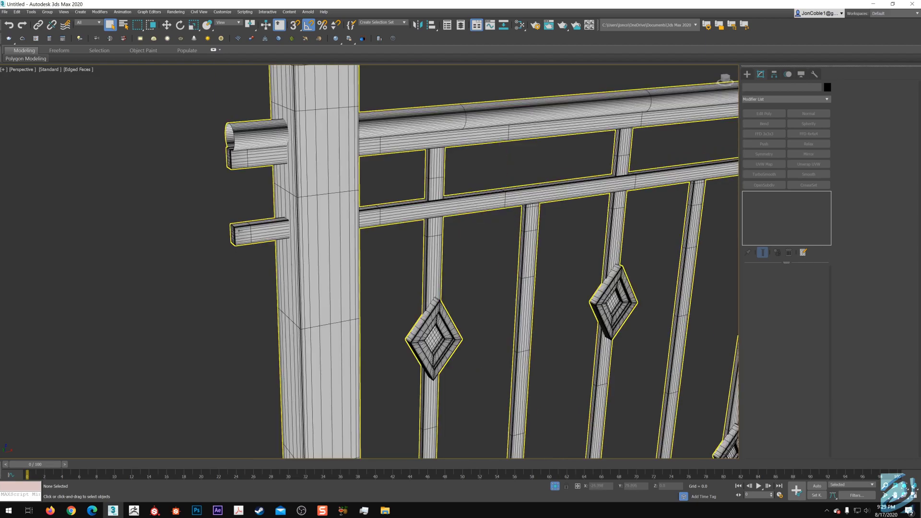
{"action": "scroll", "coordinate": [236, 225], "scroll_direction": "up", "scroll_amount": 9}
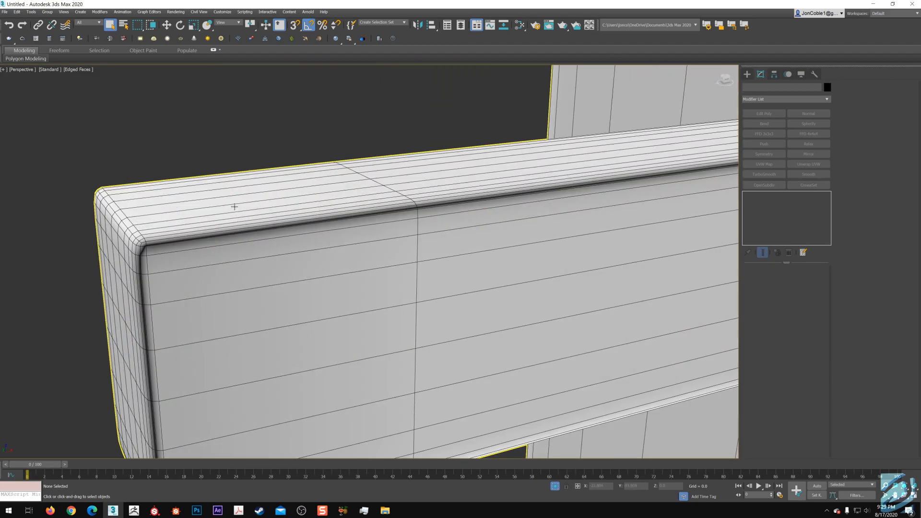
{"action": "scroll", "coordinate": [256, 263], "scroll_direction": "down", "scroll_amount": 10}
{"action": "scroll", "coordinate": [268, 260], "scroll_direction": "down", "scroll_amount": 3}
{"action": "middle_click_drag", "start_coordinate": [268, 260], "coordinate": [369, 272], "text": "alt"}
{"action": "scroll", "coordinate": [368, 271], "scroll_direction": "down", "scroll_amount": 5}
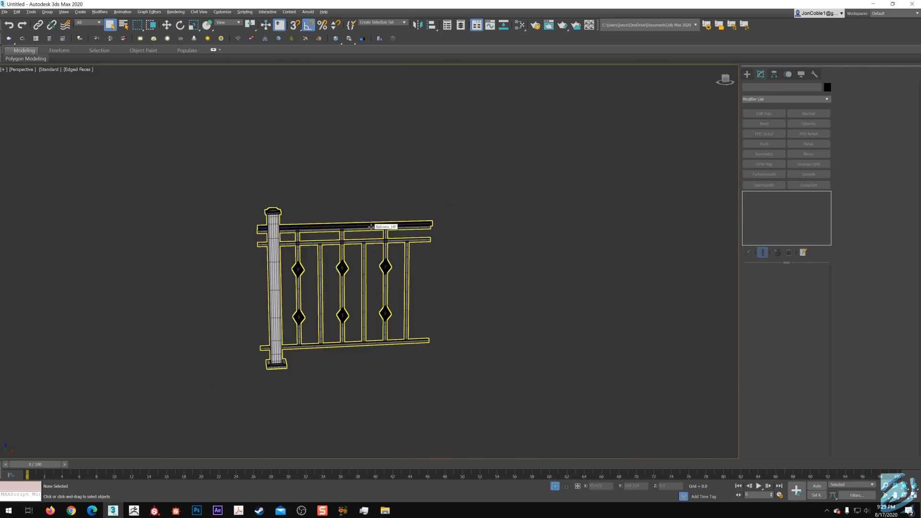
Step: Unhide all objects to show the low-poly plane together with the high-poly railing
{"action": "right_click", "coordinate": [354, 195]}
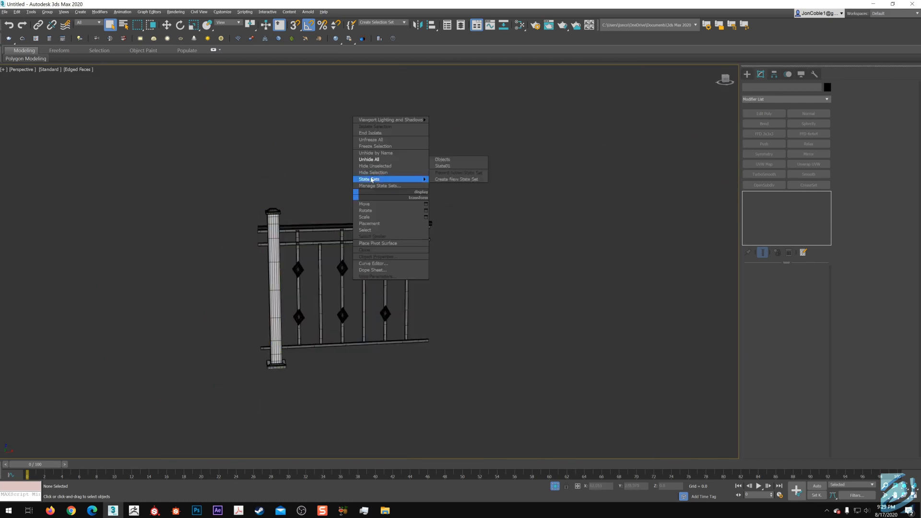
{"action": "left_click", "coordinate": [376, 161]}
{"action": "middle_click_drag", "start_coordinate": [426, 240], "coordinate": [464, 205]}
Step: Select the plane and the railing in turn to check their LP and HP object names
{"action": "left_click", "coordinate": [377, 189]}
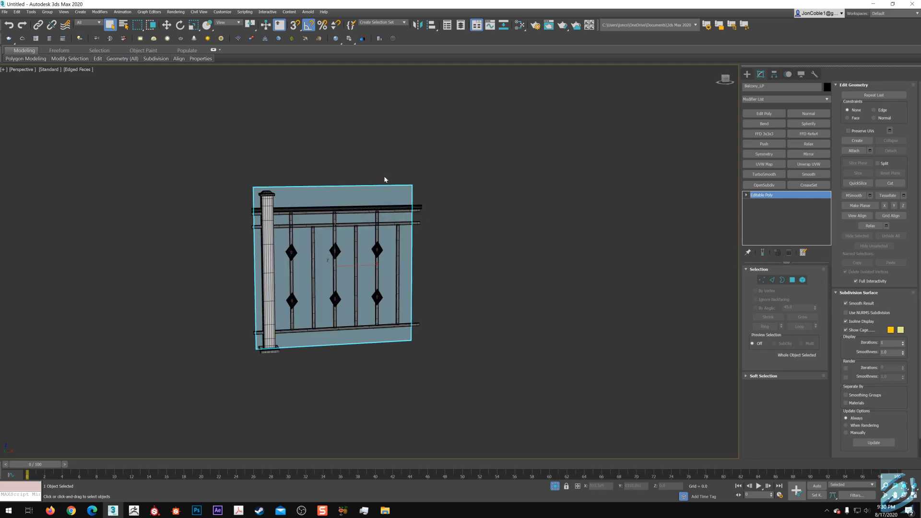
{"action": "scroll", "coordinate": [335, 189], "scroll_direction": "up", "scroll_amount": 3}
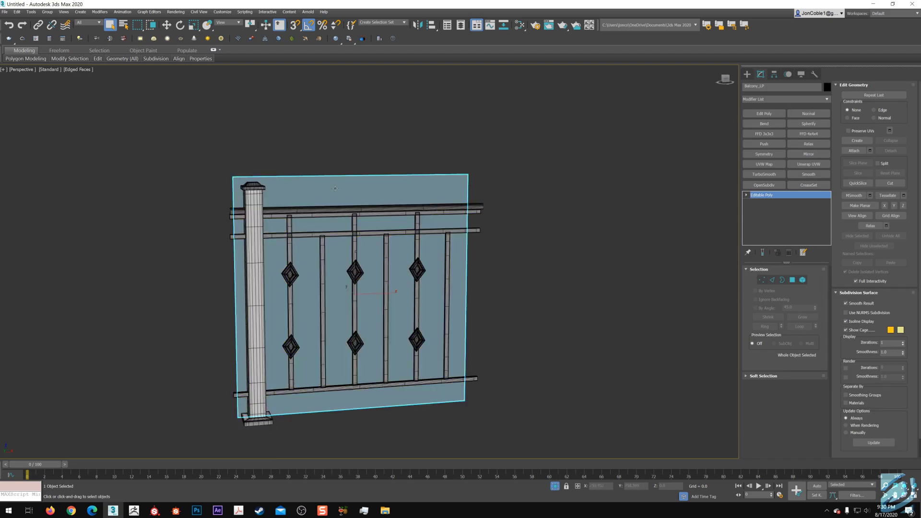
{"action": "left_click", "coordinate": [376, 163]}
{"action": "left_click", "coordinate": [382, 185]}
{"action": "left_click", "coordinate": [589, 169]}
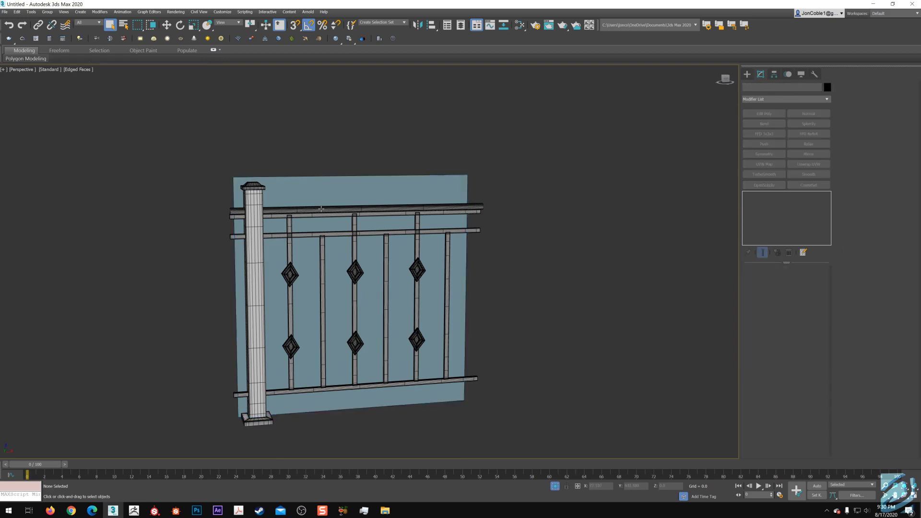
{"action": "left_click", "coordinate": [449, 210]}
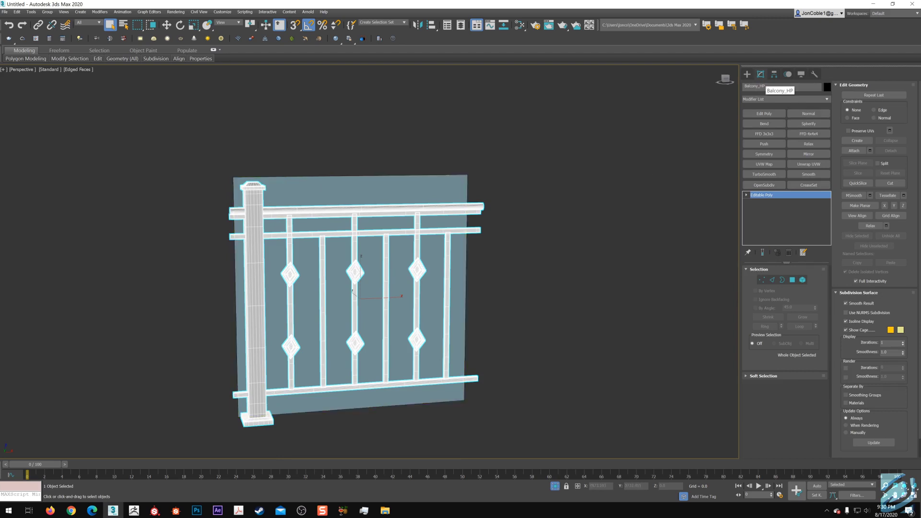
Step: Select the low-poly balcony plane and open the Slate Material Editor to view the scene's material nodes
{"action": "left_click", "coordinate": [438, 279]}
{"action": "middle_click_drag", "start_coordinate": [437, 279], "coordinate": [441, 258], "text": "alt"}
{"action": "key", "text": "m"}
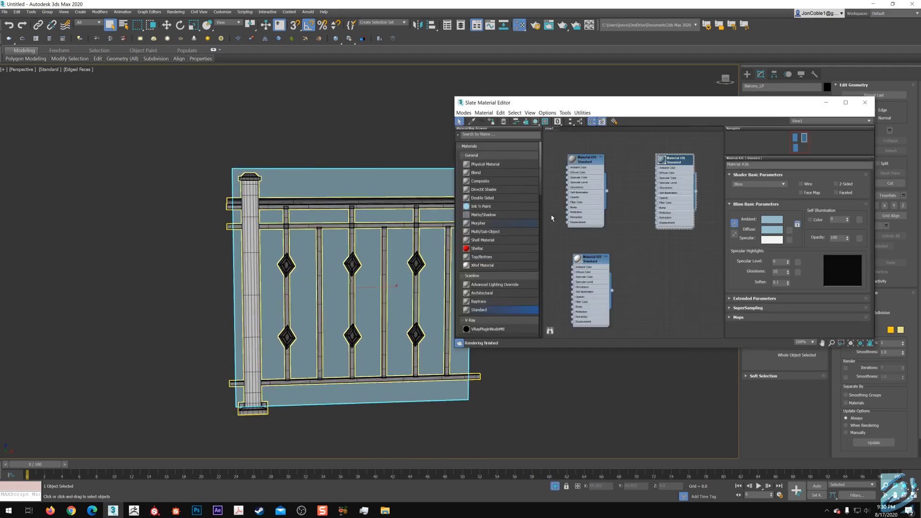
{"action": "scroll", "coordinate": [561, 201], "scroll_direction": "down", "scroll_amount": 3}
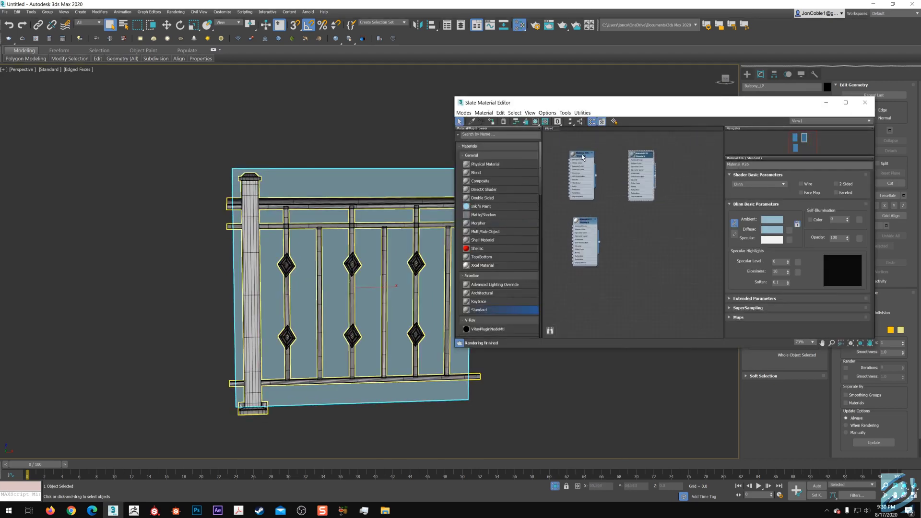
Step: Duplicate the first material node in the Slate view, open the copy's parameters, and close the editor
{"action": "left_click_drag", "start_coordinate": [583, 157], "coordinate": [659, 230], "text": "shift"}
{"action": "double_click", "coordinate": [659, 229]}
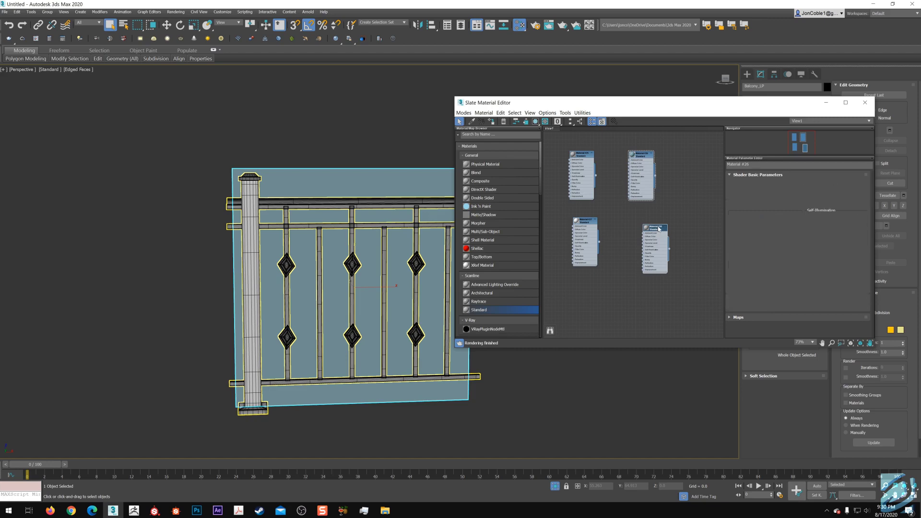
{"action": "left_click", "coordinate": [865, 102]}
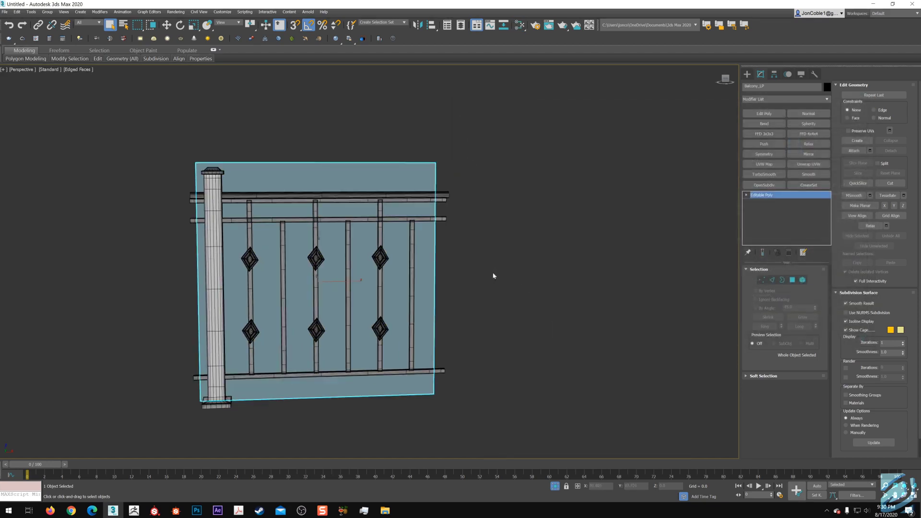
Step: Select the high-poly railing and delete all existing material nodes from the Slate Material Editor view
{"action": "left_click", "coordinate": [263, 308]}
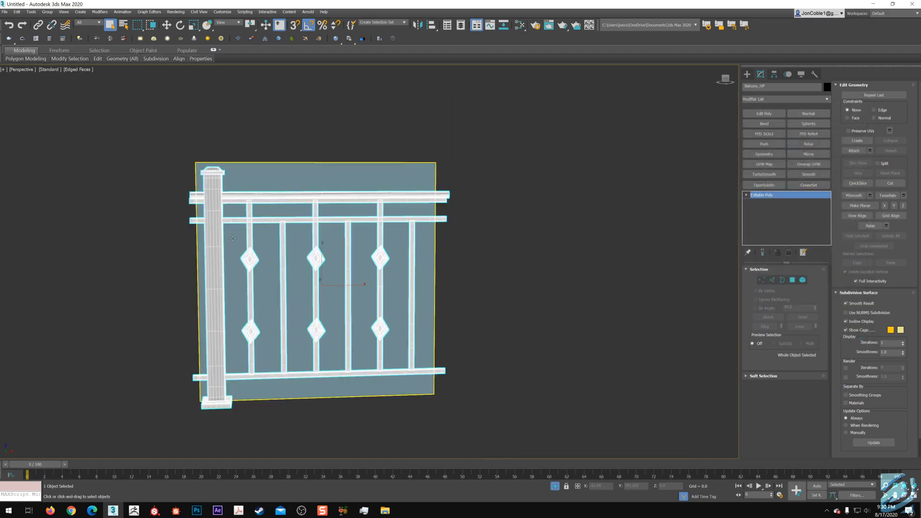
{"action": "middle_click_drag", "start_coordinate": [233, 238], "coordinate": [263, 243]}
{"action": "key", "text": "m"}
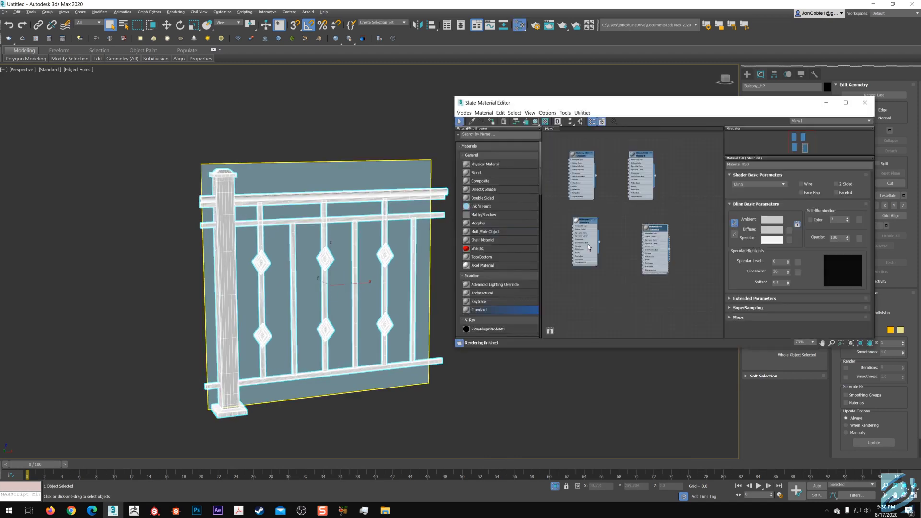
{"action": "scroll", "coordinate": [589, 245], "scroll_direction": "down", "scroll_amount": 2}
{"action": "left_click_drag", "start_coordinate": [567, 155], "coordinate": [670, 293]}
{"action": "key", "text": "Delete"}
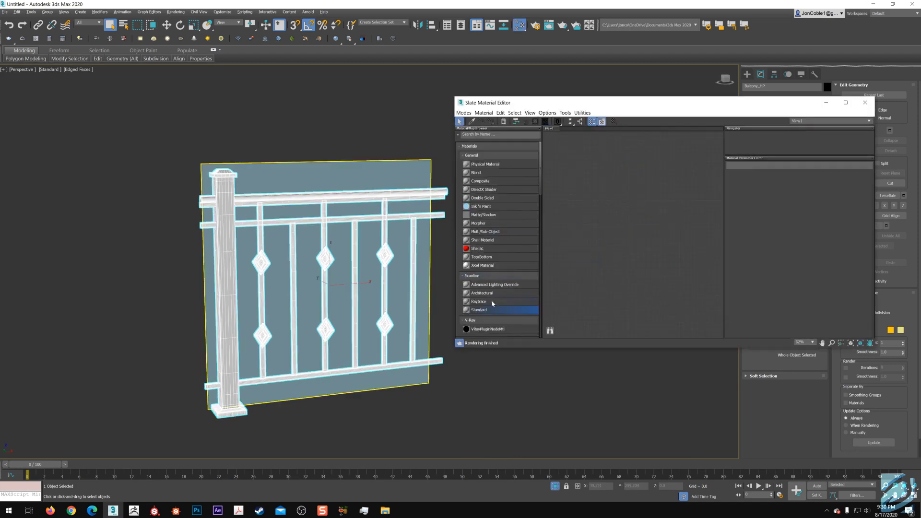
Step: Add a new scanline Standard material node to the empty Slate view and open its parameters
{"action": "left_click_drag", "start_coordinate": [638, 242], "coordinate": [639, 243]}
{"action": "double_click", "coordinate": [639, 228]}
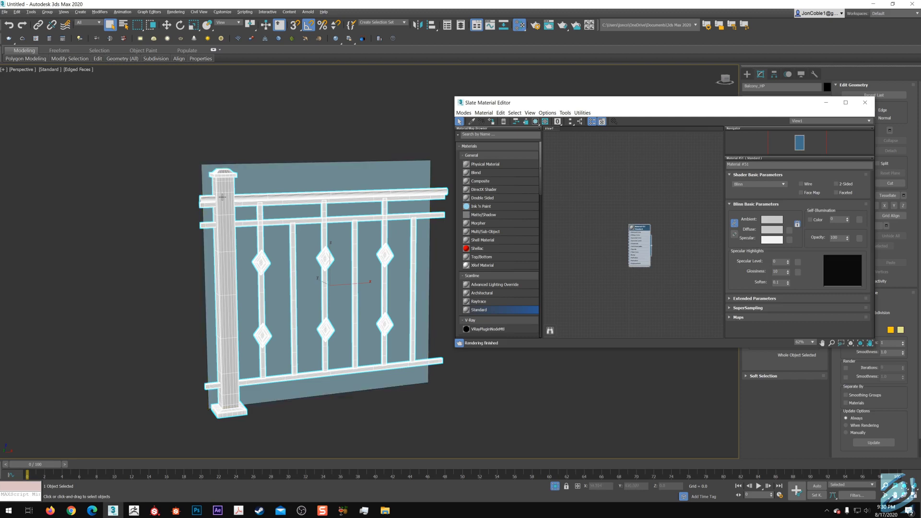
{"action": "scroll", "coordinate": [600, 242], "scroll_direction": "up", "scroll_amount": 3}
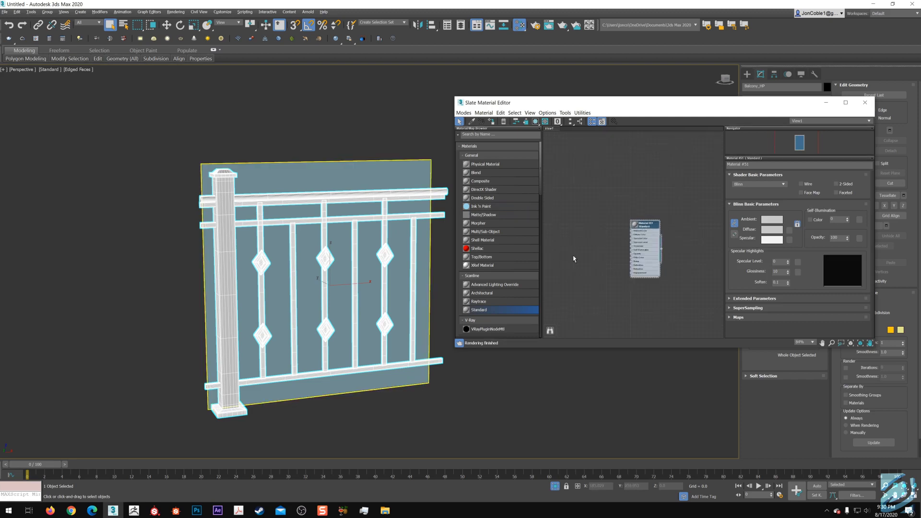
{"action": "left_click_drag", "start_coordinate": [640, 226], "coordinate": [624, 226]}
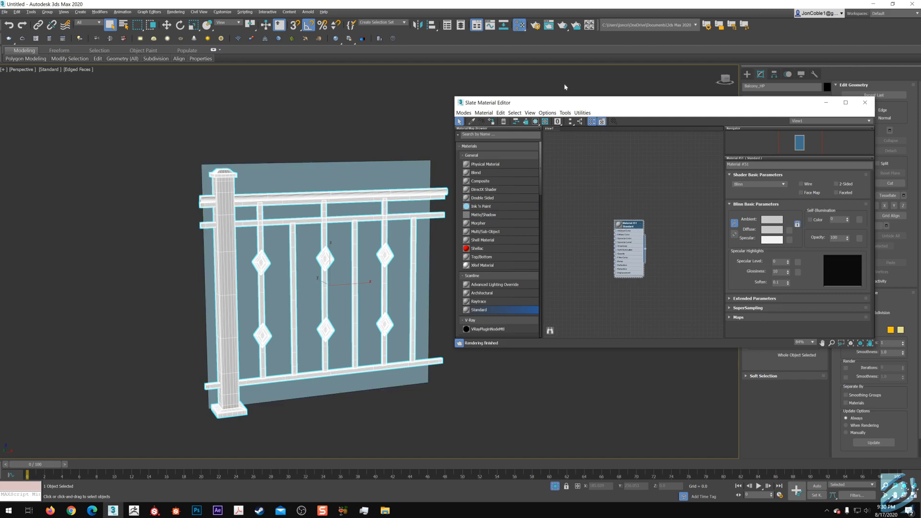
Step: Check the renderer choices in Render Setup, leaving the Scanline Renderer active, and close the dialog
{"action": "left_click", "coordinate": [535, 25]}
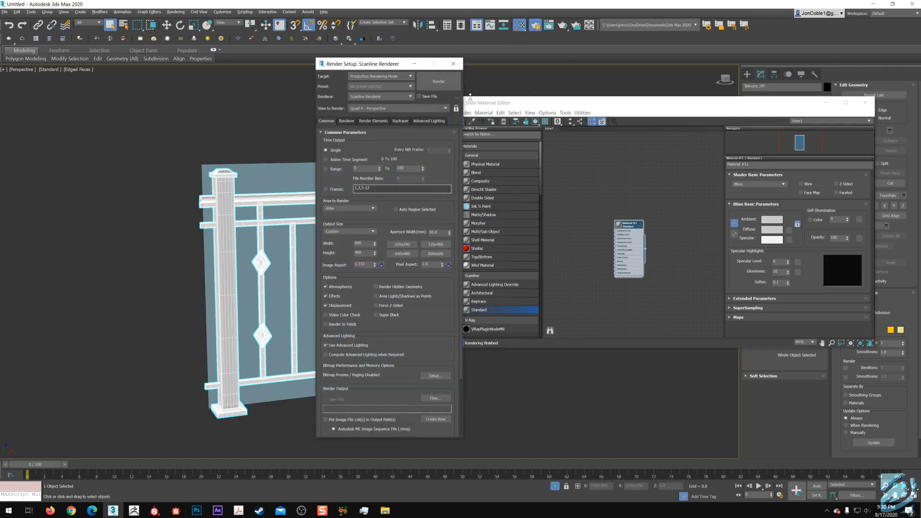
{"action": "left_click", "coordinate": [382, 98]}
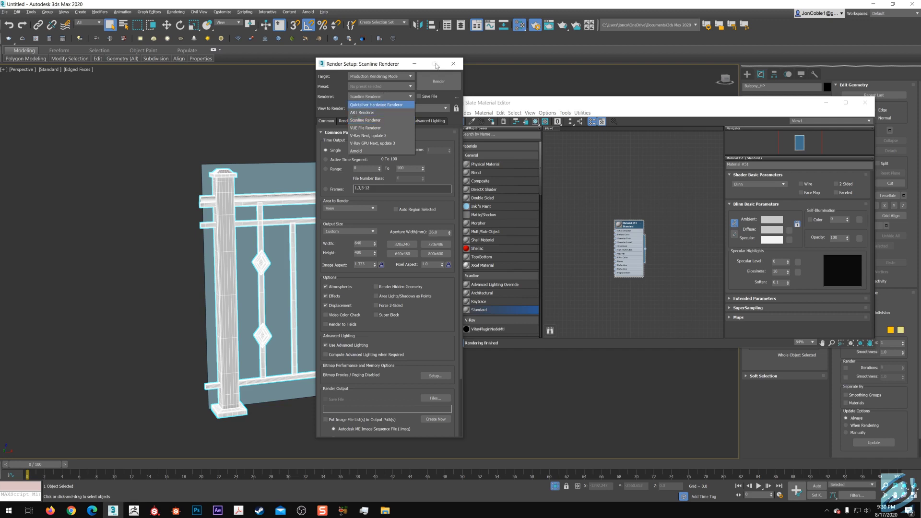
{"action": "left_click", "coordinate": [459, 68]}
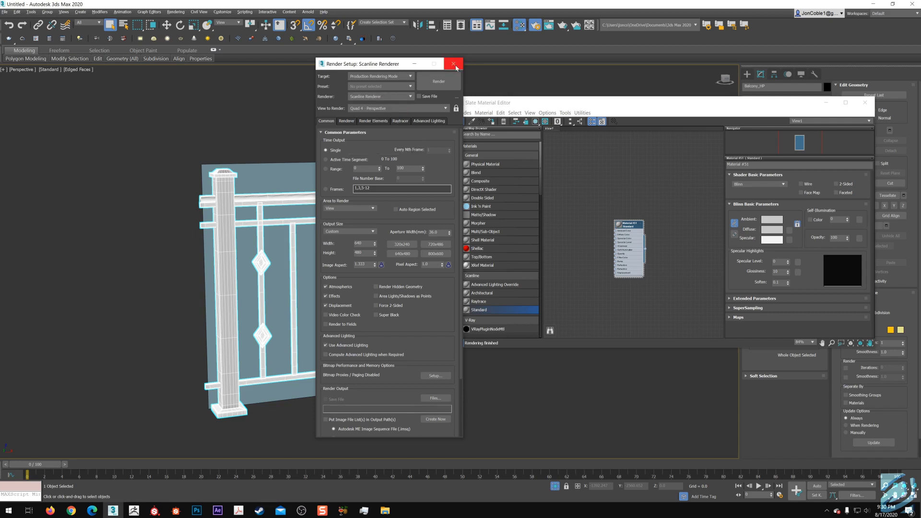
{"action": "left_click", "coordinate": [454, 65]}
Step: Set the new Standard material's diffuse color to pure white (255, 255, 255) and close the Slate Material Editor
{"action": "left_click_drag", "start_coordinate": [627, 246], "coordinate": [622, 240]}
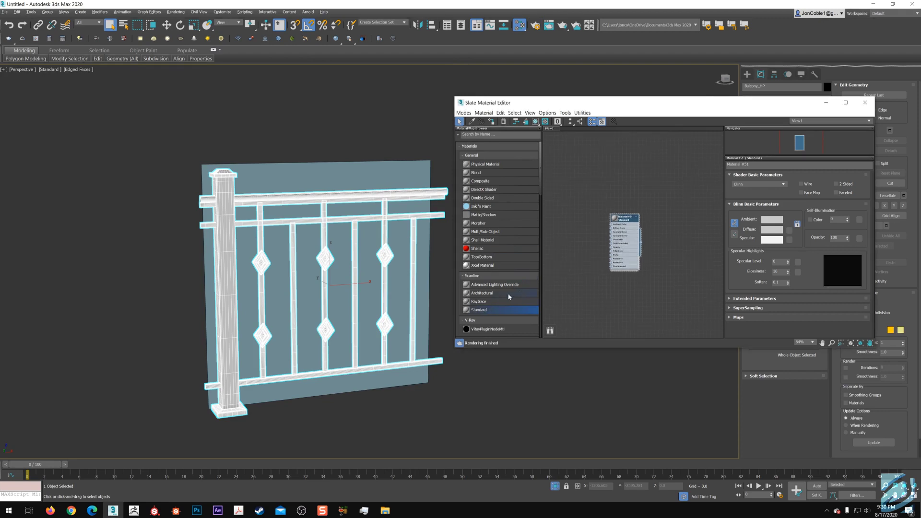
{"action": "left_click_drag", "start_coordinate": [625, 218], "coordinate": [621, 218]}
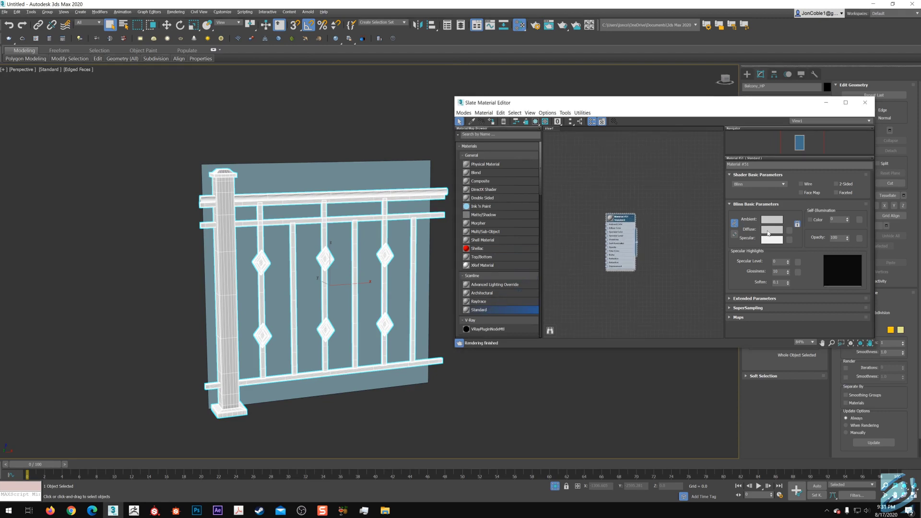
{"action": "left_click", "coordinate": [768, 234]}
{"action": "left_click_drag", "start_coordinate": [182, 85], "coordinate": [184, 117]}
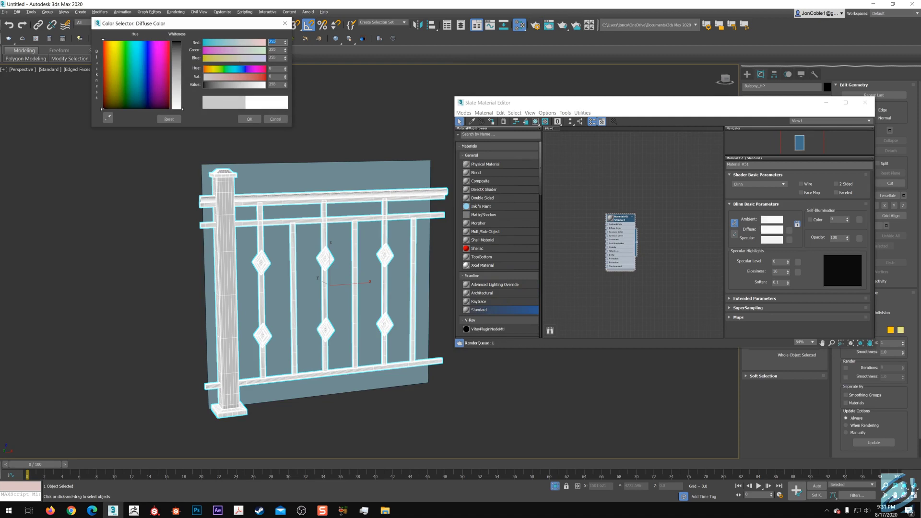
{"action": "left_click", "coordinate": [249, 119]}
{"action": "left_click", "coordinate": [863, 105]}
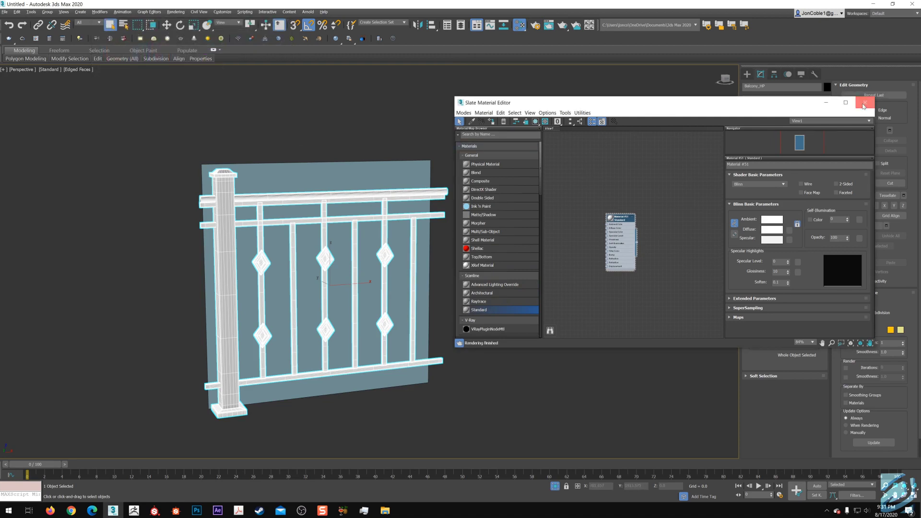
Step: Select the low-poly plane Balcony_LP and open Render To Texture for it
{"action": "middle_click_drag", "start_coordinate": [496, 275], "coordinate": [480, 240]}
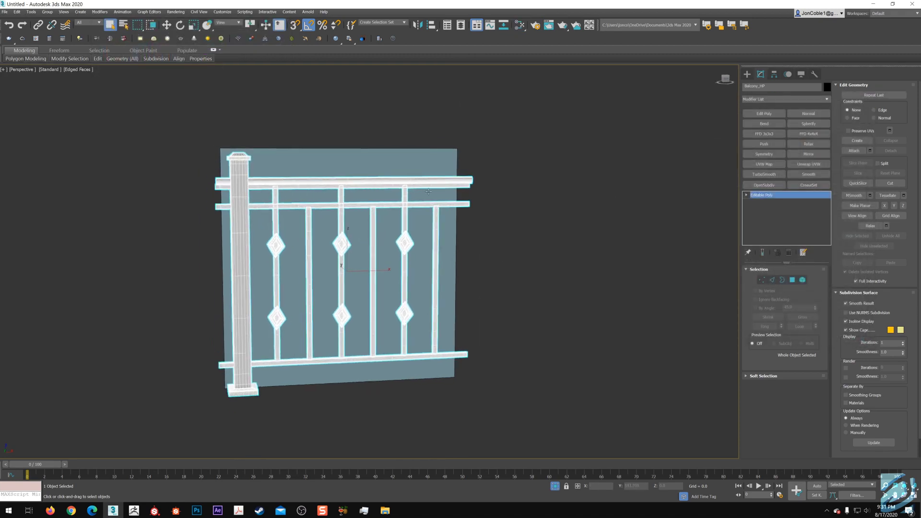
{"action": "left_click", "coordinate": [317, 172]}
{"action": "middle_click_drag", "start_coordinate": [298, 157], "coordinate": [321, 161]}
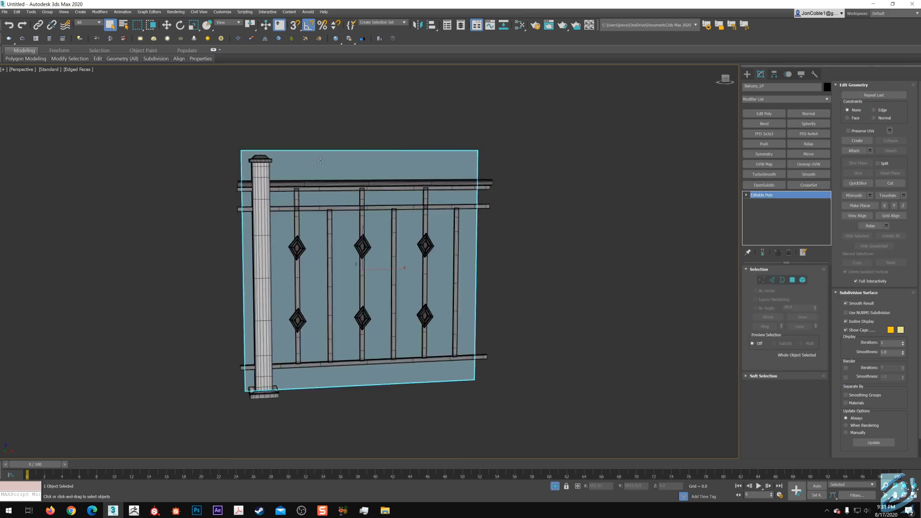
{"action": "key", "text": "0"}
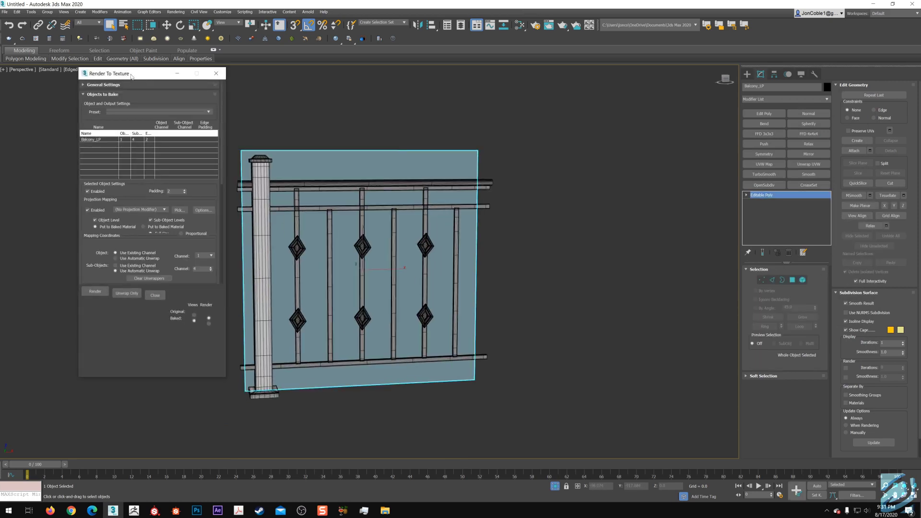
{"action": "left_click", "coordinate": [175, 12]}
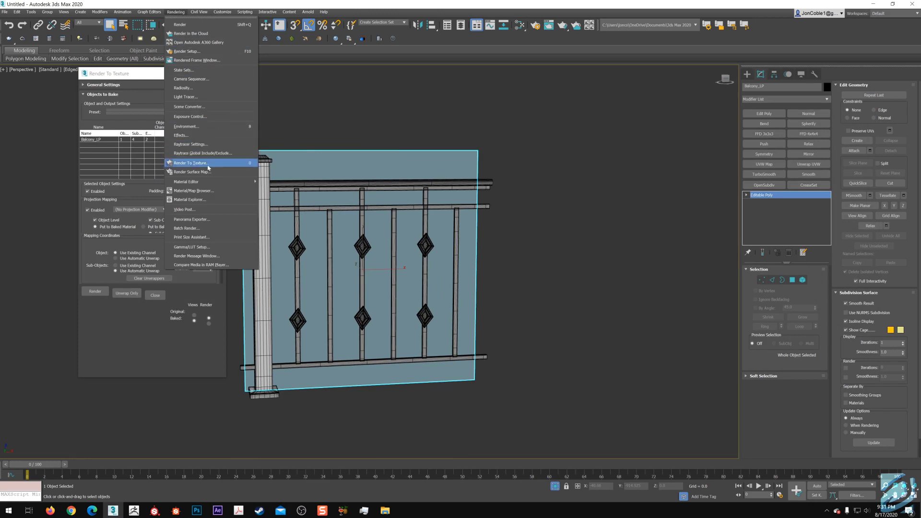
{"action": "left_click", "coordinate": [321, 119]}
{"action": "left_click_drag", "start_coordinate": [132, 72], "coordinate": [133, 64]}
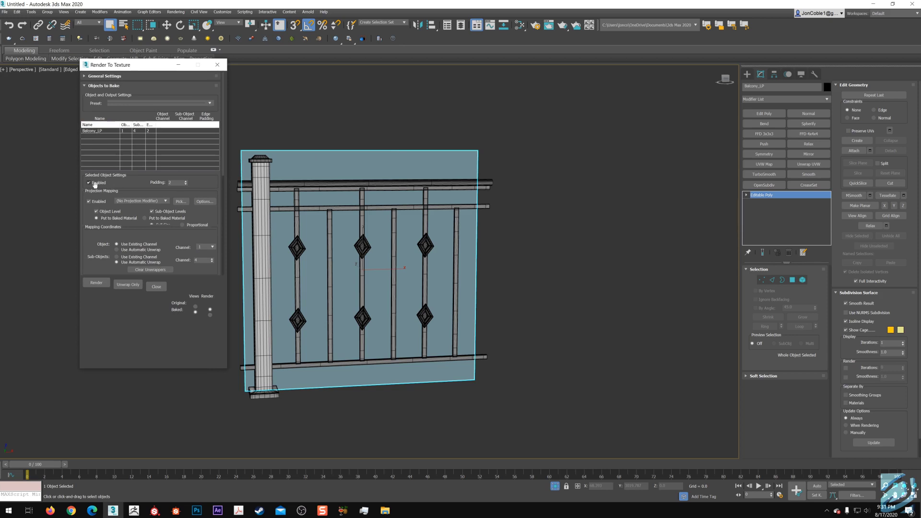
Step: Turn off projection mapping and add a UVW Map modifier to the low-poly plane with Real-World Map Size off
{"action": "left_click", "coordinate": [88, 202]}
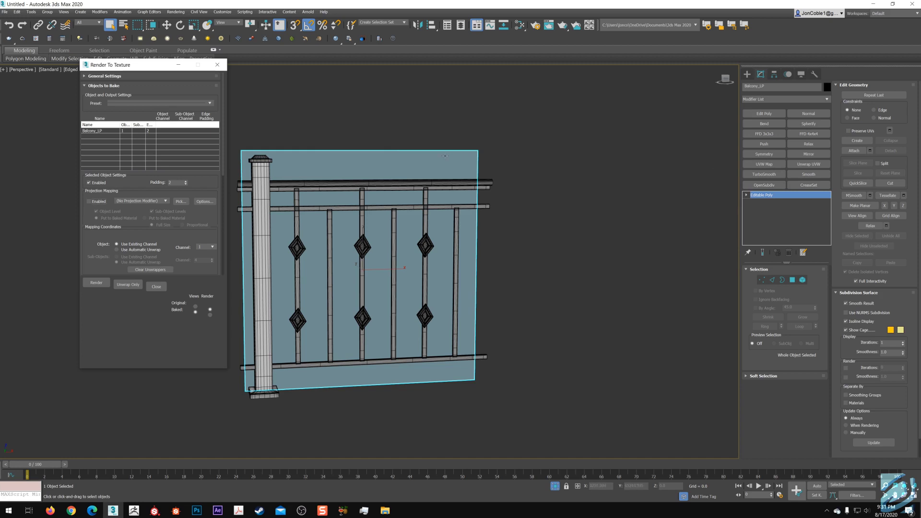
{"action": "left_click", "coordinate": [764, 164]}
{"action": "scroll", "coordinate": [759, 355], "scroll_direction": "down", "scroll_amount": 3}
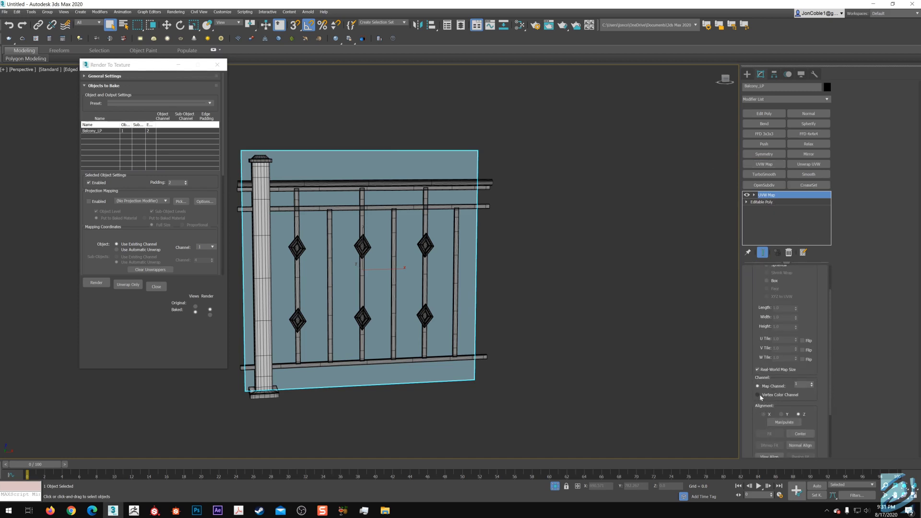
{"action": "left_click", "coordinate": [763, 370]}
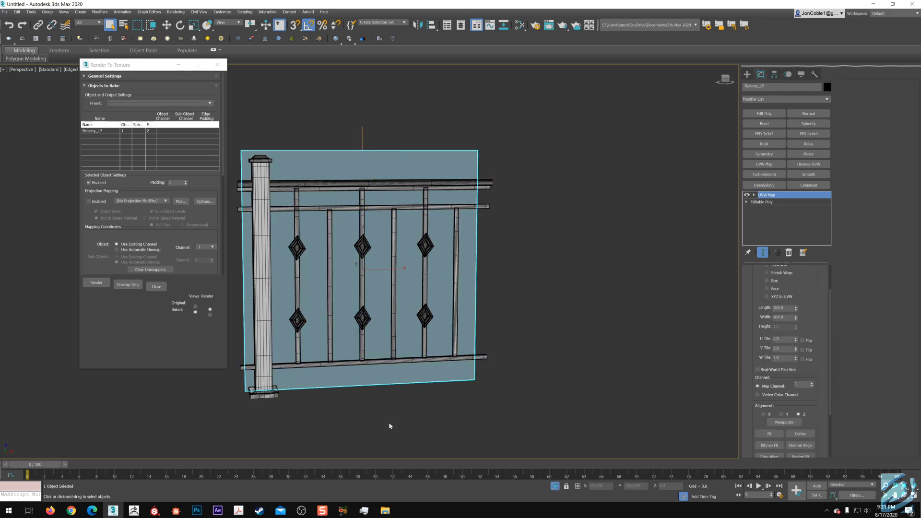
{"action": "middle_click_drag", "start_coordinate": [321, 164], "coordinate": [361, 166]}
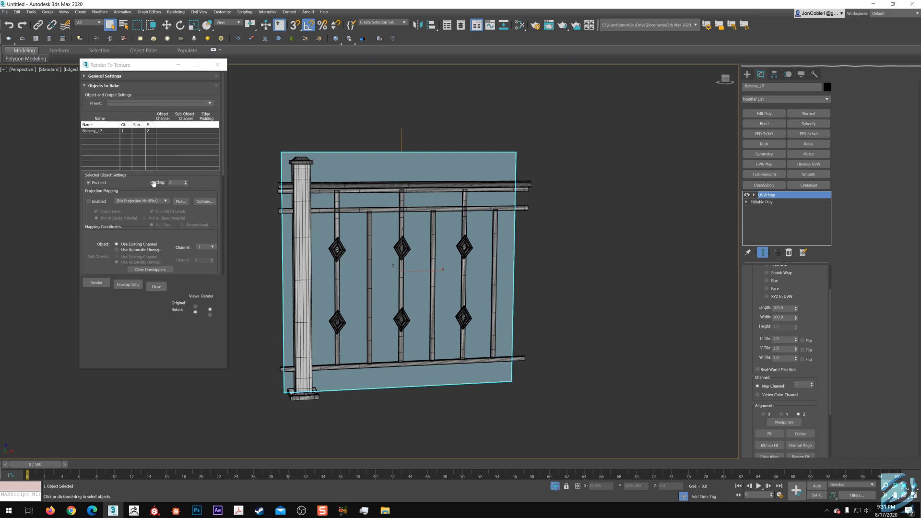
Step: Enable projection mapping for Balcony_LP and add Balcony_HP as its projection target
{"action": "left_click", "coordinate": [90, 202]}
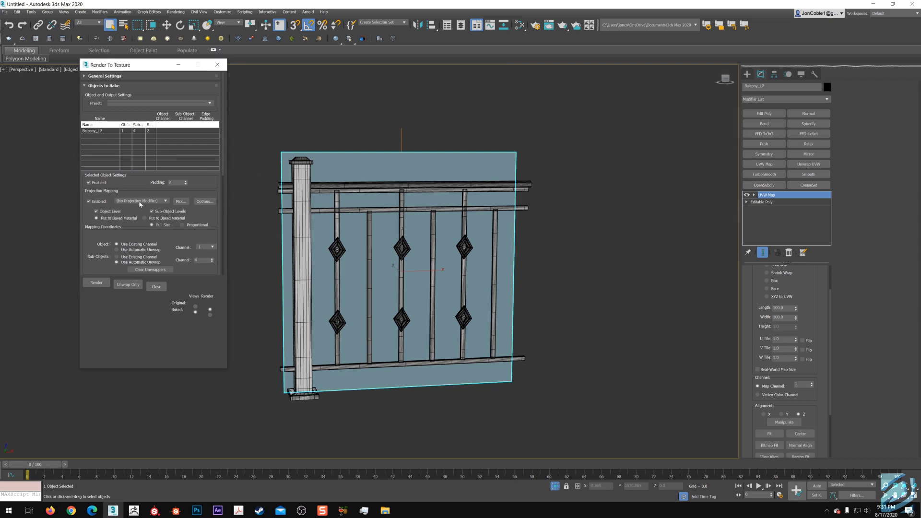
{"action": "left_click", "coordinate": [179, 201]}
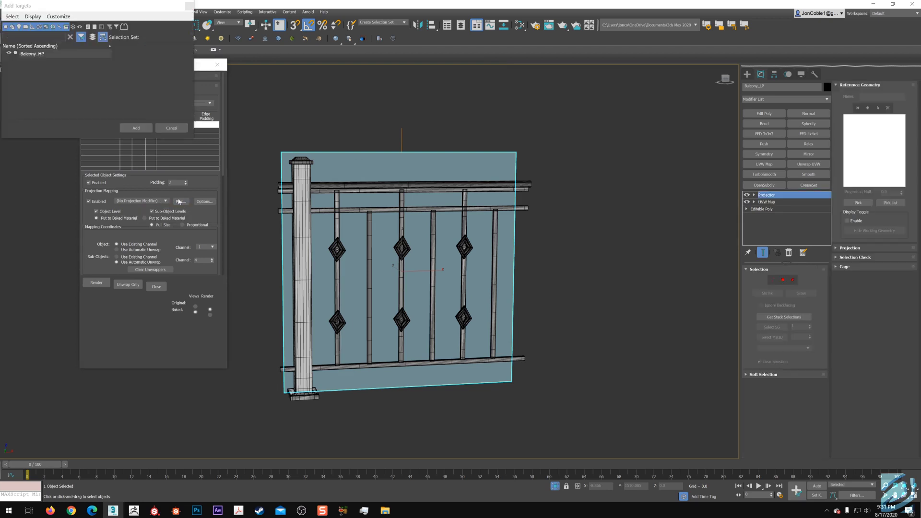
{"action": "left_click", "coordinate": [31, 54]}
{"action": "left_click", "coordinate": [136, 128]}
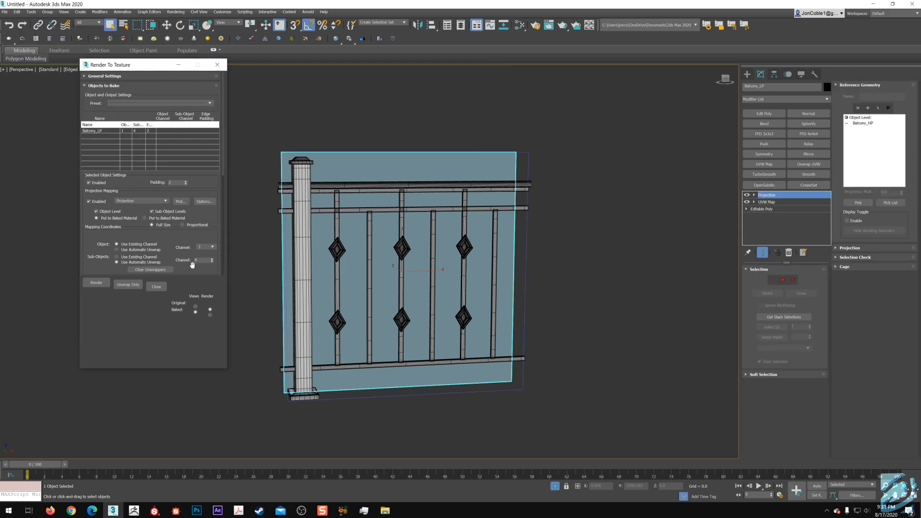
Step: Set the ray miss color to pure red (255, 0, 0) in the projection options
{"action": "left_click", "coordinate": [204, 202]}
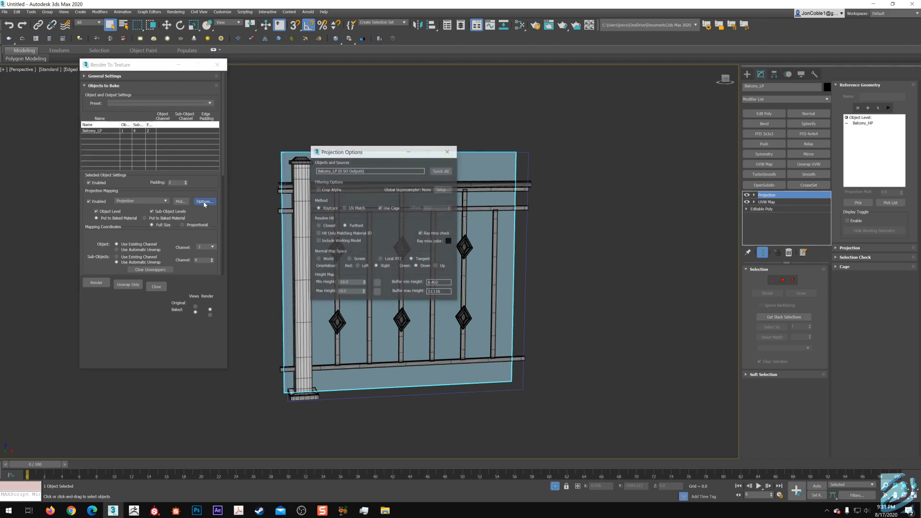
{"action": "left_click", "coordinate": [449, 242]}
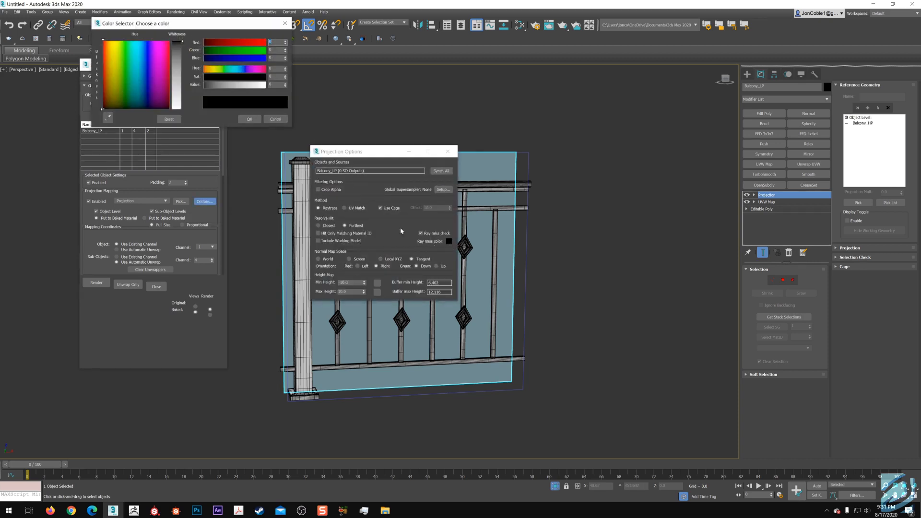
{"action": "left_click_drag", "start_coordinate": [253, 47], "coordinate": [266, 46]}
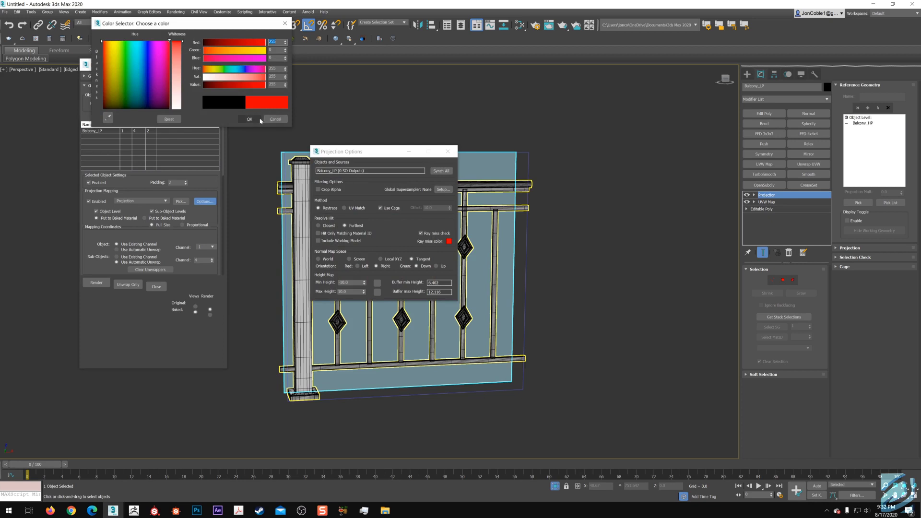
{"action": "left_click", "coordinate": [254, 119]}
Step: Return the ray miss color to black and close the projection options
{"action": "left_click", "coordinate": [449, 242]}
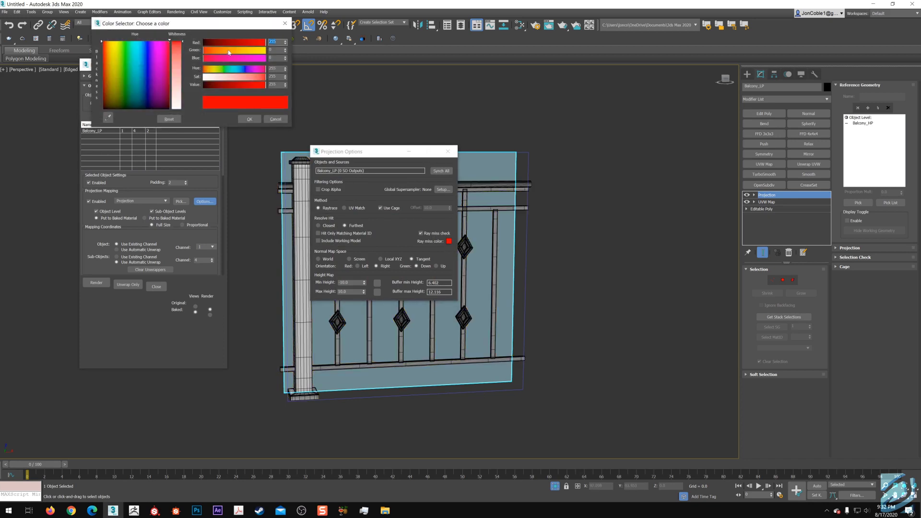
{"action": "left_click_drag", "start_coordinate": [228, 47], "coordinate": [199, 46]}
{"action": "left_click", "coordinate": [250, 119]}
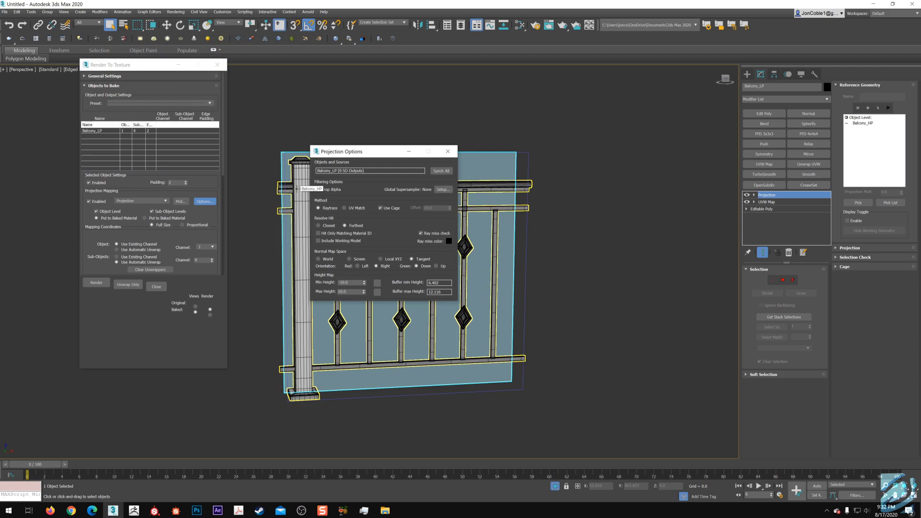
{"action": "left_click", "coordinate": [447, 151]}
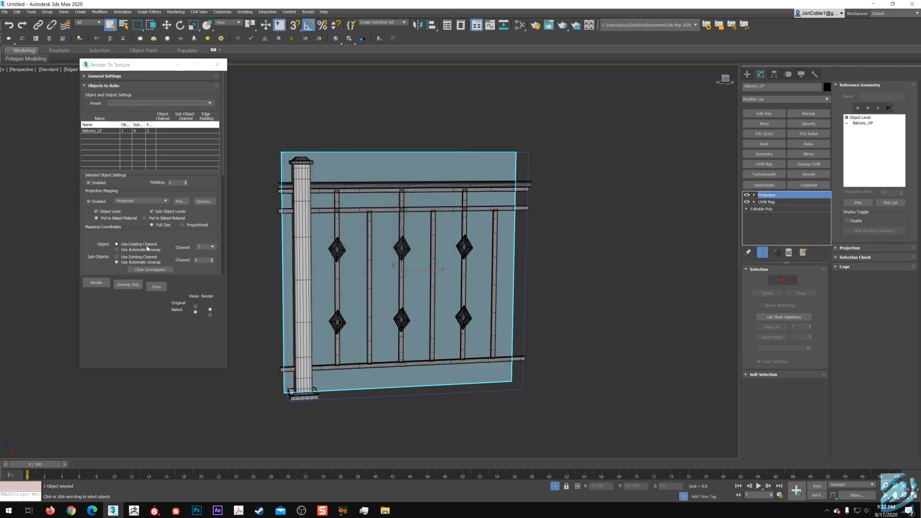
Step: Replace the existing bake output element for Balcony_LP with a new DiffuseMap element sized 1024x1024
{"action": "scroll", "coordinate": [102, 231], "scroll_direction": "down", "scroll_amount": 2}
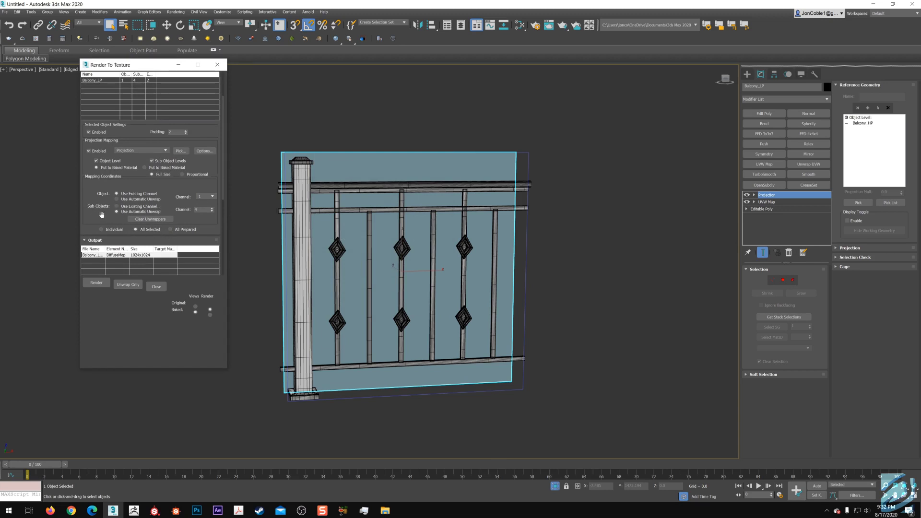
{"action": "scroll", "coordinate": [102, 214], "scroll_direction": "down", "scroll_amount": 3}
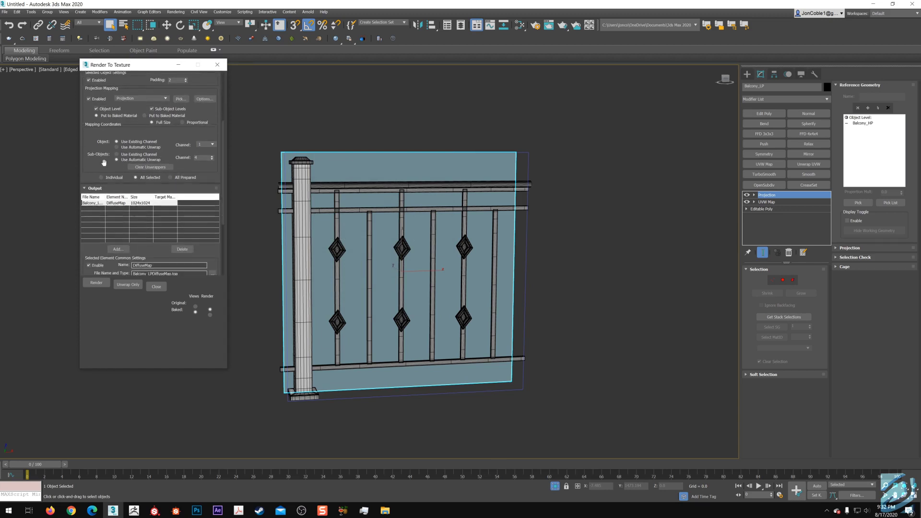
{"action": "left_click", "coordinate": [144, 203]}
{"action": "left_click", "coordinate": [183, 249]}
{"action": "left_click", "coordinate": [126, 249]}
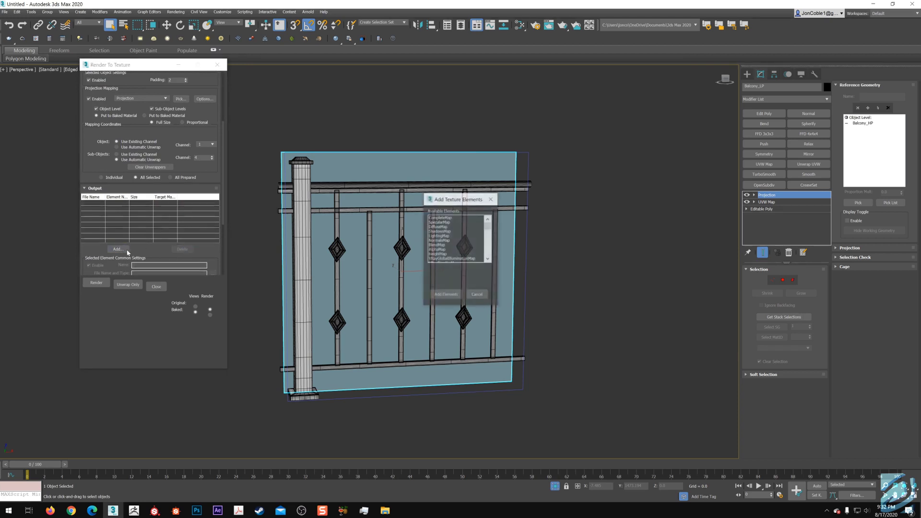
{"action": "double_click", "coordinate": [439, 227]}
{"action": "left_click_drag", "start_coordinate": [157, 256], "coordinate": [158, 180]}
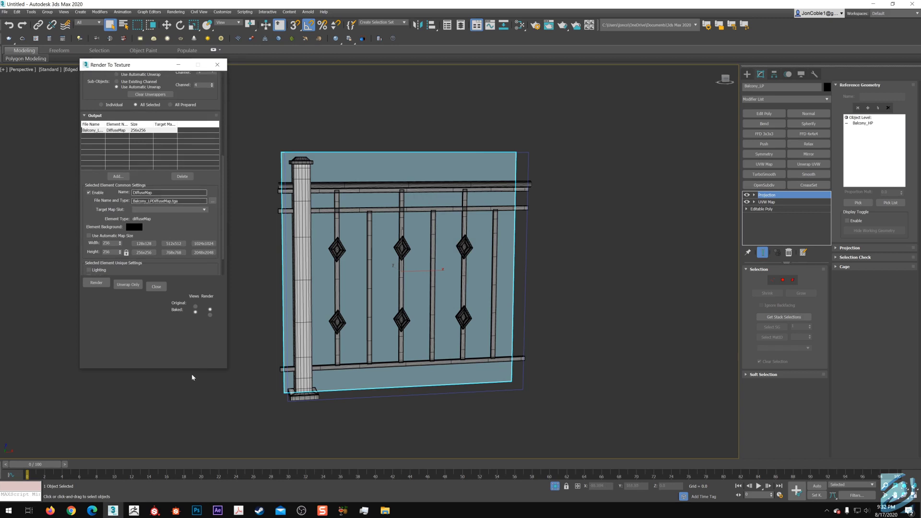
{"action": "left_click_drag", "start_coordinate": [195, 369], "coordinate": [190, 416]}
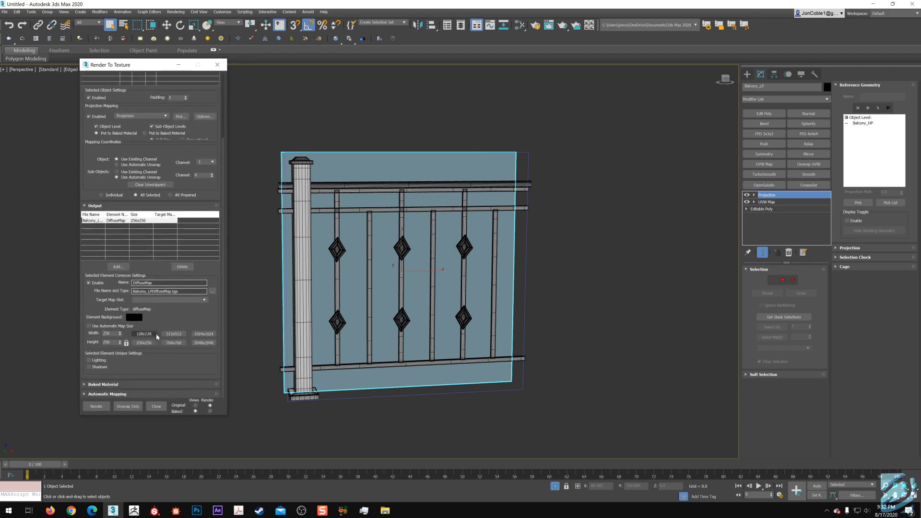
{"action": "left_click", "coordinate": [205, 335]}
{"action": "left_click_drag", "start_coordinate": [96, 181], "coordinate": [131, 186]}
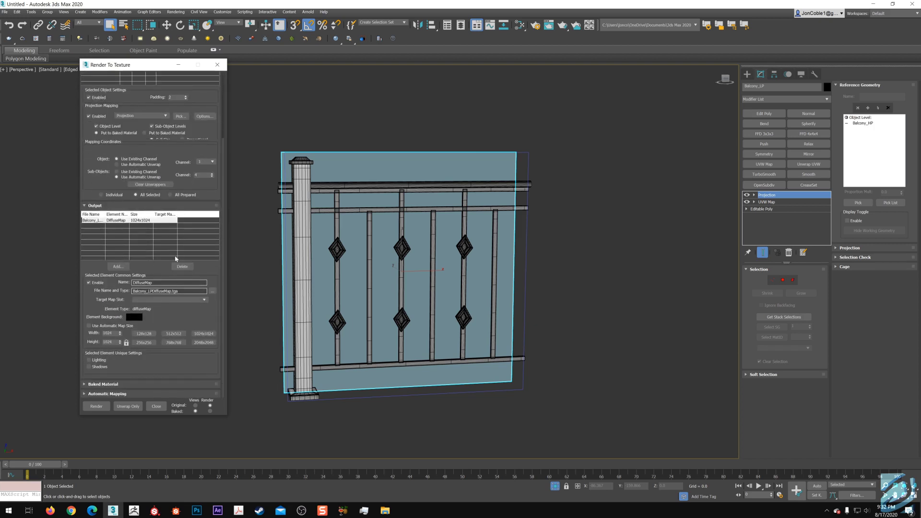
Step: Render the DiffuseMap bake of Balcony_LP, overwriting the existing output file
{"action": "left_click", "coordinate": [97, 407]}
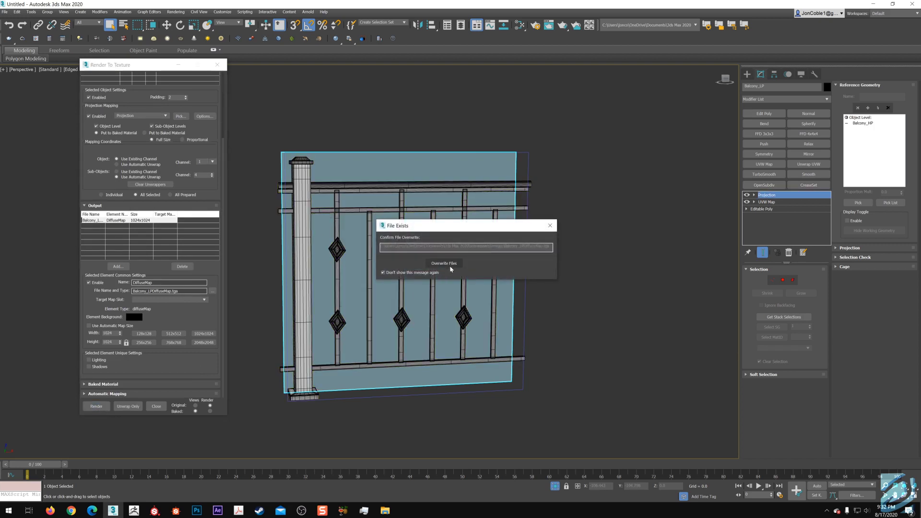
{"action": "left_click", "coordinate": [445, 263]}
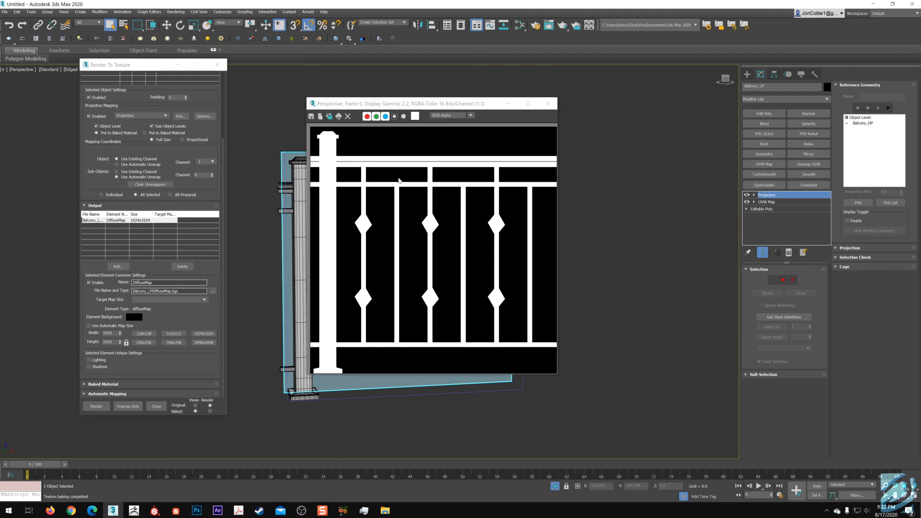
{"action": "left_click_drag", "start_coordinate": [479, 103], "coordinate": [429, 83]}
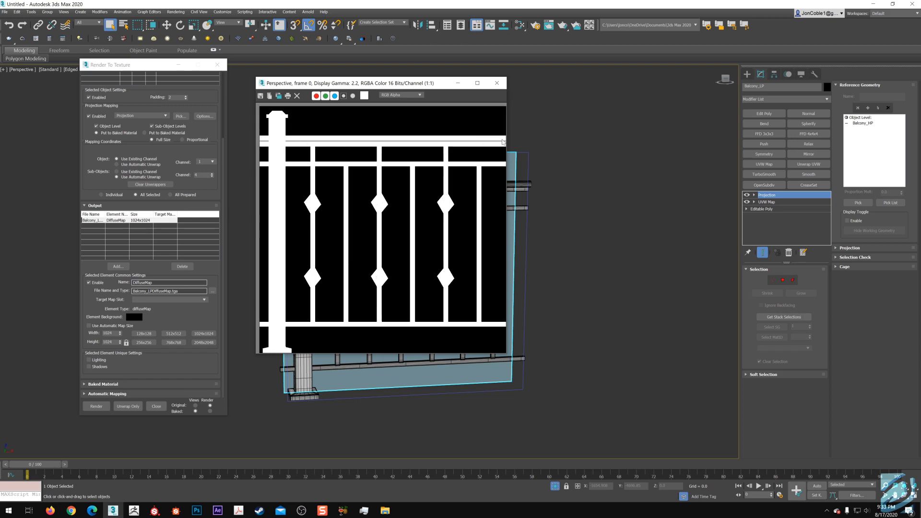
Step: Save the baked black-and-white image to the Desktop as Balcony_Alpha.jpeg
{"action": "left_click", "coordinate": [261, 97]}
{"action": "left_click_drag", "start_coordinate": [325, 100], "coordinate": [337, 114]}
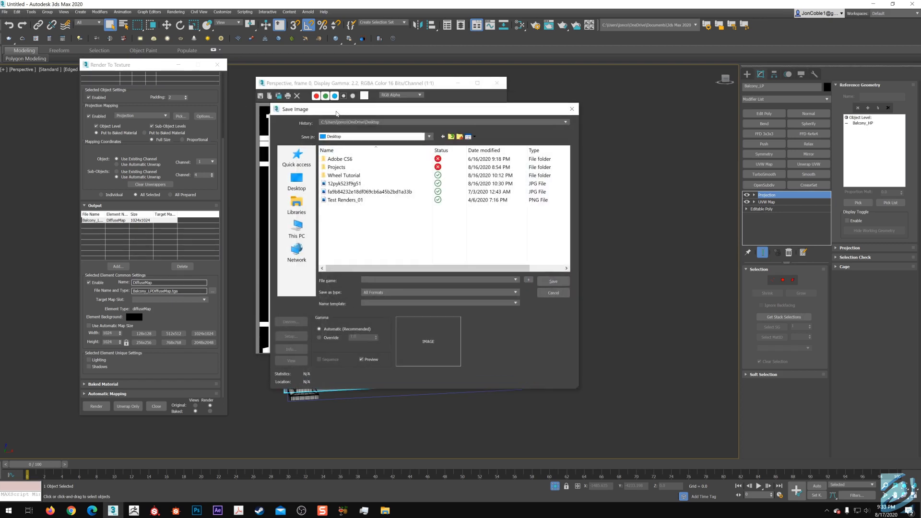
{"action": "left_click", "coordinate": [296, 182]}
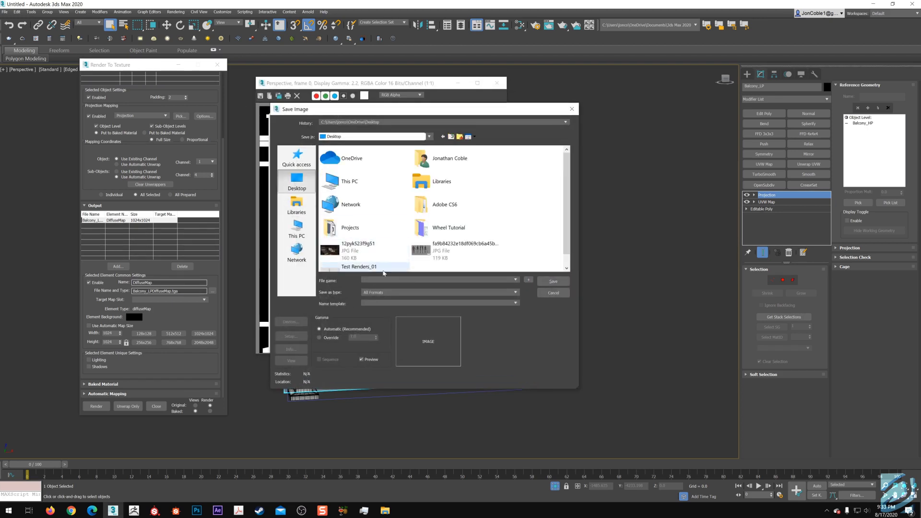
{"action": "scroll", "coordinate": [408, 269], "scroll_direction": "down", "scroll_amount": 1}
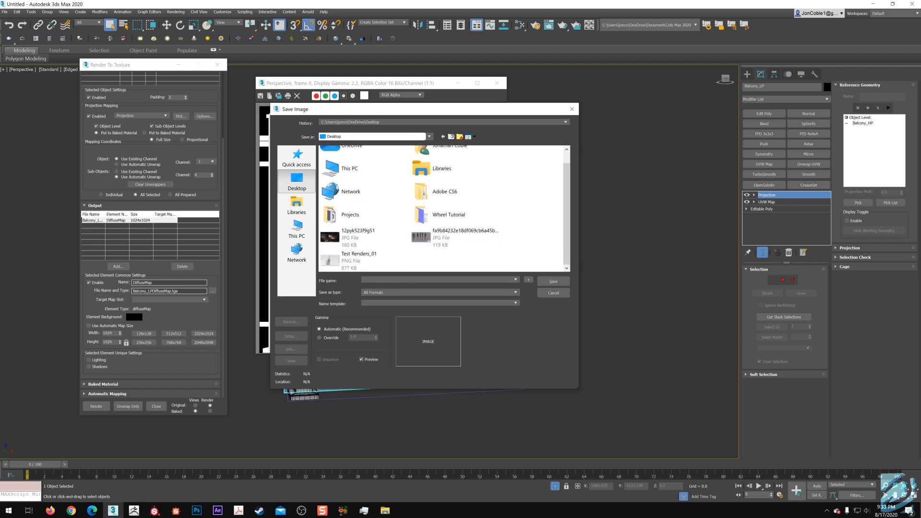
{"action": "type", "text": "Balcony"}
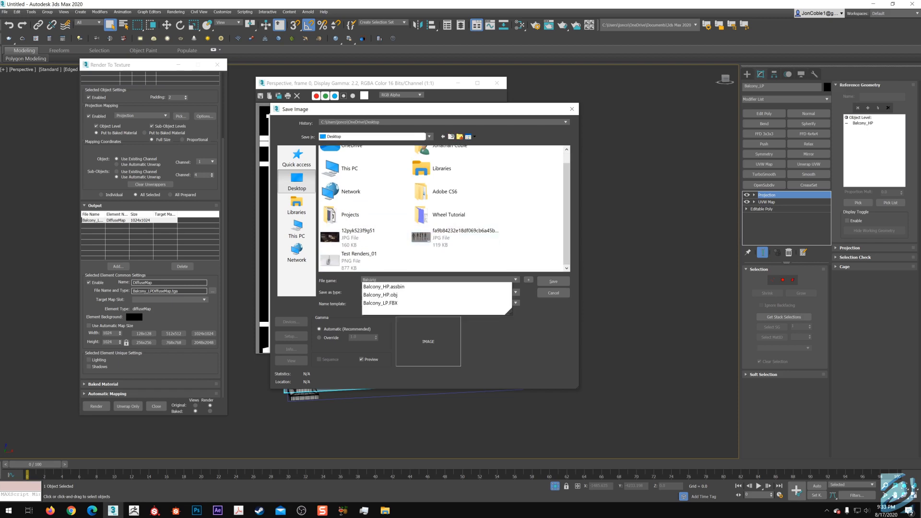
{"action": "type", "text": "_Alpha.jpeg"}
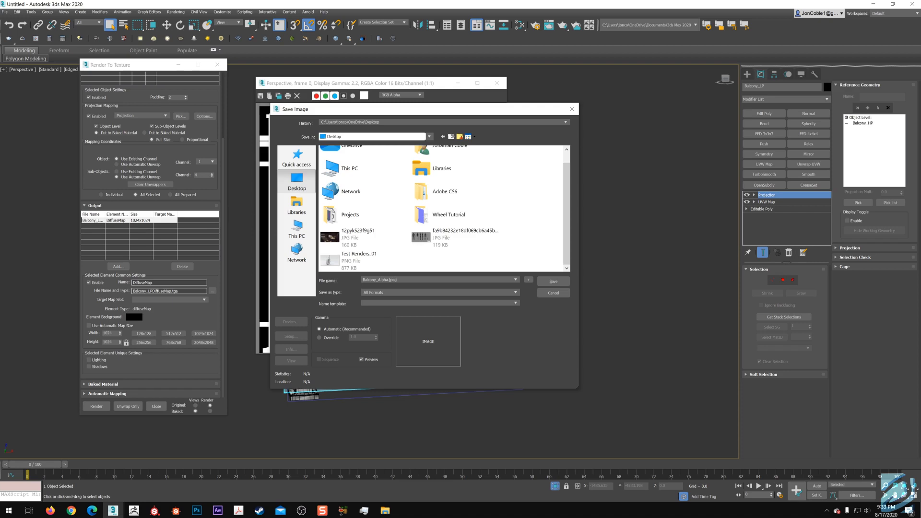
{"action": "left_click", "coordinate": [549, 281]}
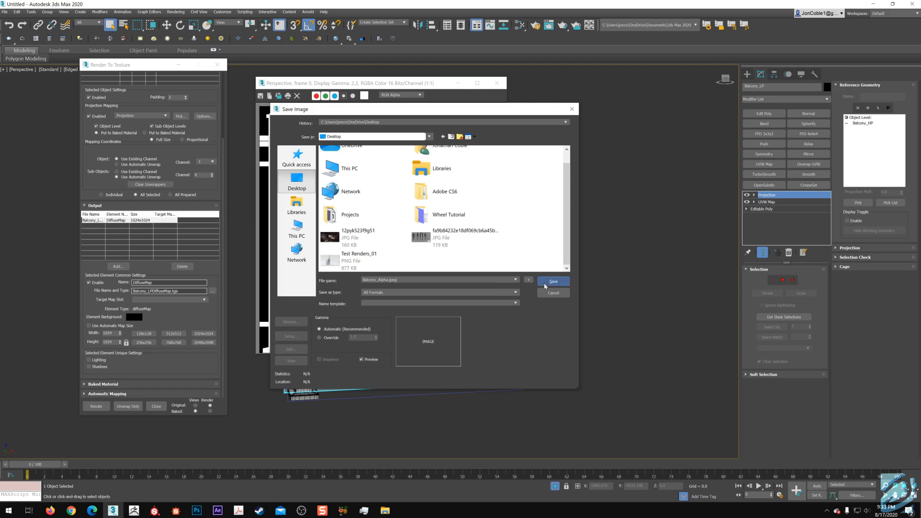
{"action": "left_click", "coordinate": [399, 299]}
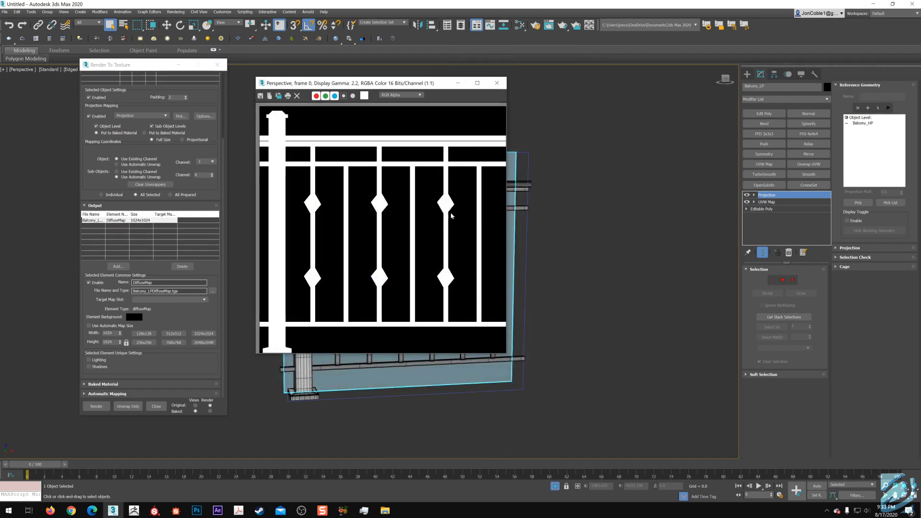
Step: Switch to Photoshop and open the Balcony_Alpha image from the Desktop
{"action": "left_click", "coordinate": [196, 511]}
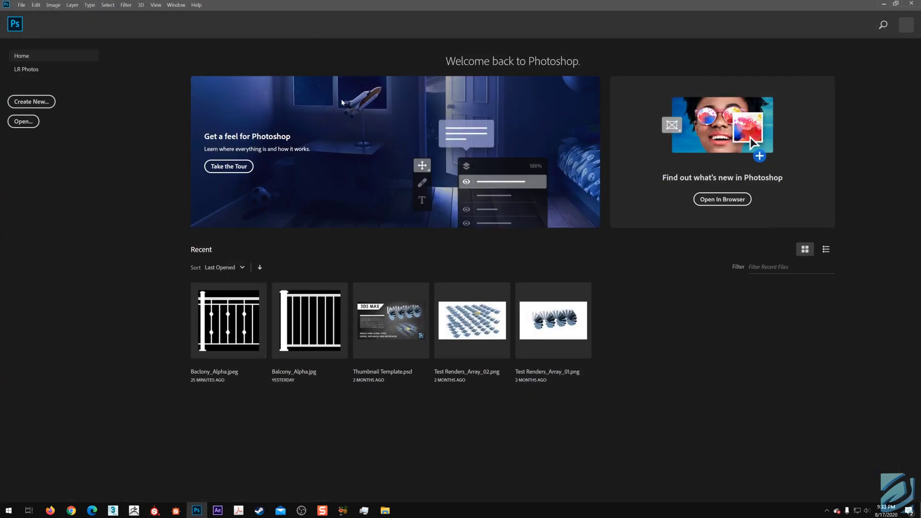
{"action": "left_click", "coordinate": [21, 5]}
{"action": "left_click", "coordinate": [29, 21]}
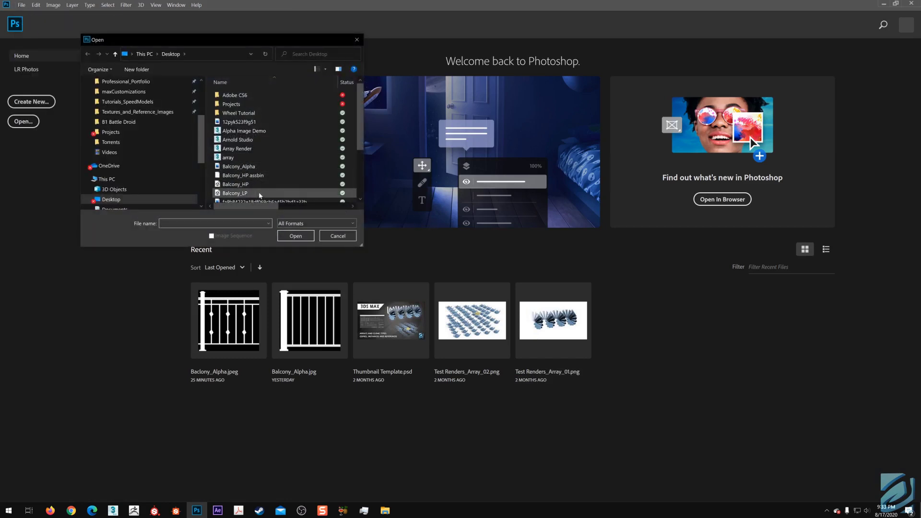
{"action": "double_click", "coordinate": [238, 167]}
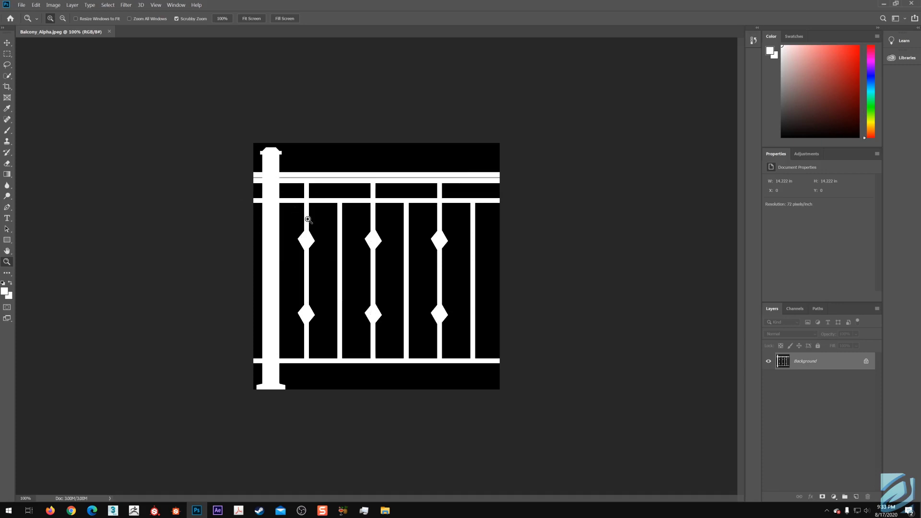
Step: Select the upper handrail with the marquee, brush out its thin dark line in white and deselect
{"action": "key", "text": "m"}
{"action": "mouse_move", "coordinate": [250, 173]}
{"action": "left_mouse_down"}
{"action": "mouse_move", "coordinate": [508, 180]}
{"action": "mouse_move", "coordinate": [110, 188]}
{"action": "mouse_move", "coordinate": [421, 185]}
{"action": "left_mouse_up"}
{"action": "key", "text": "b"}
{"action": "key", "text": "ctrl+d"}
Step: Save the retouched image over Balcony_Alpha.jpeg on the Desktop at maximum JPEG quality 12
{"action": "key", "text": "ctrl+shift+s"}
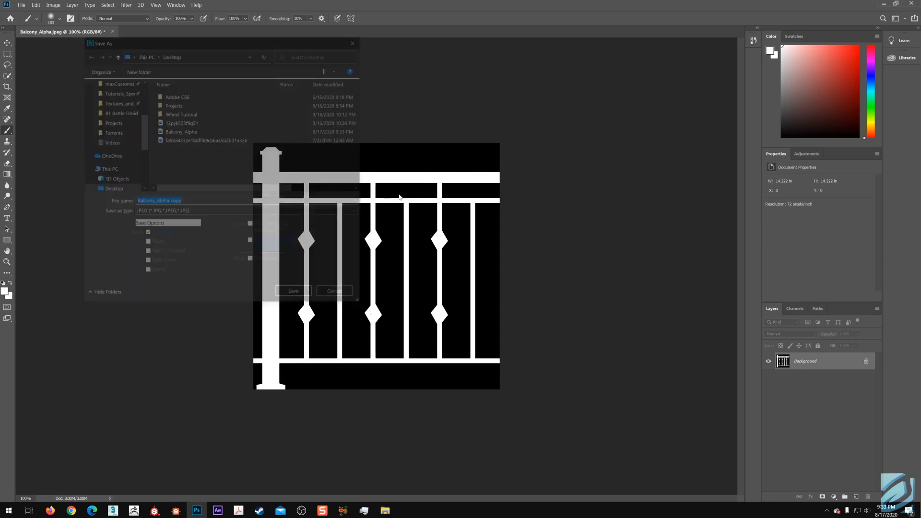
{"action": "double_click", "coordinate": [172, 131]}
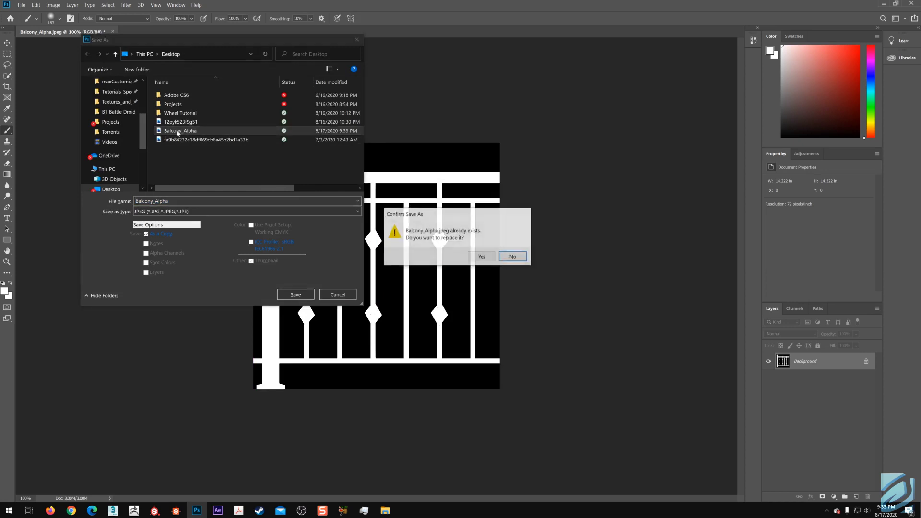
{"action": "left_click", "coordinate": [483, 258]}
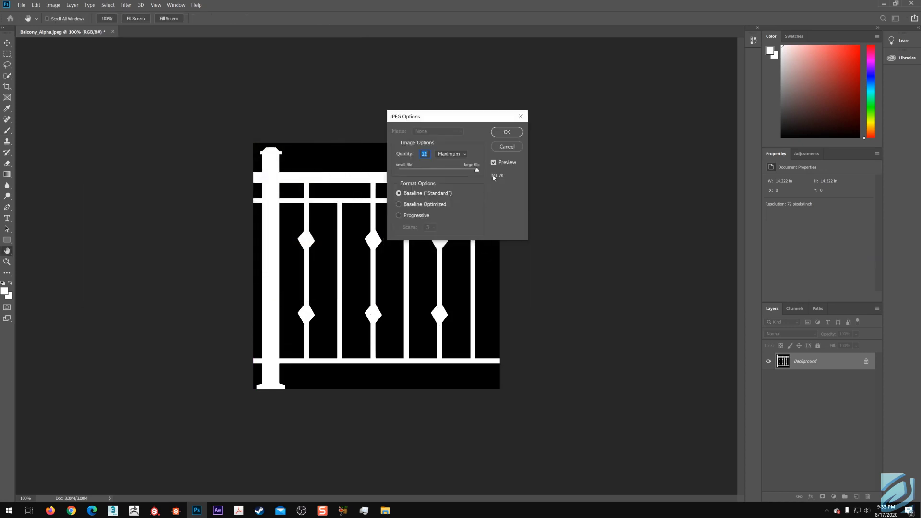
{"action": "left_click", "coordinate": [505, 138]}
Step: Return to 3ds Max, close the rendered image, convert Balcony_LP to Editable Poly and close Render To Texture
{"action": "left_click", "coordinate": [884, 3]}
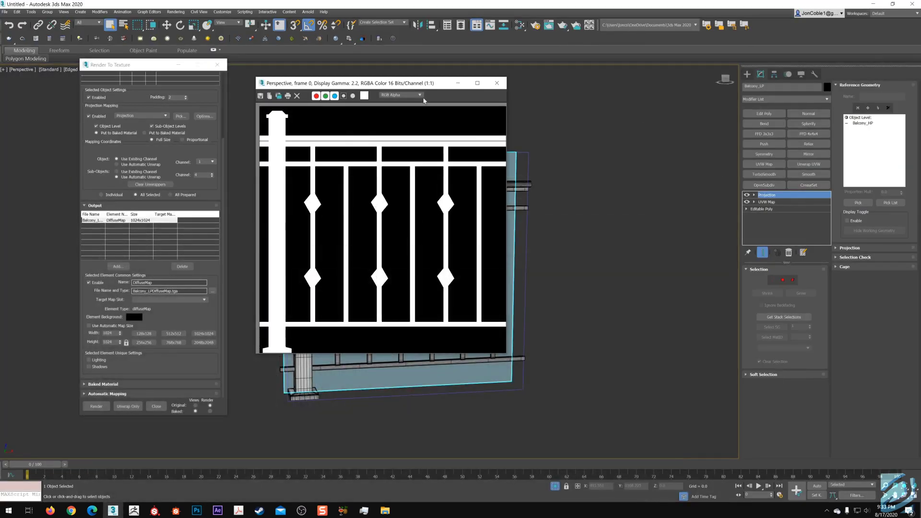
{"action": "left_click", "coordinate": [500, 82]}
{"action": "middle_click_drag", "start_coordinate": [492, 192], "coordinate": [535, 184]}
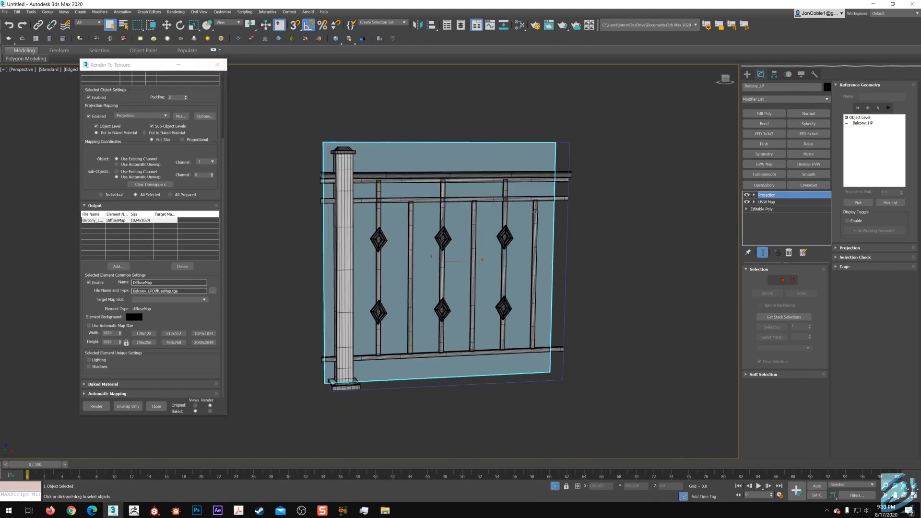
{"action": "right_click", "coordinate": [419, 158]}
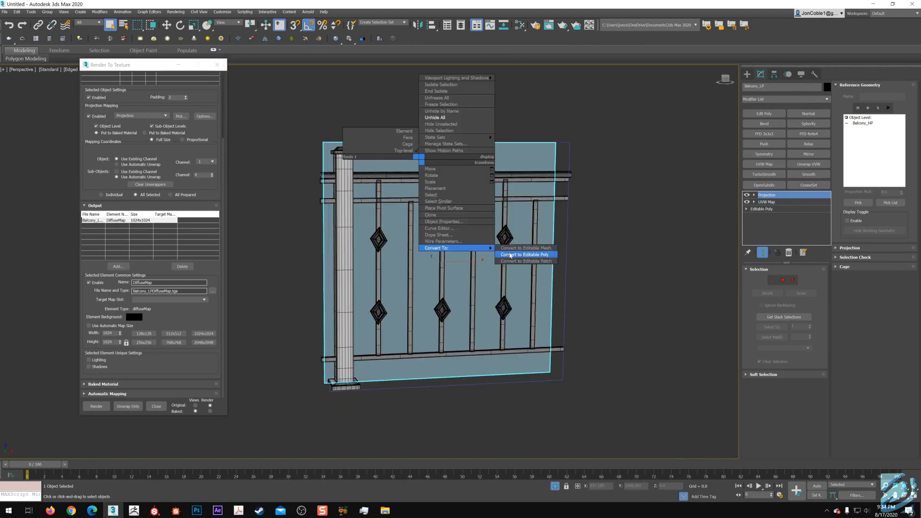
{"action": "left_click", "coordinate": [509, 255]}
{"action": "middle_click_drag", "start_coordinate": [555, 249], "coordinate": [504, 258]}
{"action": "left_click", "coordinate": [219, 64]}
Step: Add a second Standard material in the Slate Material Editor and name it Balcony
{"action": "middle_click_drag", "start_coordinate": [404, 187], "coordinate": [411, 175]}
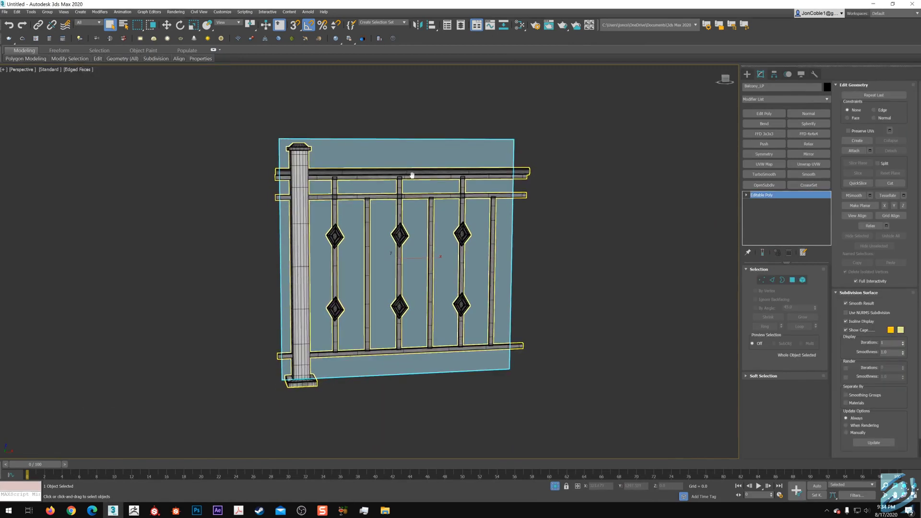
{"action": "middle_click_drag", "start_coordinate": [467, 170], "coordinate": [462, 155], "text": "alt"}
{"action": "key", "text": "m"}
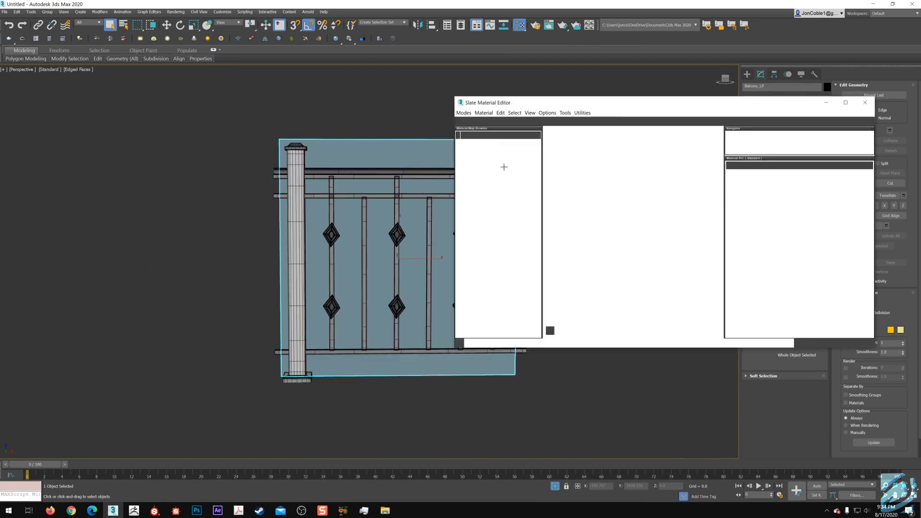
{"action": "left_click_drag", "start_coordinate": [614, 215], "coordinate": [612, 203]}
{"action": "left_click_drag", "start_coordinate": [501, 312], "coordinate": [626, 292]}
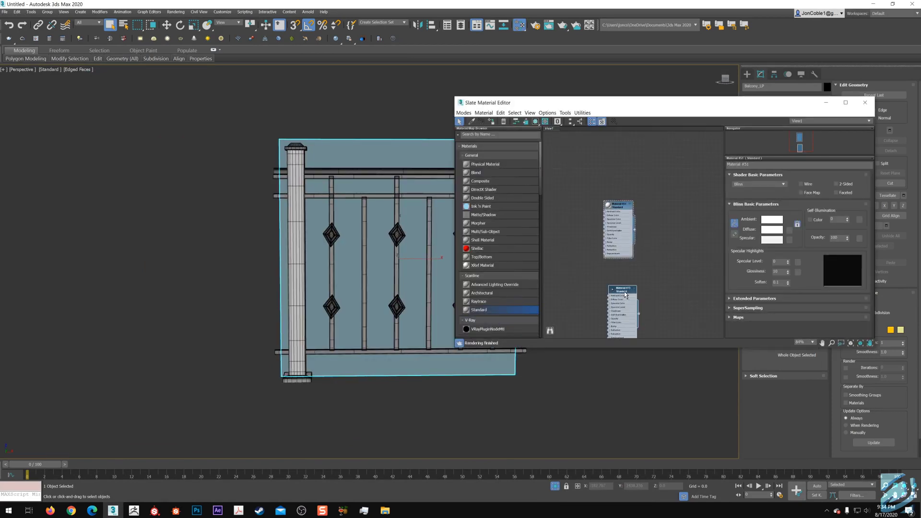
{"action": "middle_click_drag", "start_coordinate": [625, 291], "coordinate": [614, 230]}
{"action": "double_click", "coordinate": [615, 231]}
{"action": "left_click_drag", "start_coordinate": [759, 164], "coordinate": [732, 173]}
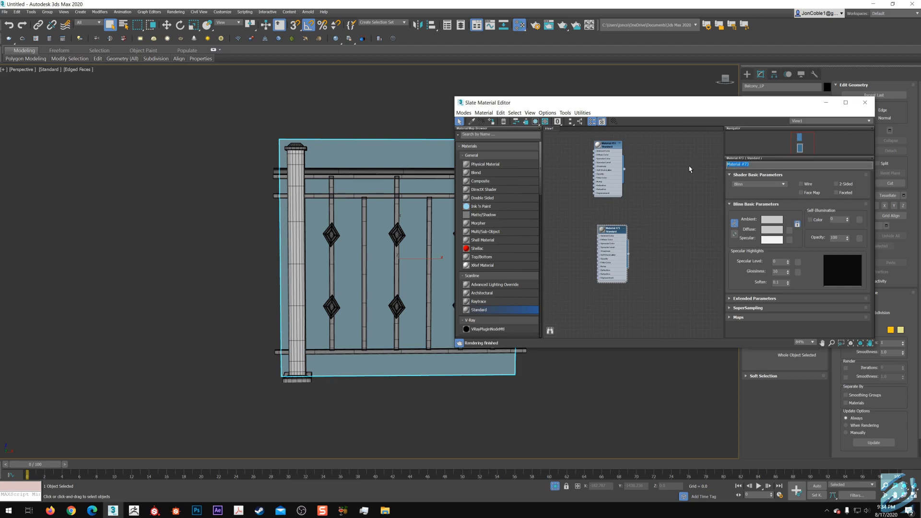
{"action": "type", "text": "Balcony"}
Step: Assign the Balcony material to the selected low-poly plane and close the material editor
{"action": "left_click", "coordinate": [615, 221]}
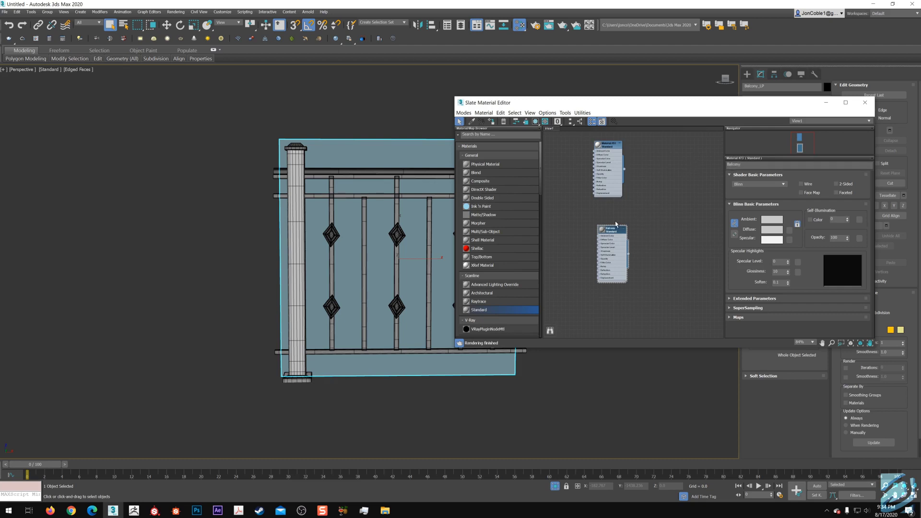
{"action": "left_click", "coordinate": [613, 228]}
{"action": "left_click", "coordinate": [491, 123]}
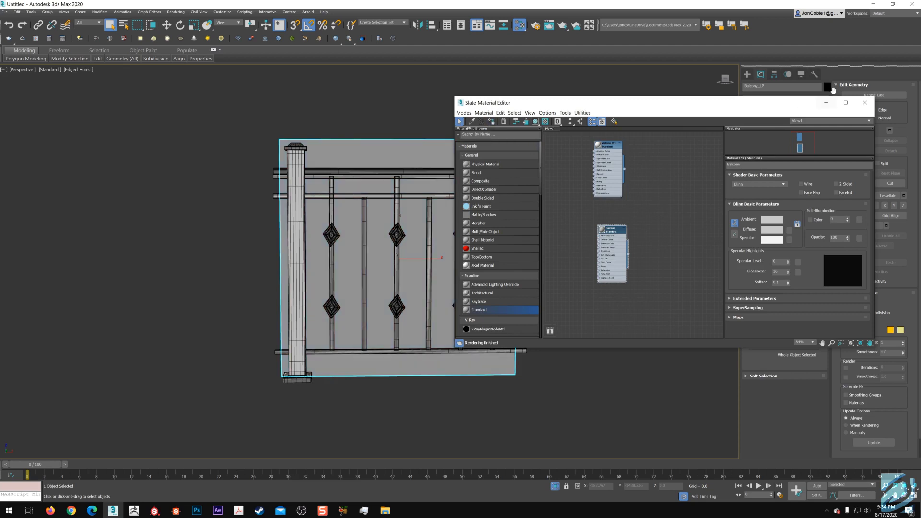
{"action": "left_click", "coordinate": [865, 103]}
Step: Export the selected low-poly plane as FBX to the Desktop, replacing the existing Balcony_LP file
{"action": "middle_click_drag", "start_coordinate": [514, 226], "coordinate": [491, 217]}
{"action": "left_click", "coordinate": [521, 180]}
{"action": "left_click", "coordinate": [455, 144]}
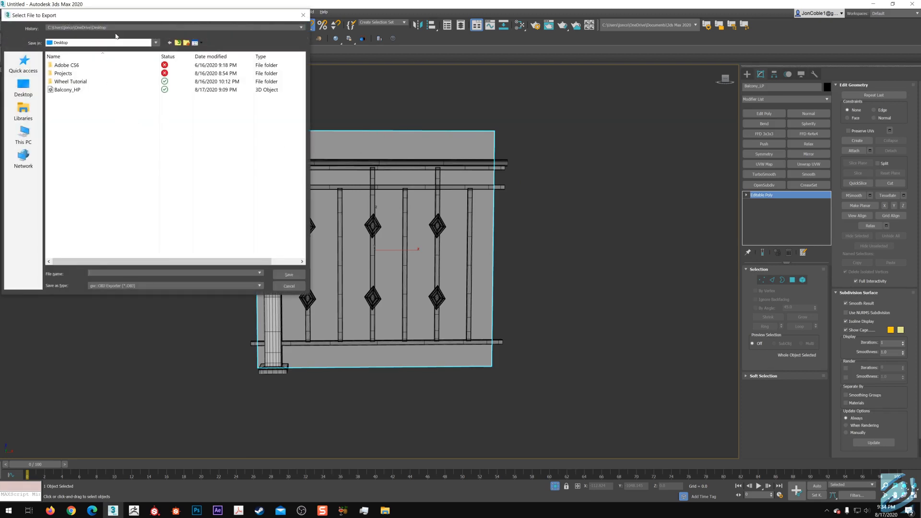
{"action": "left_click", "coordinate": [133, 286]}
{"action": "left_click", "coordinate": [135, 294]}
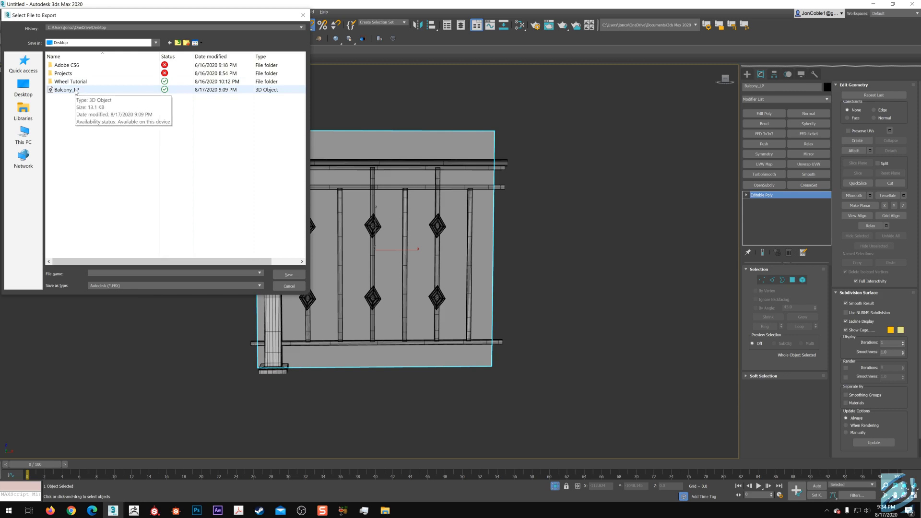
{"action": "left_click", "coordinate": [75, 90]}
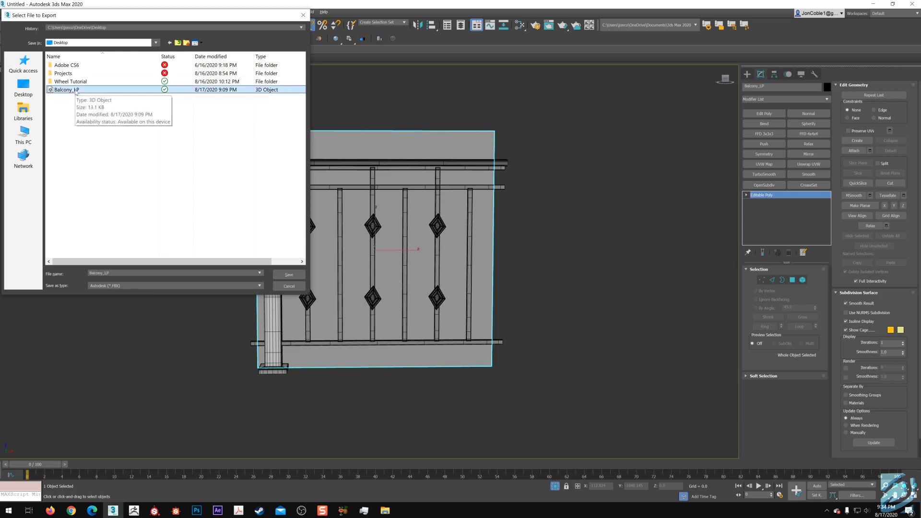
{"action": "double_click", "coordinate": [76, 91]}
{"action": "left_click", "coordinate": [501, 291]}
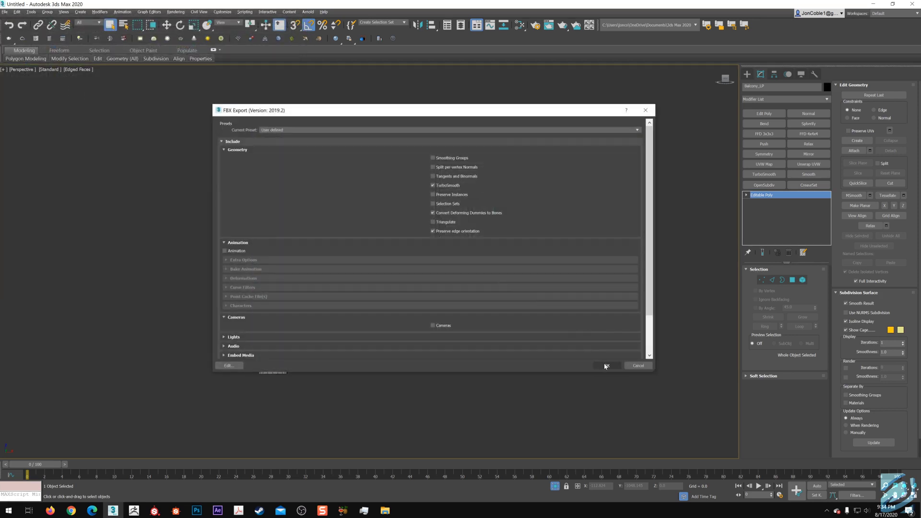
{"action": "left_click", "coordinate": [607, 366]}
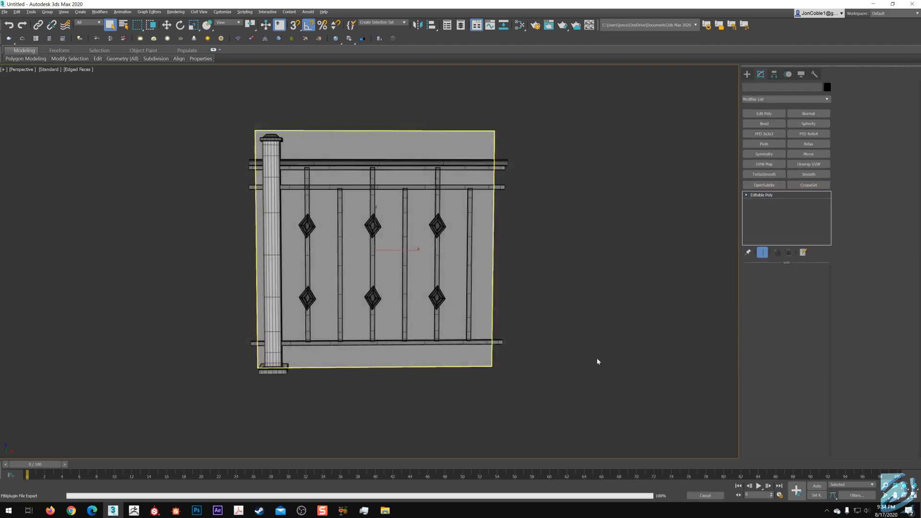
Step: Export the high-poly railing as OBJ to the Desktop, replacing the existing Balcony_HP file
{"action": "left_click", "coordinate": [273, 162]}
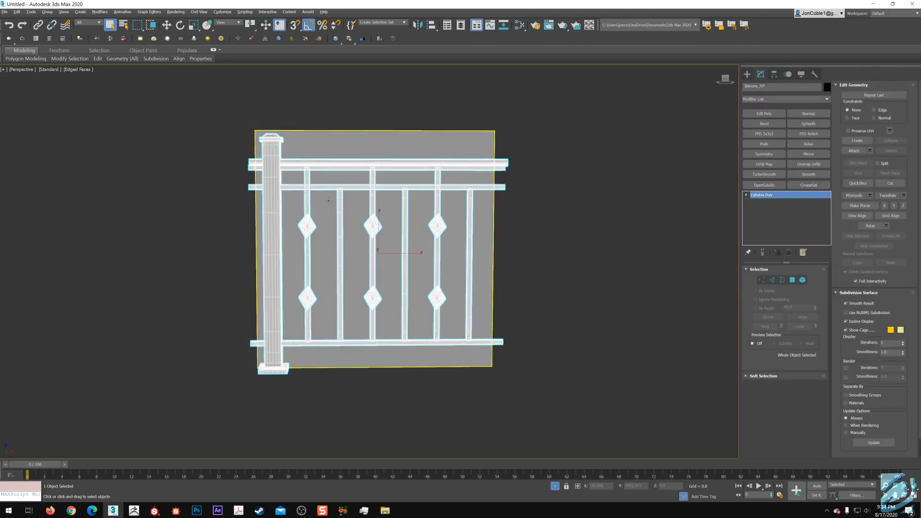
{"action": "key", "text": "ctrl+e"}
{"action": "left_click", "coordinate": [132, 286]}
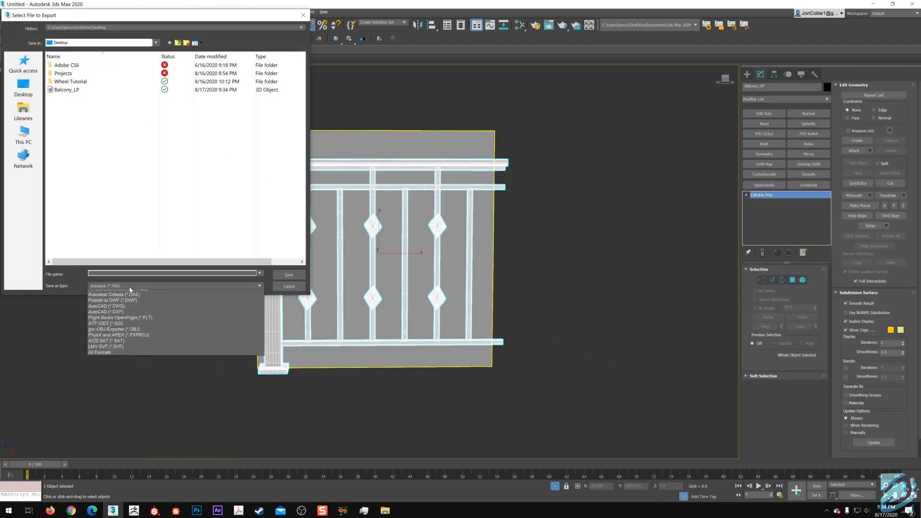
{"action": "left_click", "coordinate": [177, 363]}
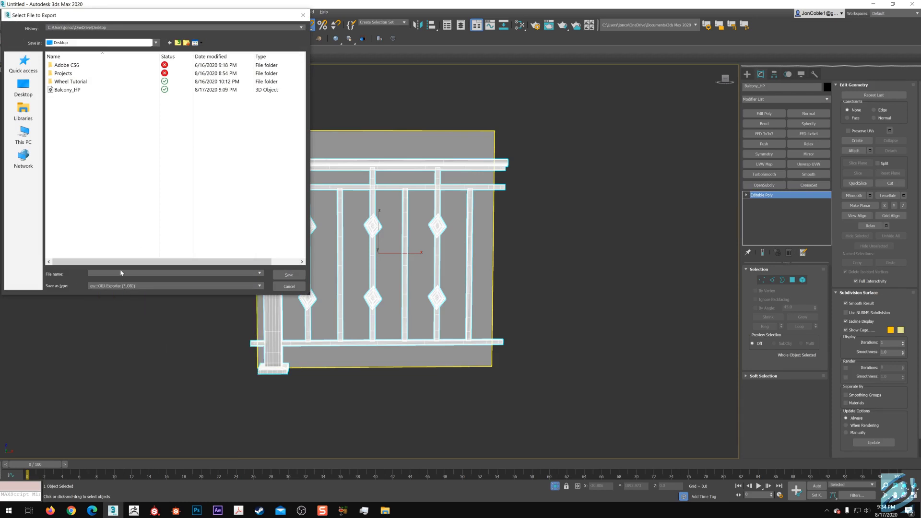
{"action": "left_click", "coordinate": [69, 89]}
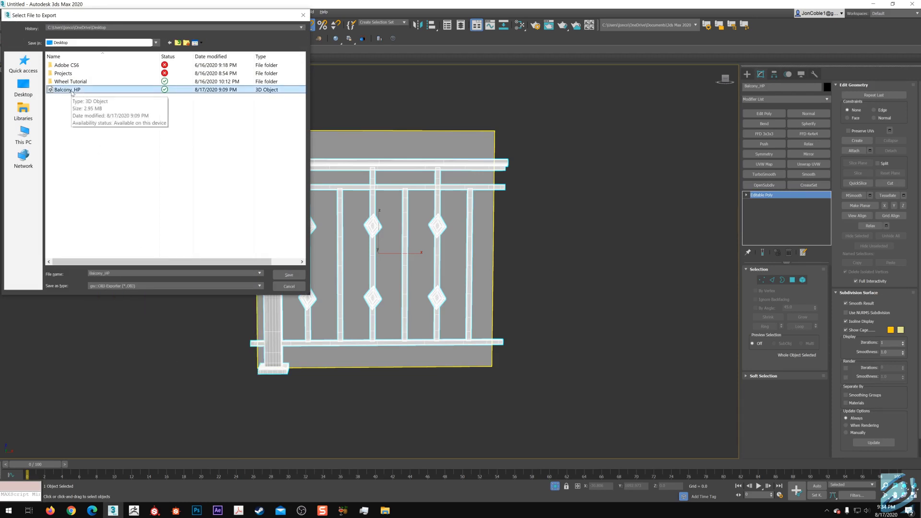
{"action": "double_click", "coordinate": [67, 89]}
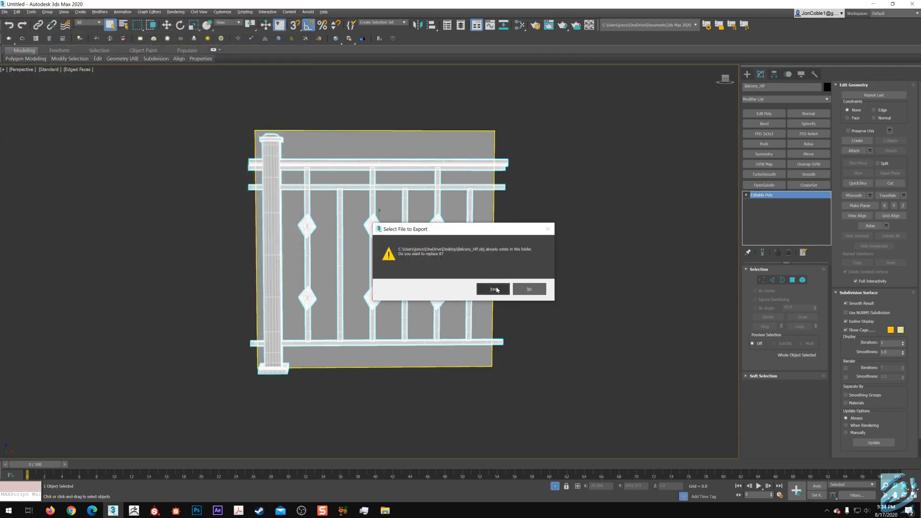
{"action": "left_click", "coordinate": [497, 290]}
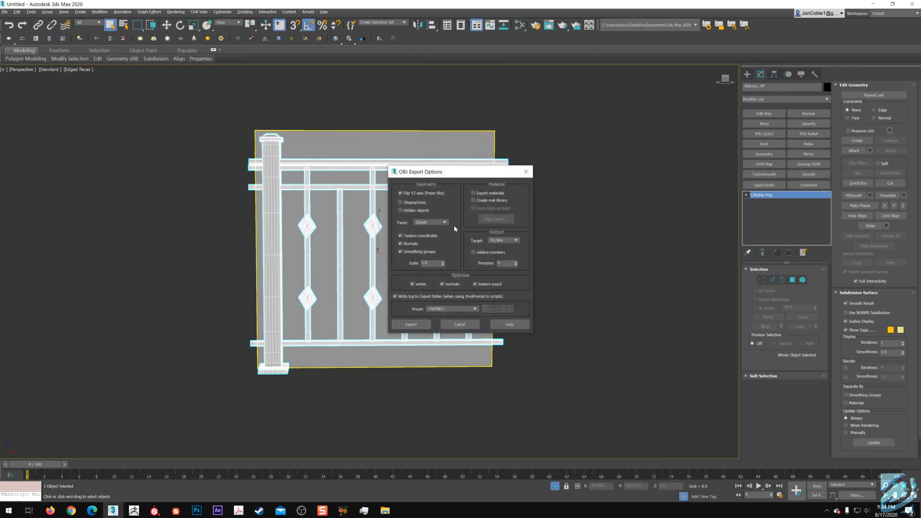
{"action": "left_click", "coordinate": [419, 329]}
{"action": "left_click", "coordinate": [552, 326]}
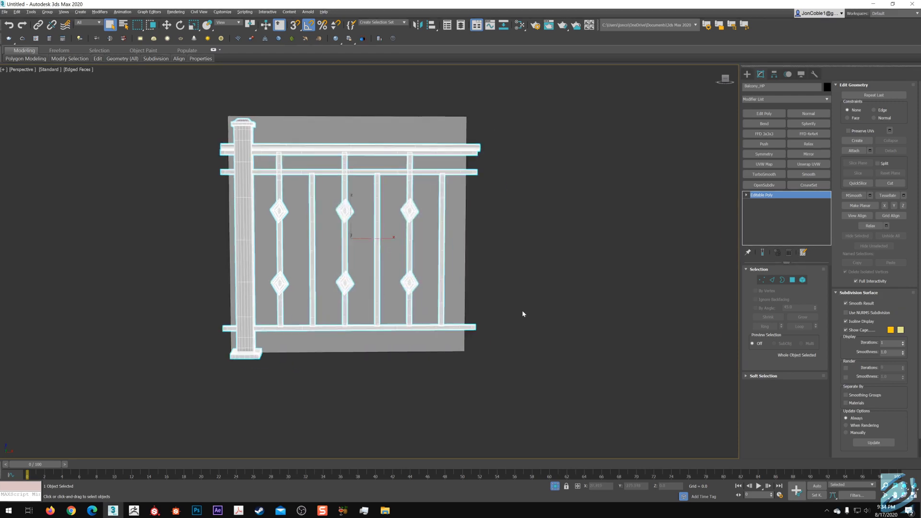
Step: Switch to Substance Painter and start a new PBR - Metallic Roughness Alpha-blend project with Compute Tangent Space Per Fragment enabled
{"action": "left_click", "coordinate": [154, 511]}
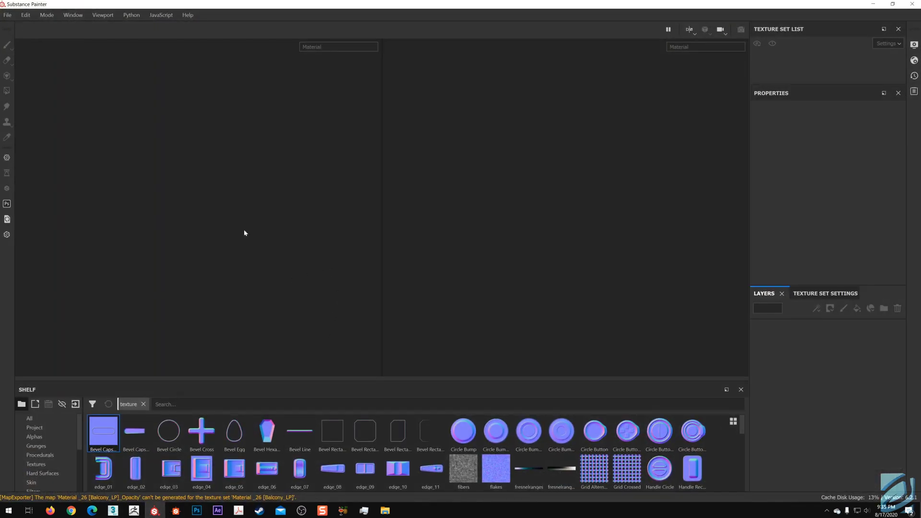
{"action": "left_click", "coordinate": [8, 15]}
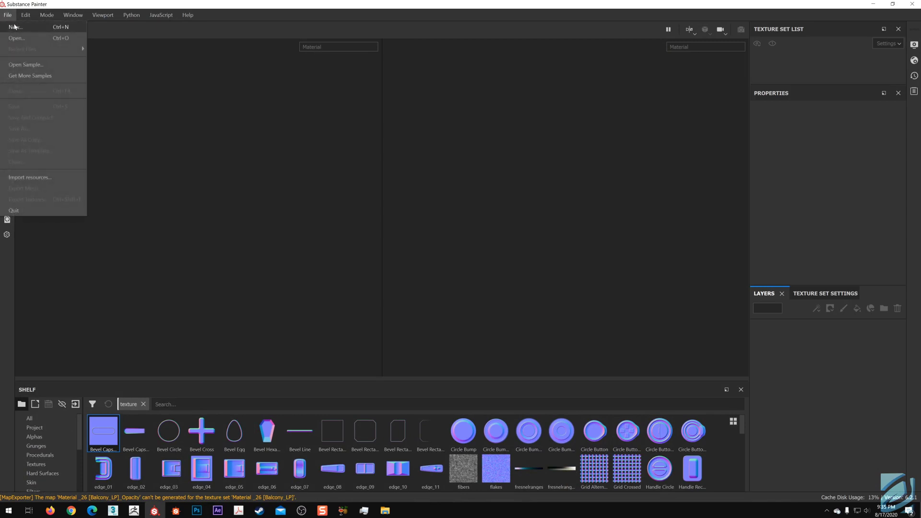
{"action": "left_click", "coordinate": [9, 15]}
{"action": "left_click", "coordinate": [10, 15]}
{"action": "left_click", "coordinate": [16, 27]}
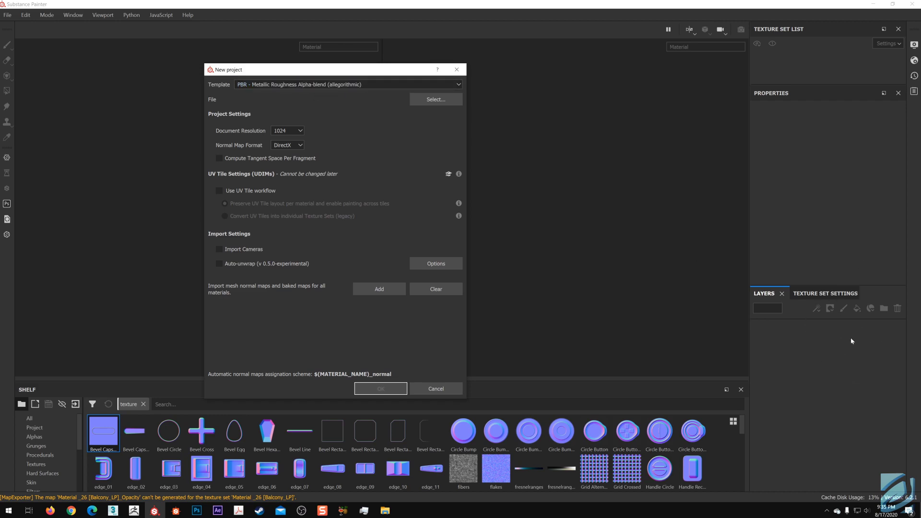
{"action": "left_click", "coordinate": [308, 158]}
{"action": "left_click", "coordinate": [221, 158]}
Step: Load Balcony_LP.FBX from the Desktop as the project mesh and create the project
{"action": "left_click", "coordinate": [433, 98]}
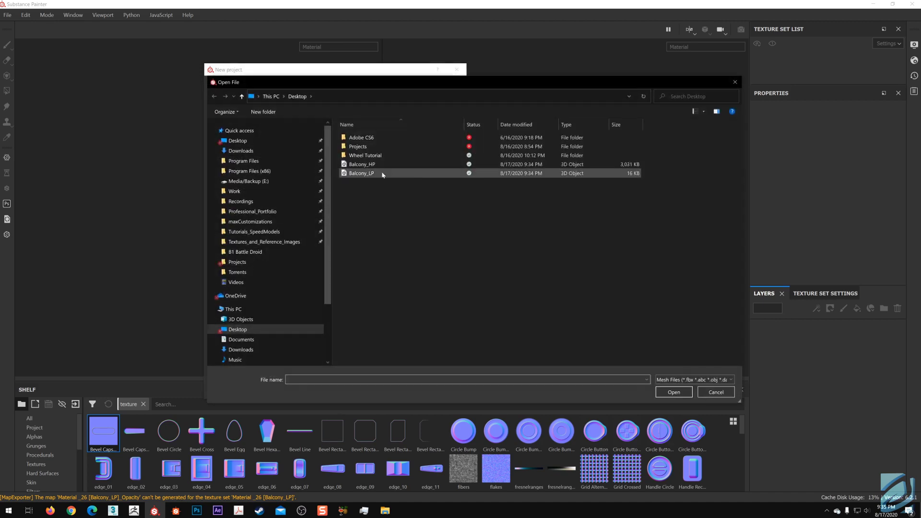
{"action": "double_click", "coordinate": [382, 173]}
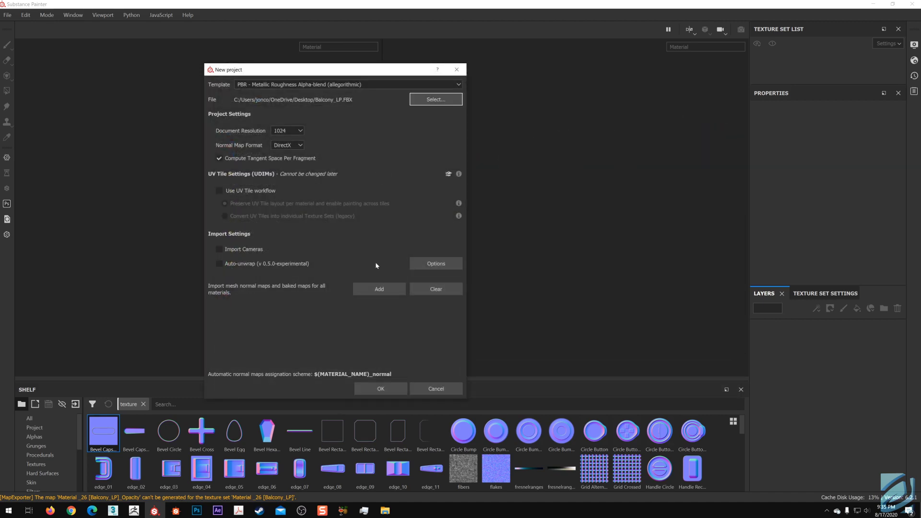
{"action": "left_click", "coordinate": [380, 388]}
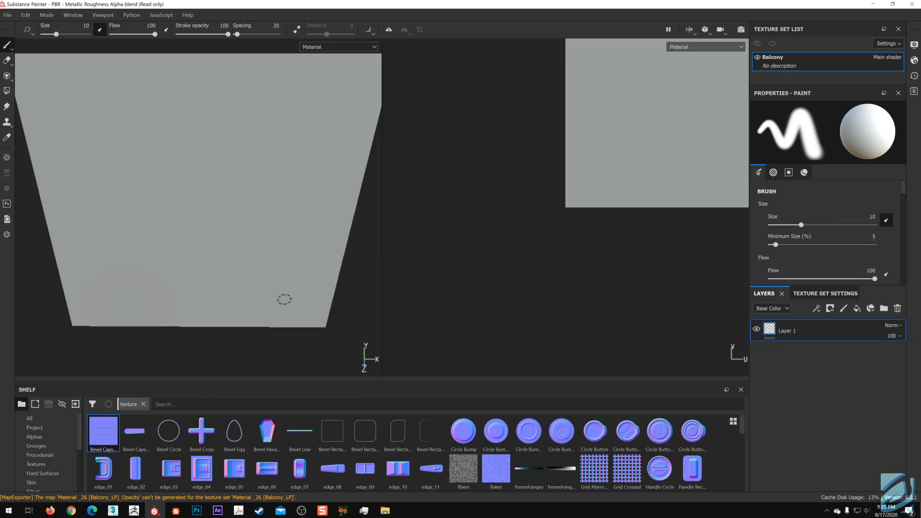
{"action": "right_click_drag", "start_coordinate": [234, 296], "coordinate": [229, 261], "text": "alt"}
{"action": "left_click_drag", "start_coordinate": [229, 262], "coordinate": [269, 246], "text": "alt"}
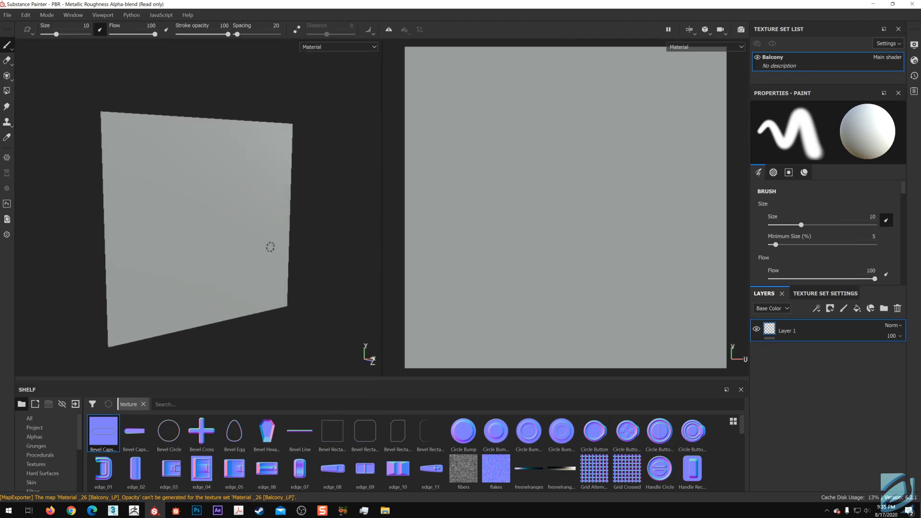
{"action": "right_click_drag", "start_coordinate": [270, 246], "coordinate": [260, 233], "text": "alt"}
{"action": "left_click_drag", "start_coordinate": [259, 233], "coordinate": [310, 267], "text": "alt"}
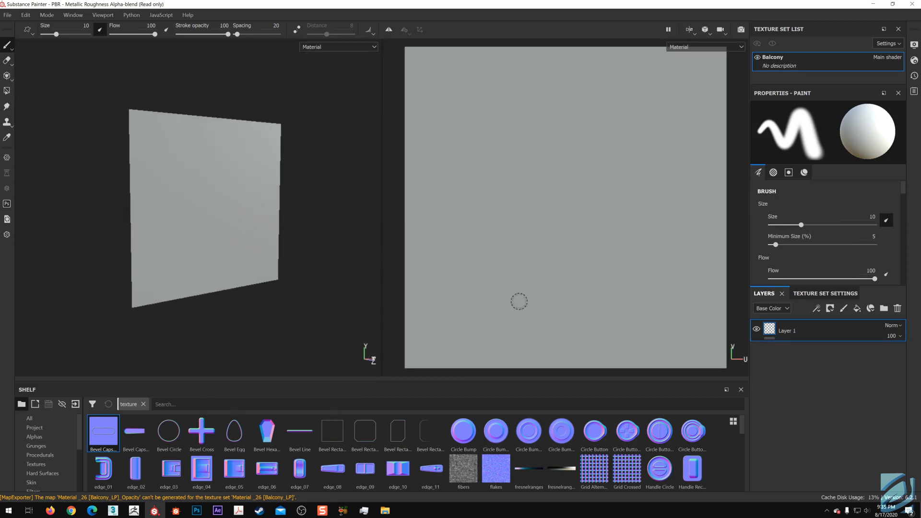
Step: Configure the mesh map bake with an output size of 1024, a dilation width of 1 and Apply Diffusion enabled
{"action": "left_click", "coordinate": [802, 296]}
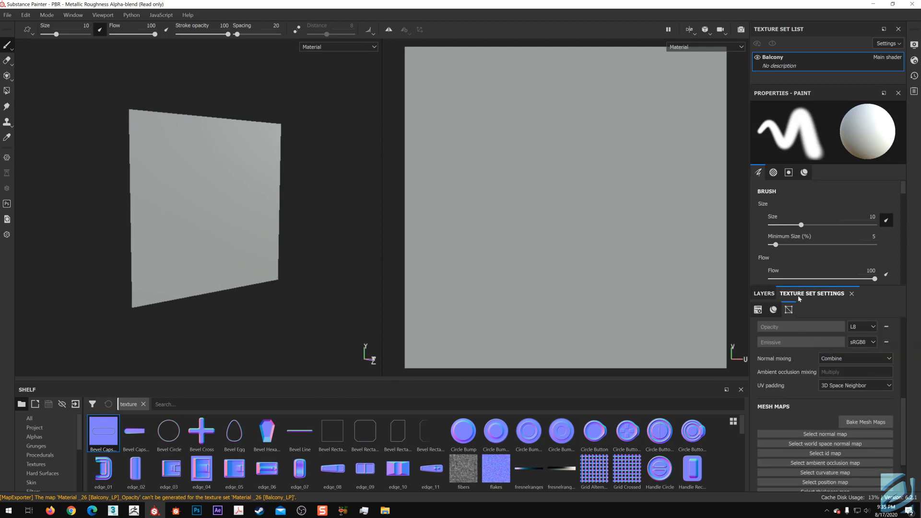
{"action": "left_click", "coordinate": [870, 423]}
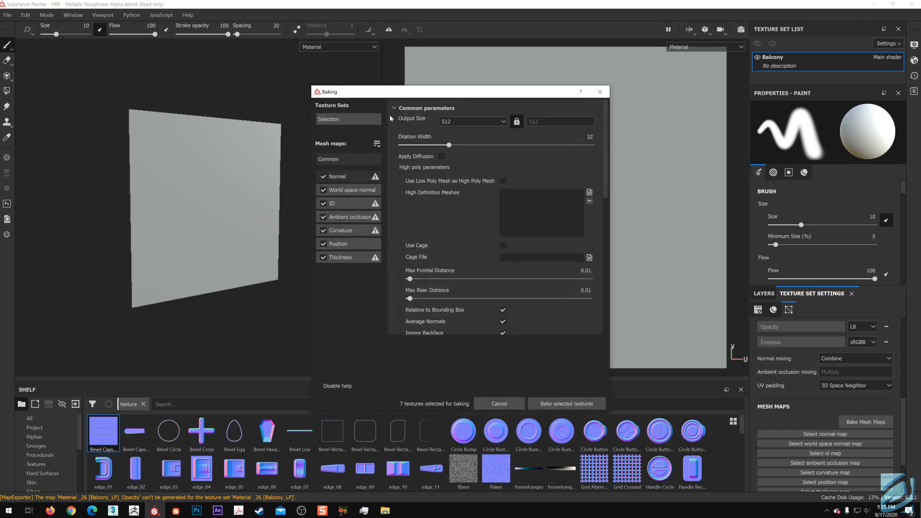
{"action": "left_click", "coordinate": [426, 122]}
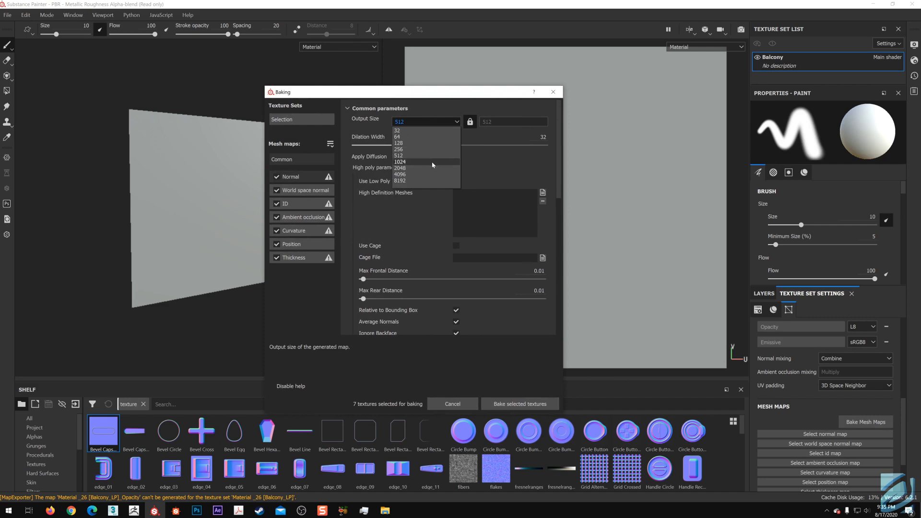
{"action": "left_click", "coordinate": [433, 163]}
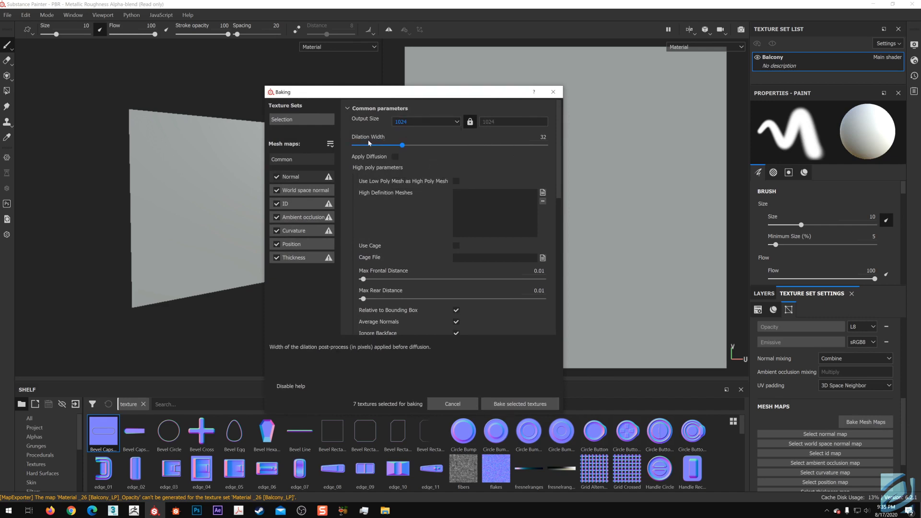
{"action": "left_click", "coordinate": [540, 138]}
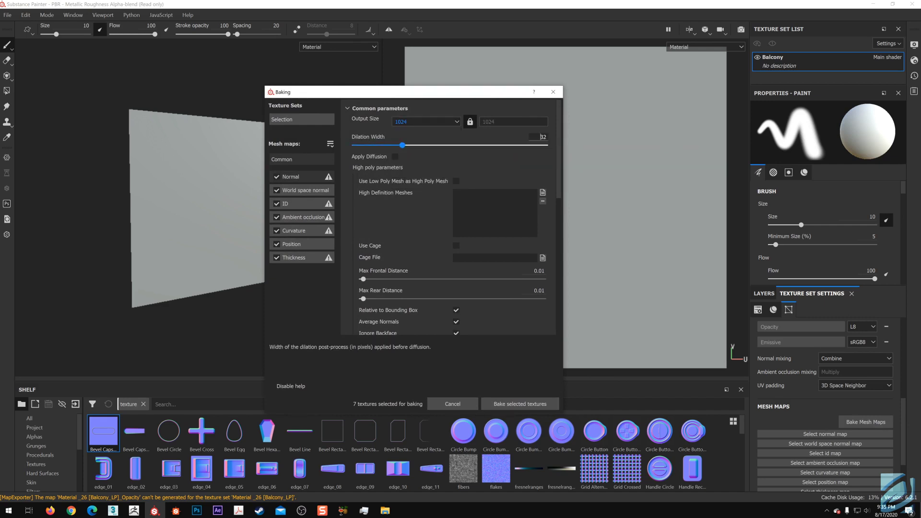
{"action": "left_click_drag", "start_coordinate": [538, 137], "coordinate": [560, 138]}
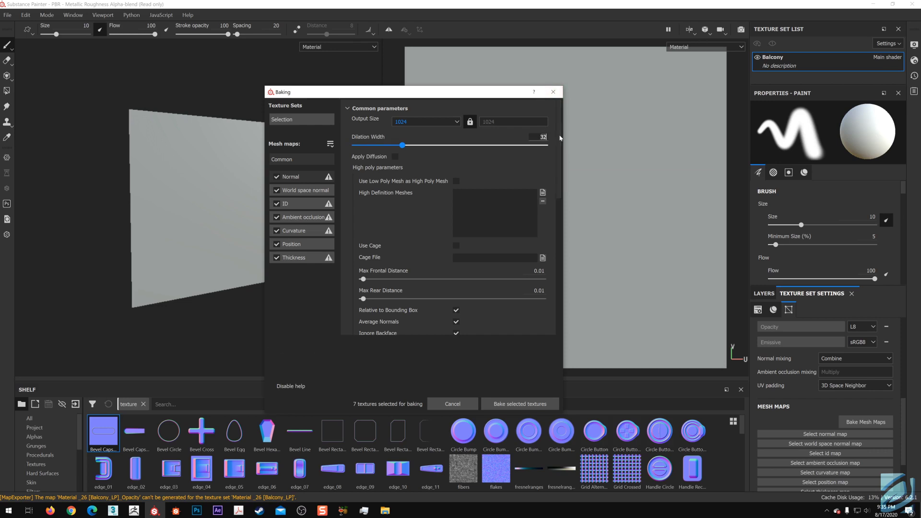
{"action": "type", "text": "1"}
{"action": "key", "text": "Return"}
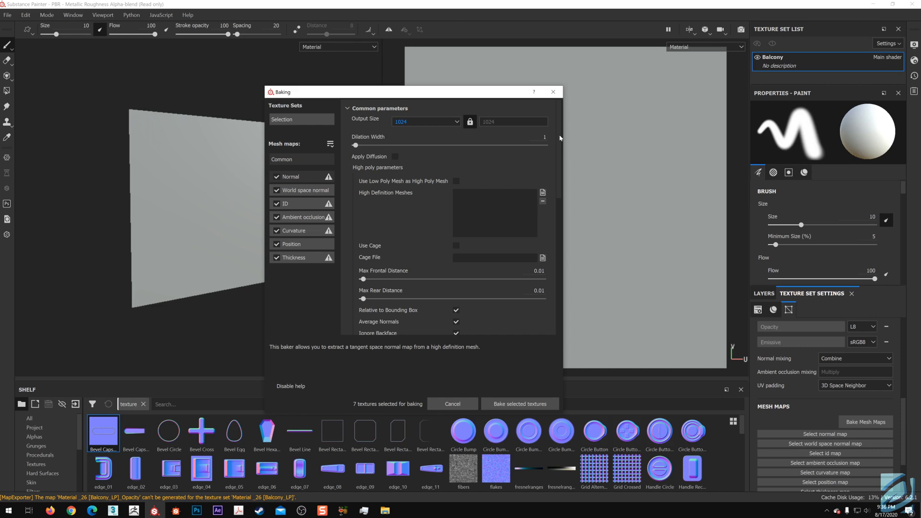
{"action": "left_click_drag", "start_coordinate": [490, 92], "coordinate": [493, 85]}
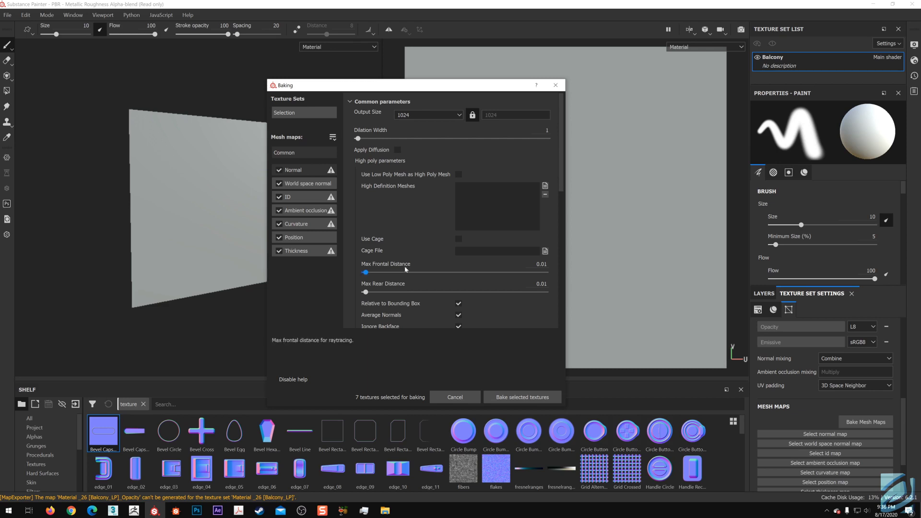
{"action": "left_click", "coordinate": [397, 150]}
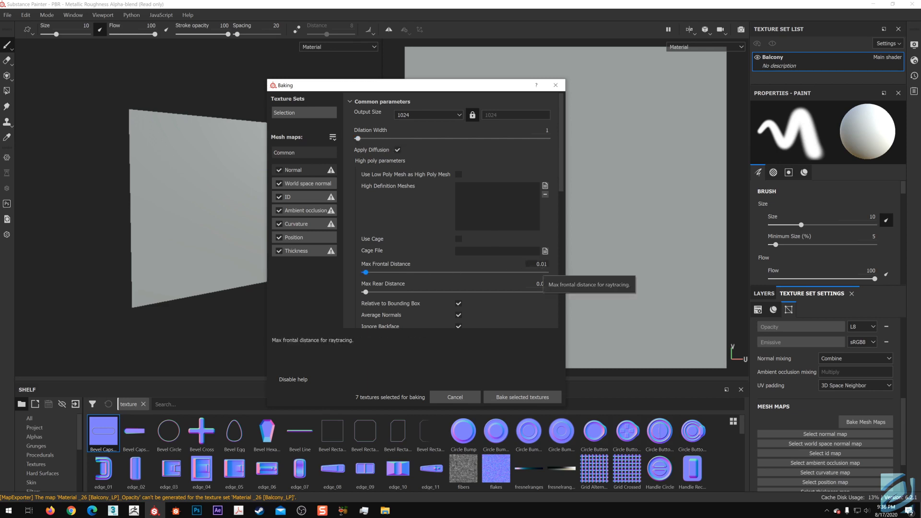
Step: Set both the Max Frontal Distance and the Max Rear Distance of the bake to 0.2
{"action": "left_click", "coordinate": [542, 264]}
{"action": "left_click_drag", "start_coordinate": [476, 82], "coordinate": [460, 62]}
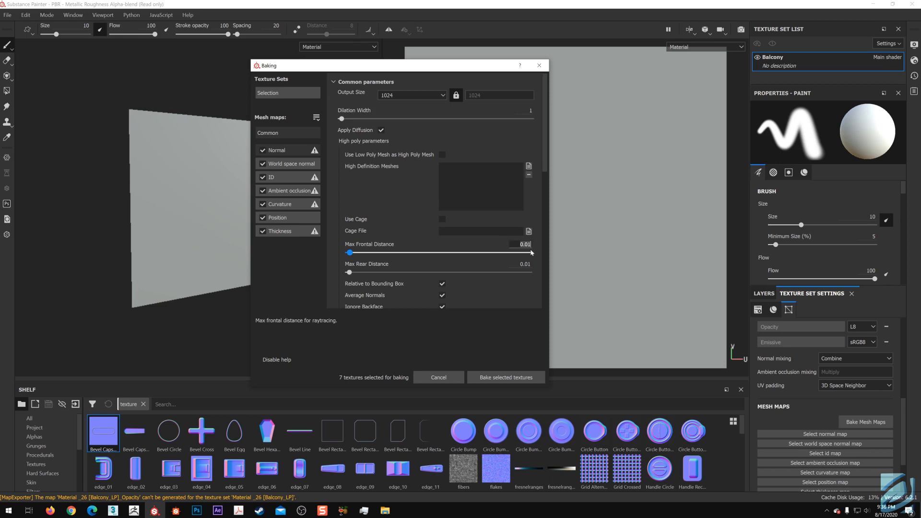
{"action": "type", "text": ".2"}
{"action": "key", "text": "Return"}
{"action": "double_click", "coordinate": [528, 265]}
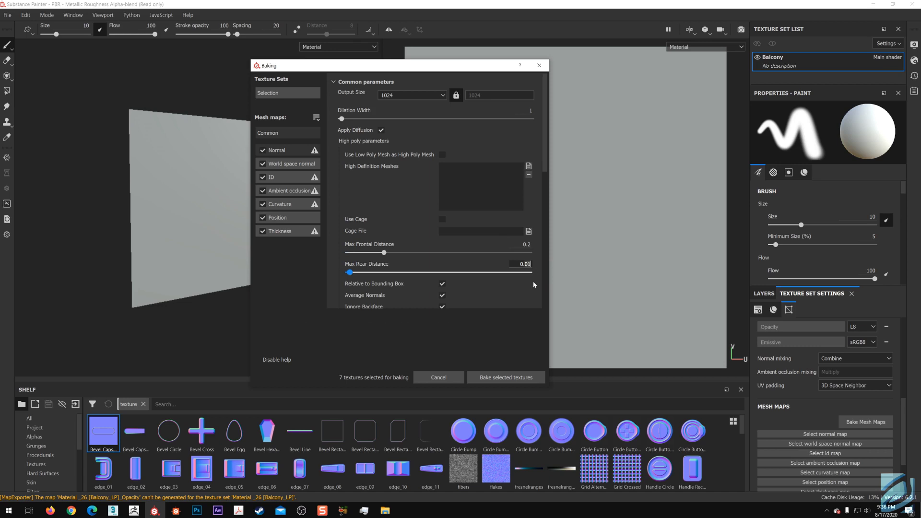
{"action": "type", "text": "2"}
{"action": "key", "text": "Return"}
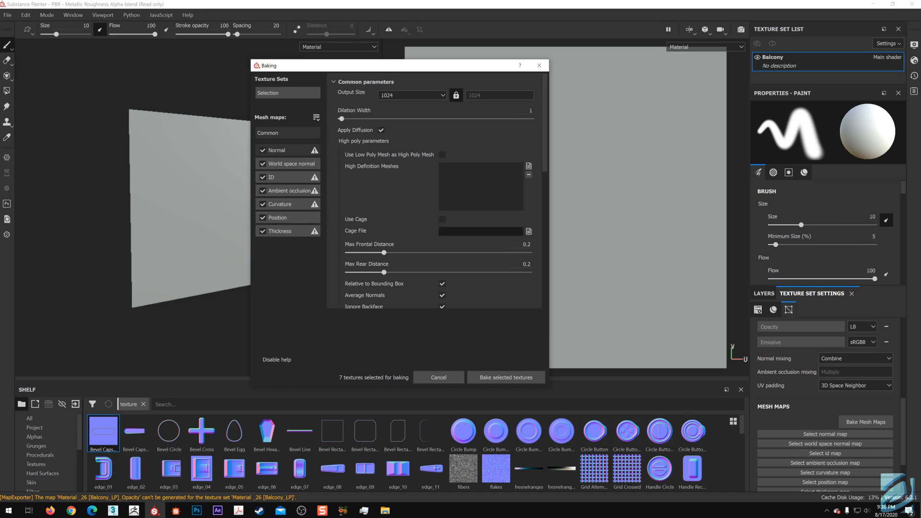
Step: Try a Max Frontal Distance of about 0.528, and set it back to 0.2
{"action": "left_click_drag", "start_coordinate": [385, 253], "coordinate": [443, 254]}
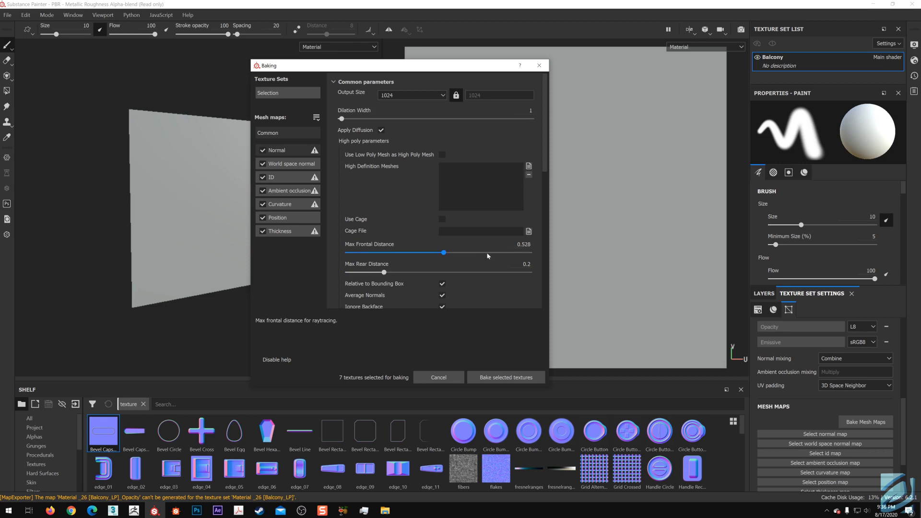
{"action": "left_click_drag", "start_coordinate": [514, 245], "coordinate": [554, 280]}
{"action": "type", "text": "0.2"}
{"action": "key", "text": "Return"}
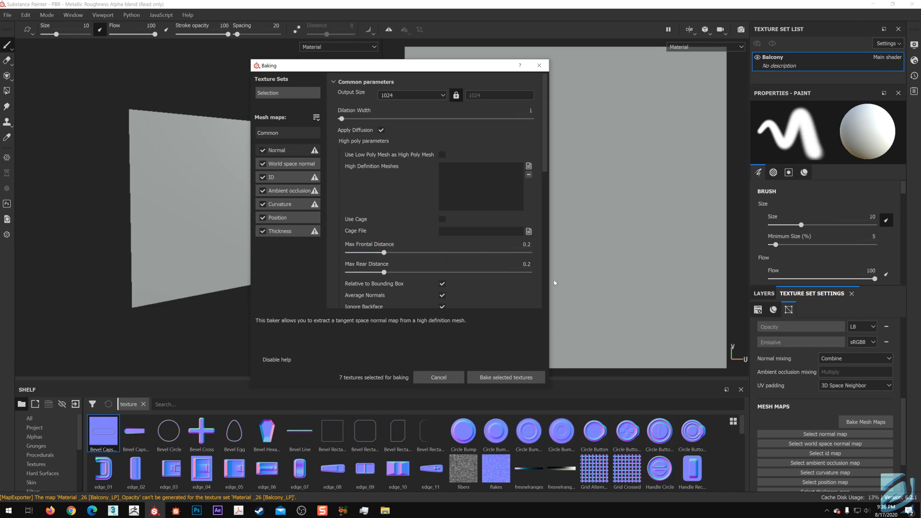
Step: Add Balcony_HP from the Desktop as the bake's high definition mesh
{"action": "left_click", "coordinate": [529, 166]}
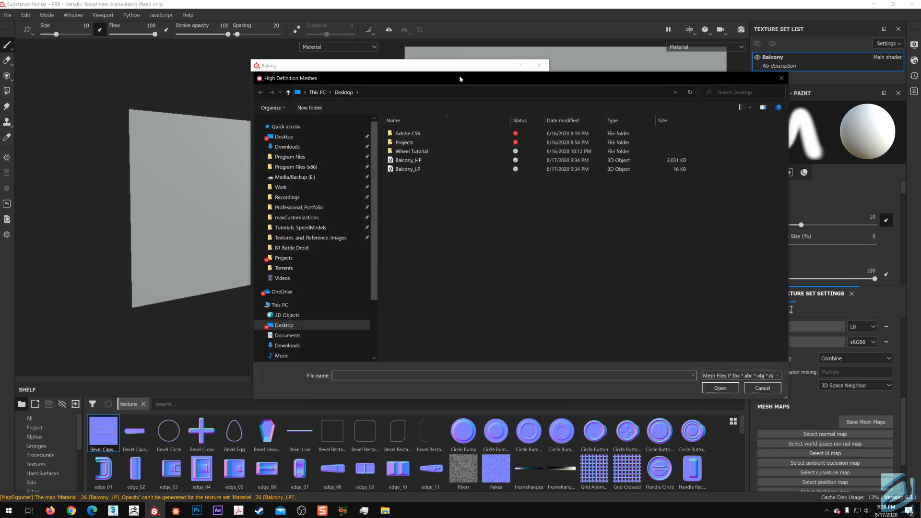
{"action": "left_click_drag", "start_coordinate": [460, 78], "coordinate": [426, 74]}
{"action": "left_click", "coordinate": [386, 160]}
{"action": "double_click", "coordinate": [386, 159]}
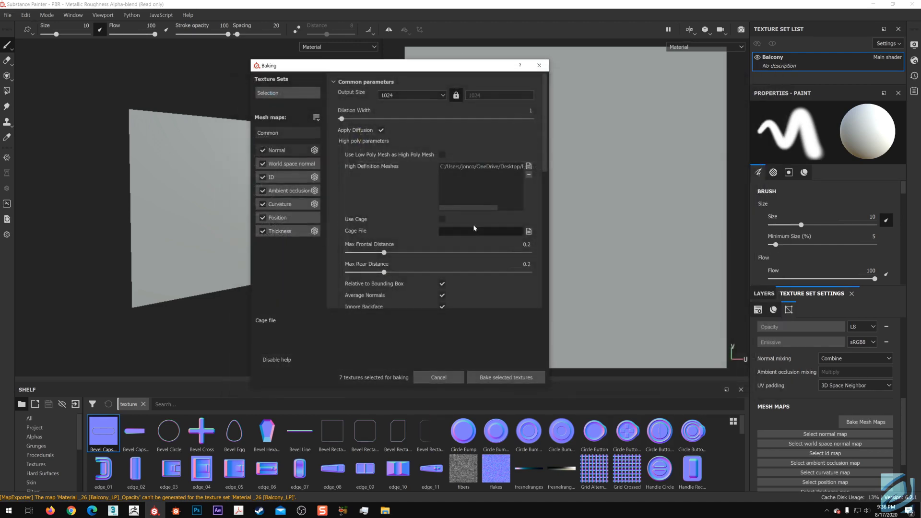
Step: Keep Average Normals enabled and set the bake's antialiasing to Subsampling 8x8
{"action": "scroll", "coordinate": [386, 188], "scroll_direction": "down", "scroll_amount": 2}
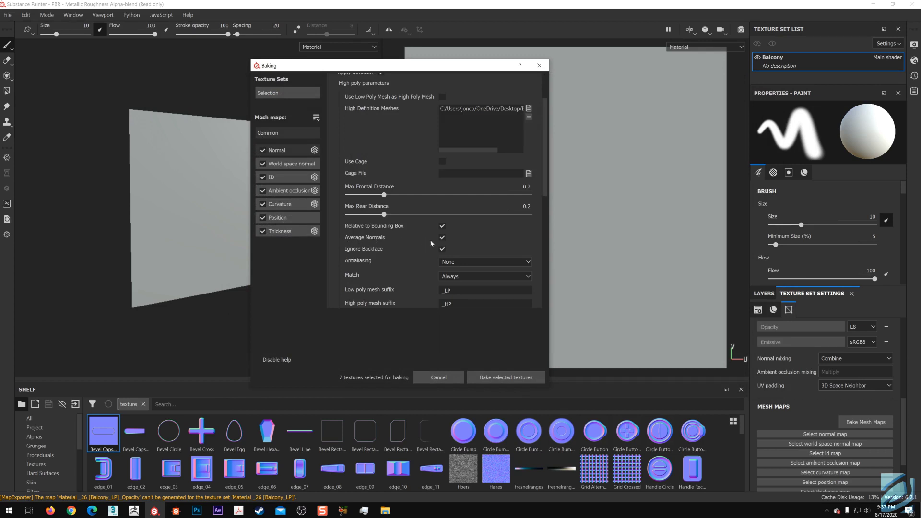
{"action": "left_click", "coordinate": [443, 239]}
{"action": "left_click", "coordinate": [443, 239]}
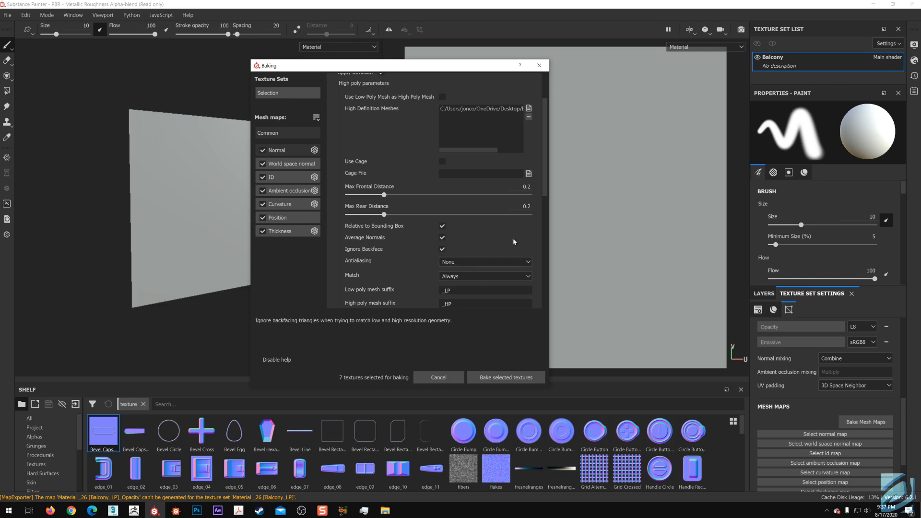
{"action": "left_click", "coordinate": [493, 261]}
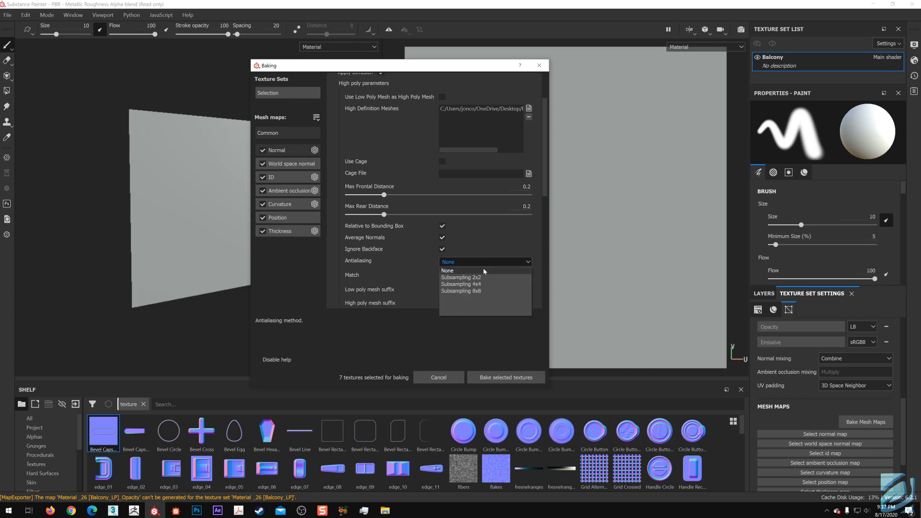
{"action": "left_click", "coordinate": [480, 292]}
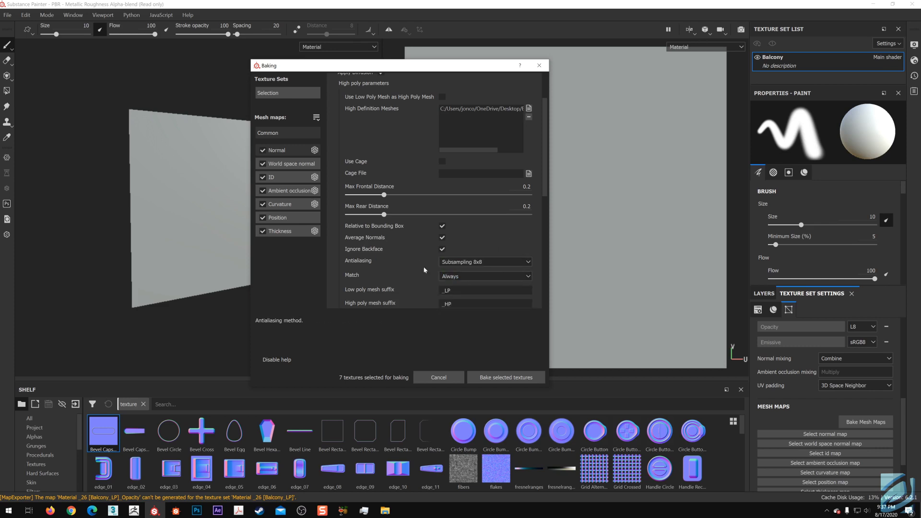
Step: Set the bake's Match method to By Mesh Name, keeping the suffixes _LP for low poly and _HP for high poly
{"action": "left_click", "coordinate": [453, 277]}
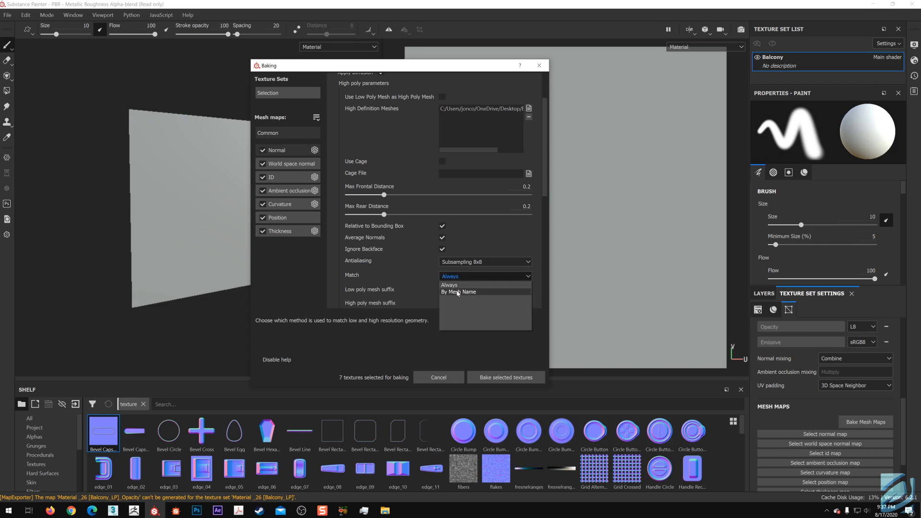
{"action": "left_click", "coordinate": [459, 291]}
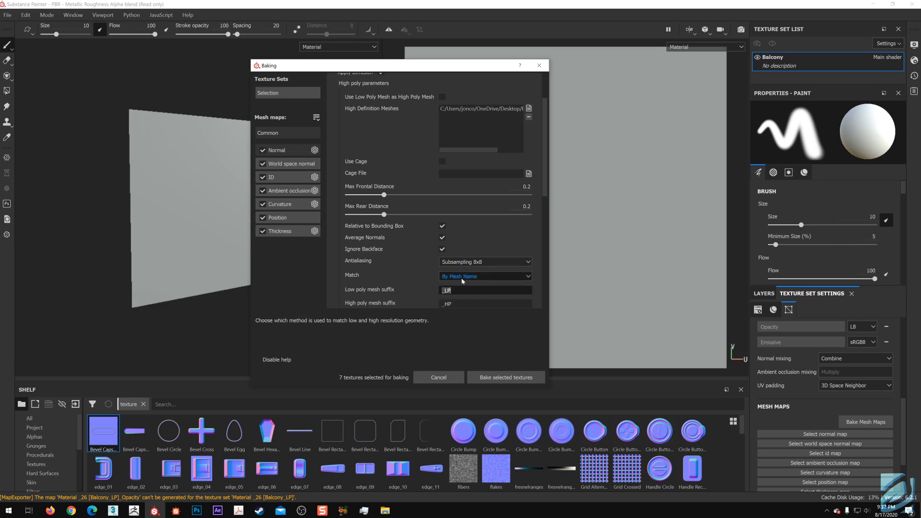
{"action": "scroll", "coordinate": [412, 283], "scroll_direction": "down", "scroll_amount": 1}
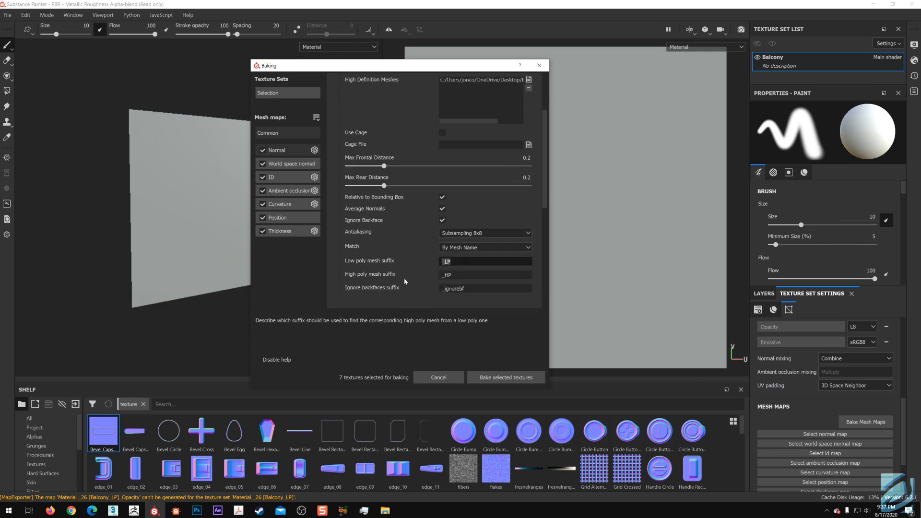
{"action": "left_click", "coordinate": [452, 262]}
{"action": "left_click_drag", "start_coordinate": [452, 261], "coordinate": [422, 280]}
{"action": "left_click", "coordinate": [452, 275]}
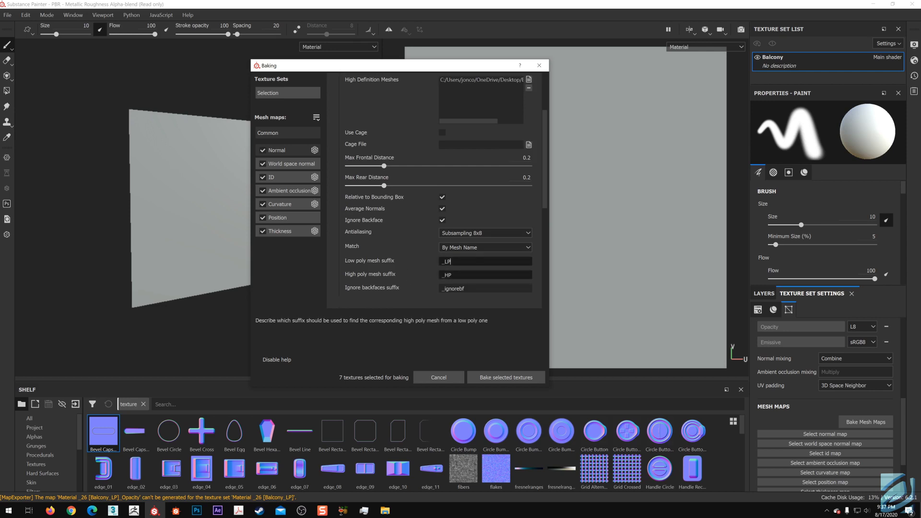
{"action": "left_click", "coordinate": [452, 262]}
{"action": "left_click", "coordinate": [453, 275]}
{"action": "left_click", "coordinate": [452, 261]}
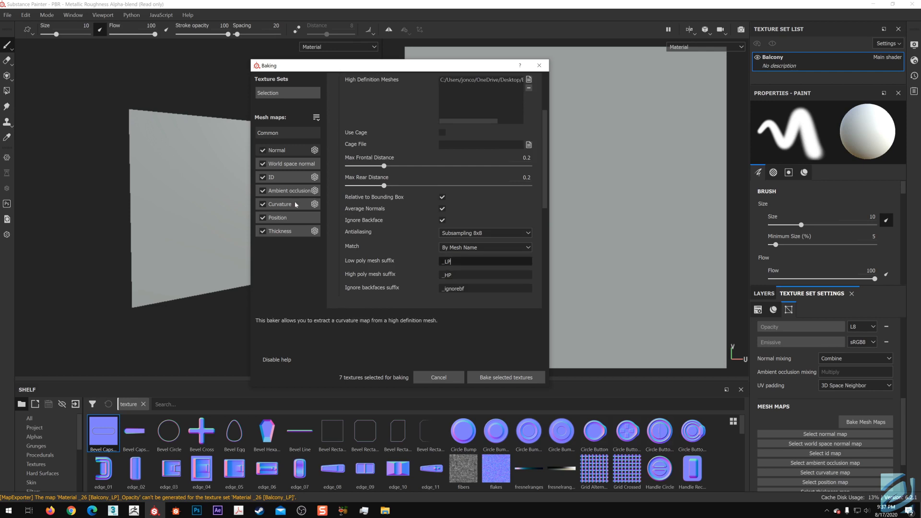
Step: Review the world space normal and ID bakers, and set the ambient occlusion baker's Self Occlusion to Only Same Mesh Name
{"action": "left_click", "coordinate": [286, 164]}
{"action": "left_click", "coordinate": [286, 177]}
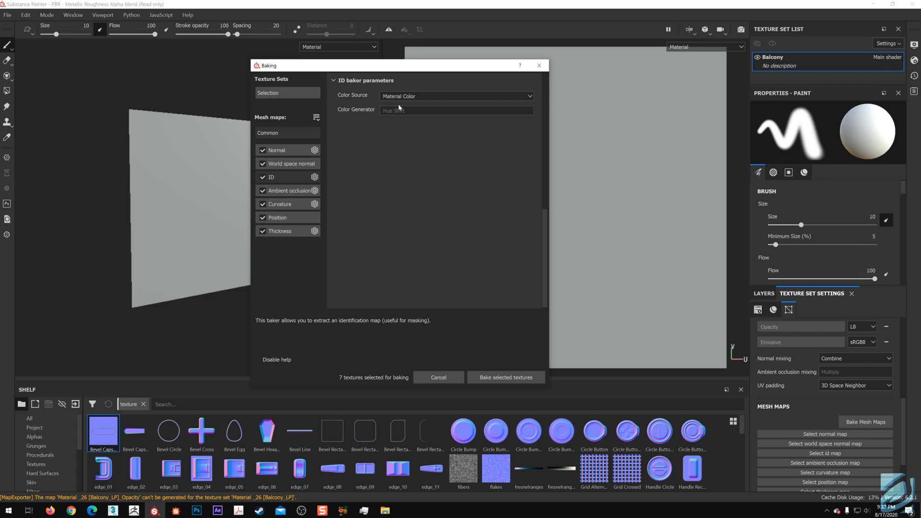
{"action": "left_click", "coordinate": [287, 194]}
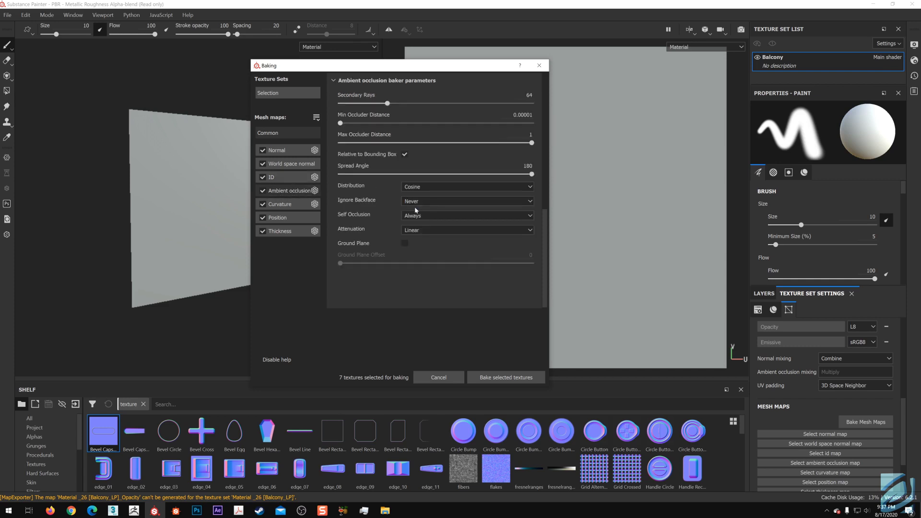
{"action": "left_click", "coordinate": [425, 215]}
{"action": "left_click", "coordinate": [411, 232]}
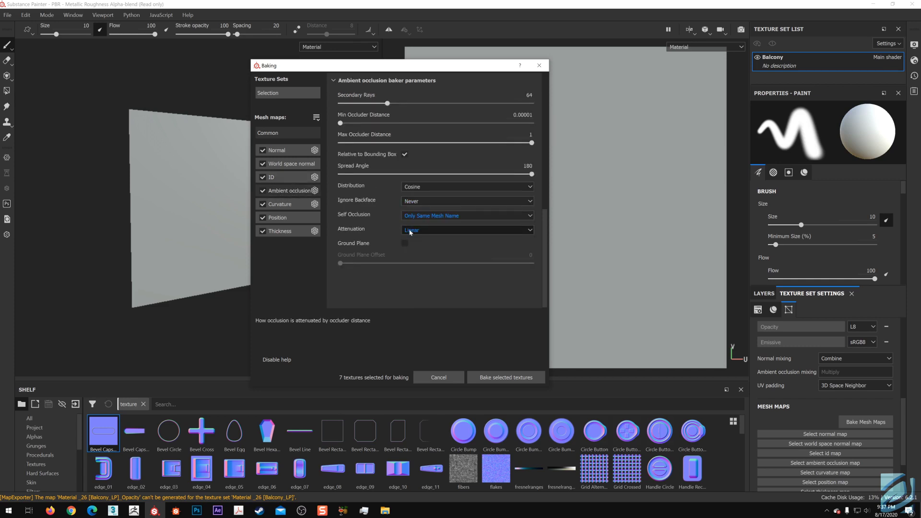
Step: Set the curvature baker's Self Intersection to Only Same Mesh Name
{"action": "left_click", "coordinate": [283, 204]}
{"action": "left_click", "coordinate": [434, 157]}
{"action": "left_click", "coordinate": [445, 172]}
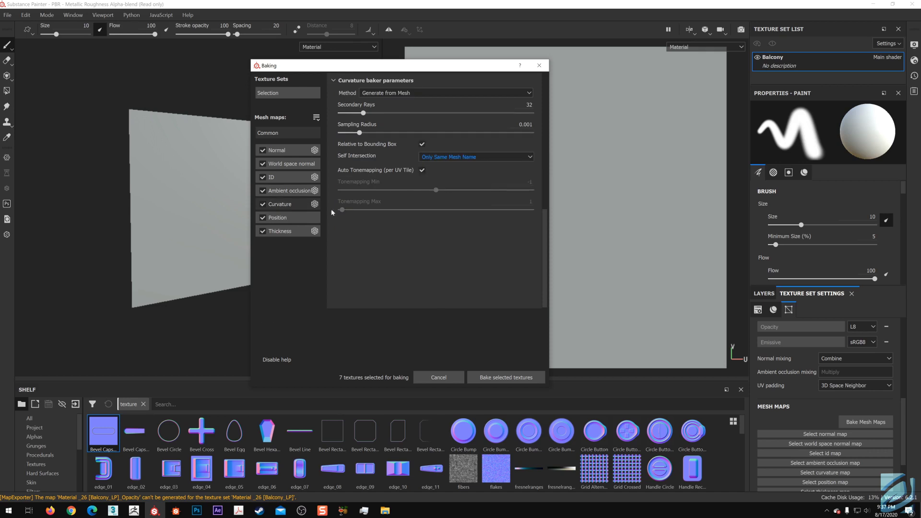
Step: Set the thickness baker's Self Occlusion to Only Same Mesh Name
{"action": "left_click", "coordinate": [281, 231]}
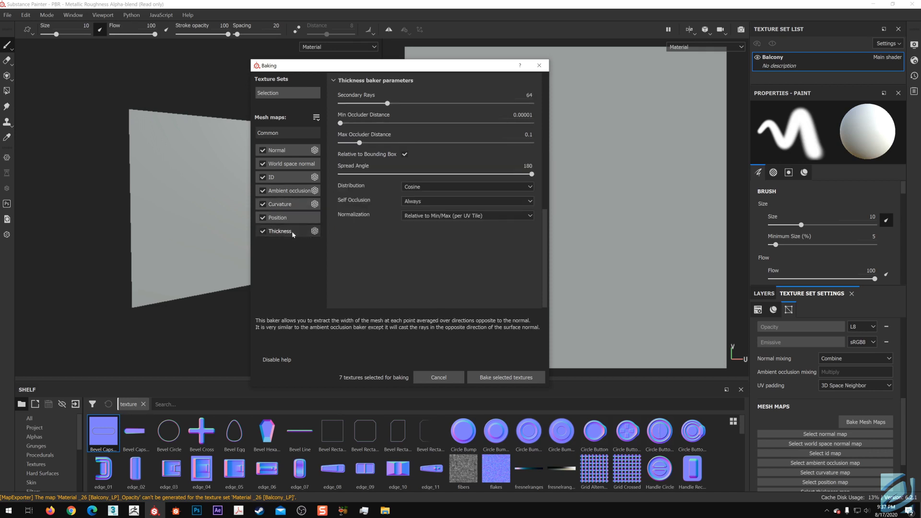
{"action": "left_click", "coordinate": [422, 201]}
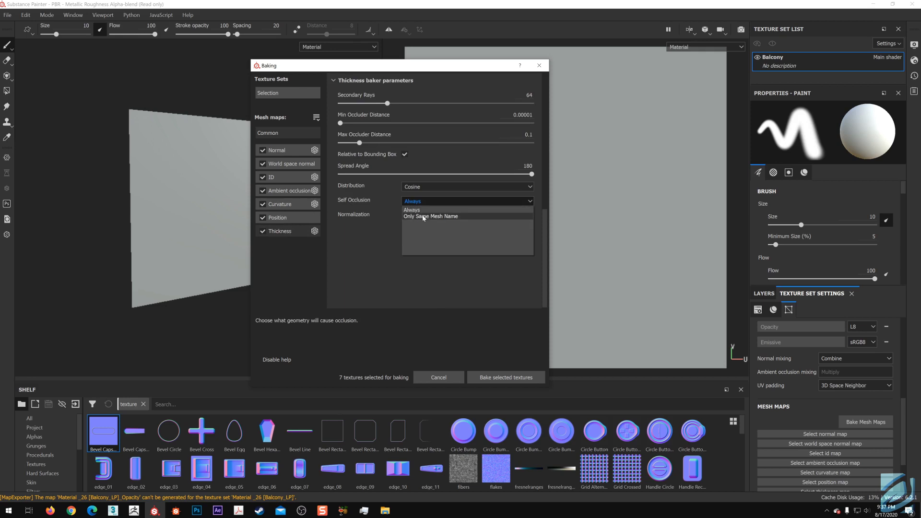
{"action": "left_click", "coordinate": [424, 217]}
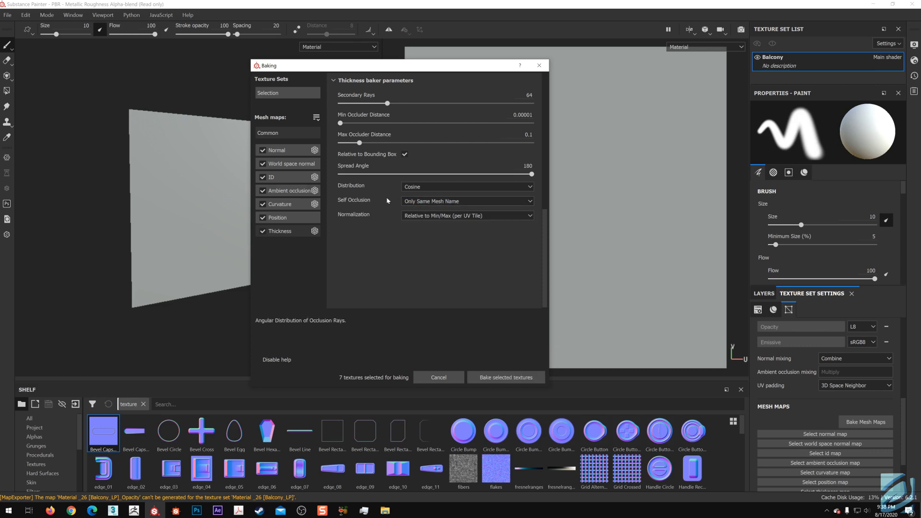
Step: Review the common bake parameters, bake all seven selected mesh maps for the Balcony texture set and dismiss the bake report
{"action": "left_click", "coordinate": [283, 131]}
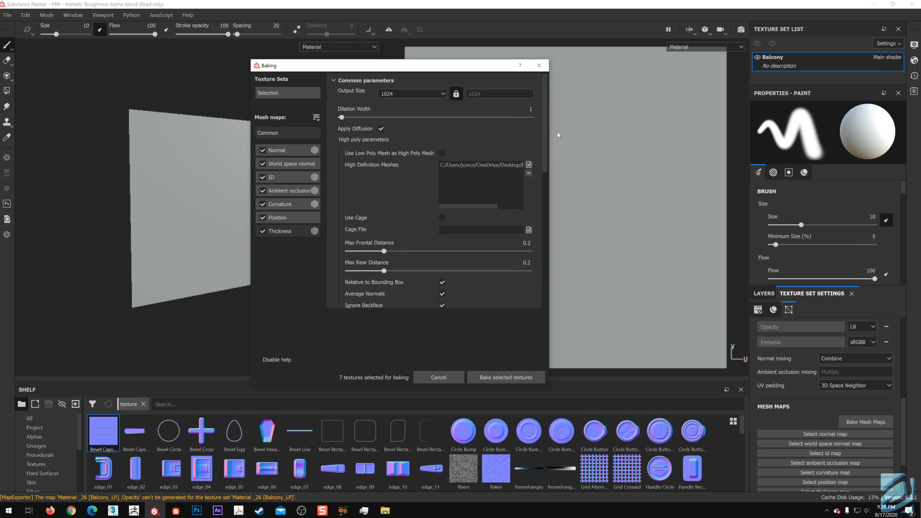
{"action": "left_click_drag", "start_coordinate": [543, 141], "coordinate": [548, 218]}
{"action": "left_click", "coordinate": [495, 378]}
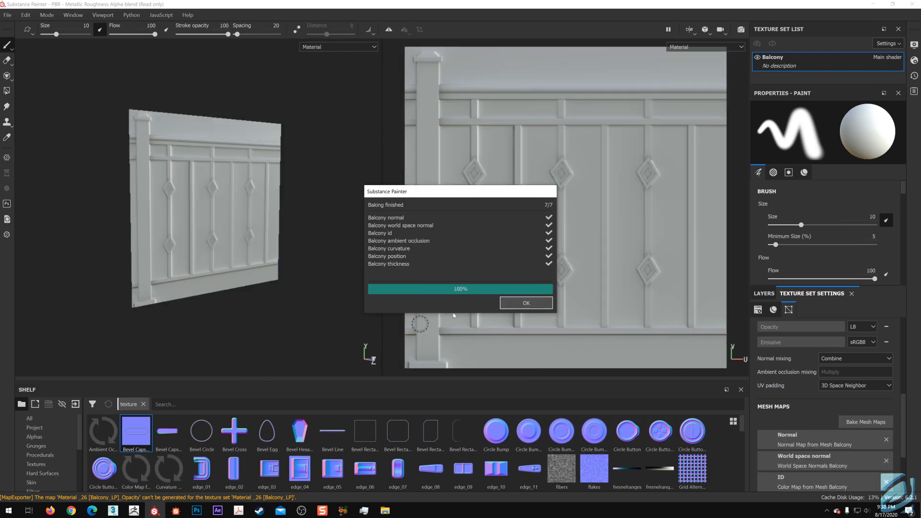
{"action": "left_click", "coordinate": [543, 303]}
Step: Examine the baked railing details on the plane up close and from several angles in the 3D view
{"action": "scroll", "coordinate": [148, 162], "scroll_direction": "up", "scroll_amount": 3}
{"action": "left_click_drag", "start_coordinate": [240, 265], "coordinate": [249, 150], "text": "alt"}
{"action": "scroll", "coordinate": [220, 282], "scroll_direction": "up", "scroll_amount": 3}
{"action": "middle_click_drag", "start_coordinate": [230, 280], "coordinate": [221, 260], "text": "alt"}
{"action": "left_click_drag", "start_coordinate": [221, 261], "coordinate": [214, 208], "text": "alt"}
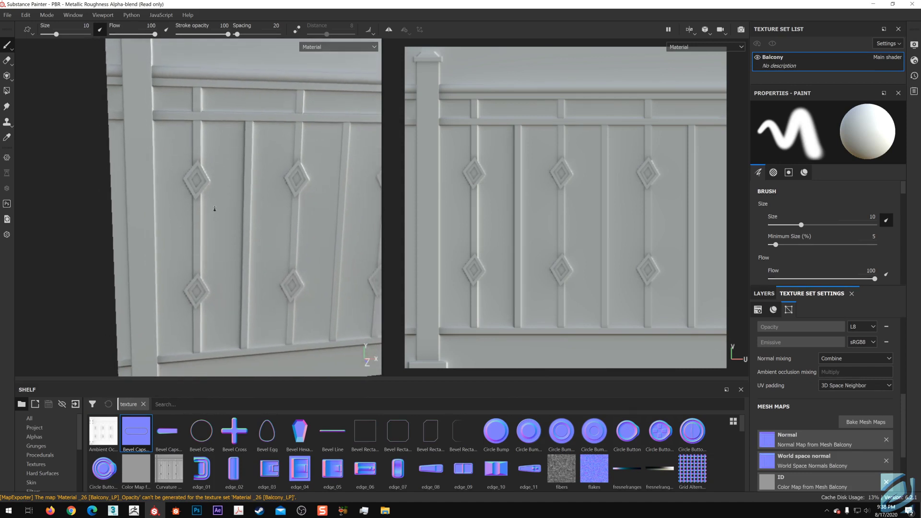
{"action": "left_click_drag", "start_coordinate": [237, 142], "coordinate": [214, 245], "text": "alt"}
{"action": "right_click_drag", "start_coordinate": [214, 245], "coordinate": [213, 191], "text": "alt"}
{"action": "middle_click_drag", "start_coordinate": [219, 224], "coordinate": [220, 197], "text": "alt"}
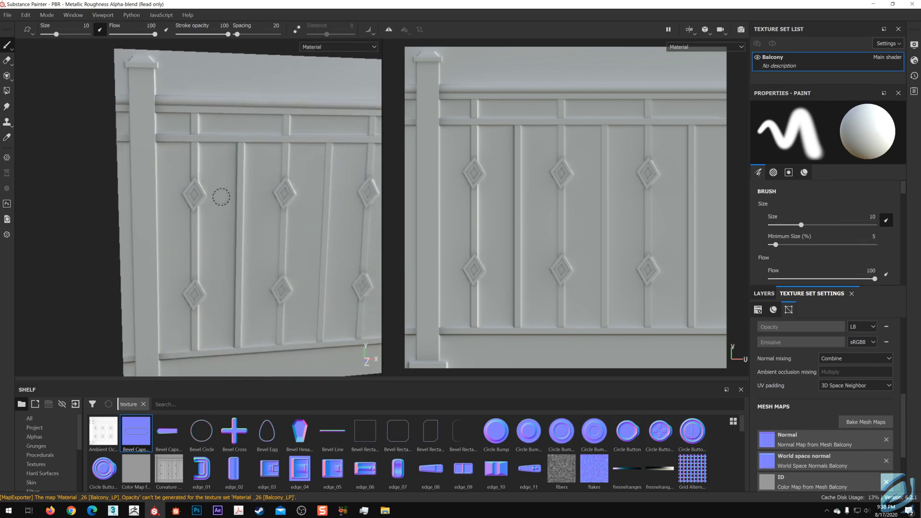
{"action": "right_click_drag", "start_coordinate": [221, 197], "coordinate": [197, 187], "text": "alt"}
{"action": "middle_click_drag", "start_coordinate": [197, 188], "coordinate": [231, 234], "text": "alt"}
{"action": "left_click_drag", "start_coordinate": [231, 235], "coordinate": [262, 231], "text": "alt"}
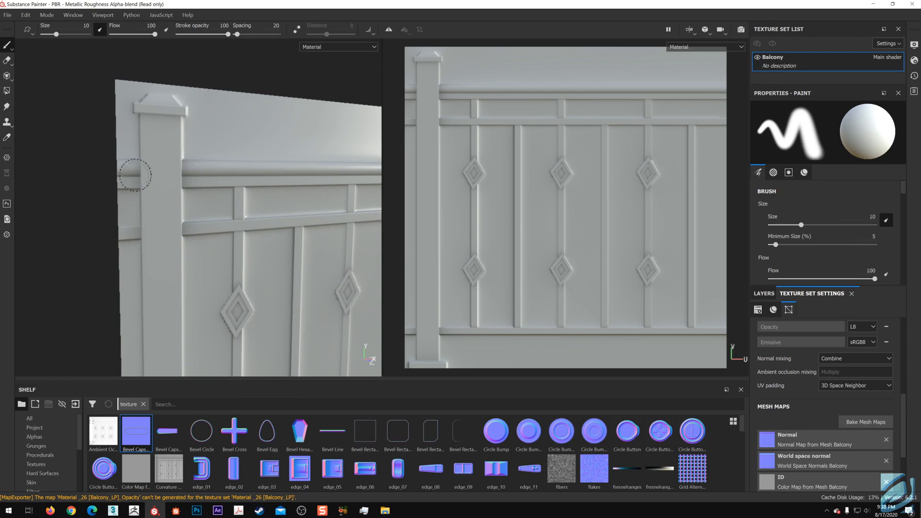
Step: Switch to 3ds Max and isolate the high-poly balcony railing from the low-poly plane
{"action": "left_click", "coordinate": [120, 513]}
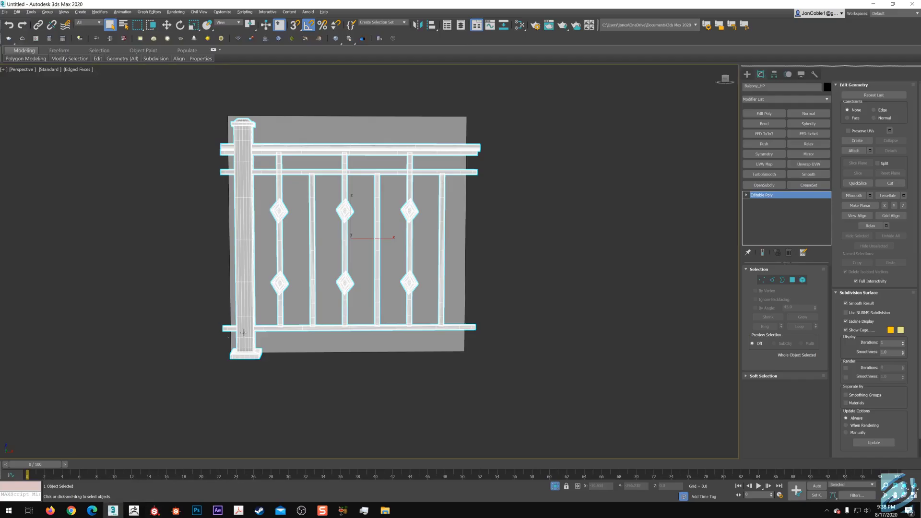
{"action": "mouse_move", "coordinate": [240, 195]}
{"action": "middle_mouse_down"}
{"action": "mouse_move", "coordinate": [237, 225]}
{"action": "mouse_move", "coordinate": [297, 261]}
{"action": "mouse_move", "coordinate": [317, 261]}
{"action": "middle_mouse_up"}
{"action": "scroll", "coordinate": [237, 225], "scroll_direction": "up", "scroll_amount": 5}
{"action": "right_click", "coordinate": [318, 261]}
{"action": "left_click", "coordinate": [175, 288]}
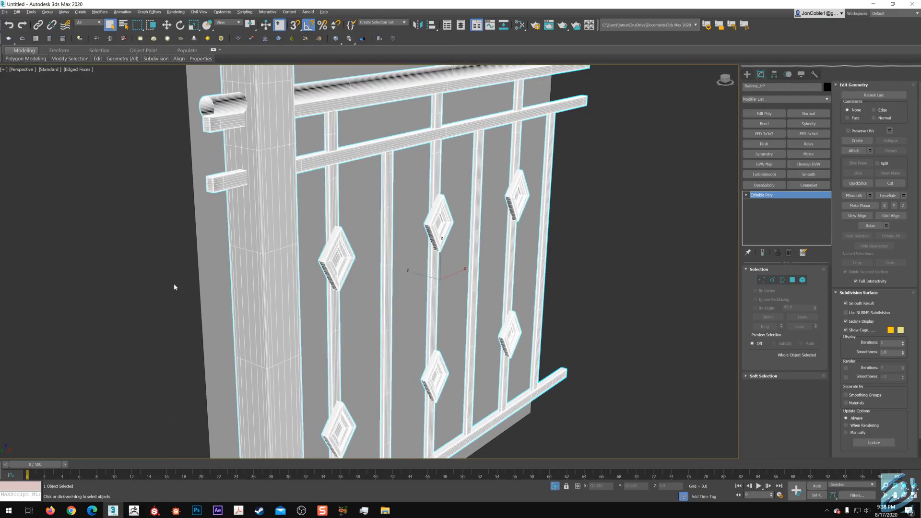
{"action": "middle_click_drag", "start_coordinate": [257, 346], "coordinate": [235, 331]}
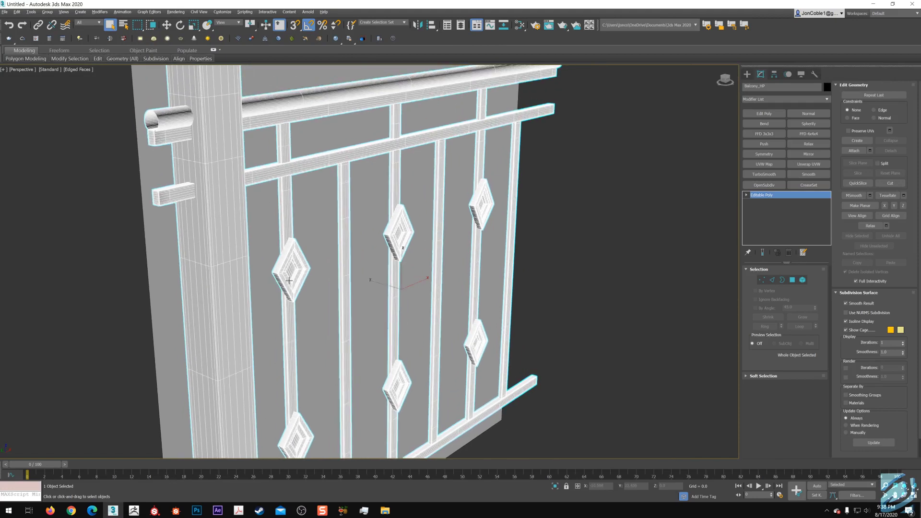
{"action": "key", "text": "alt+q"}
{"action": "scroll", "coordinate": [304, 225], "scroll_direction": "up", "scroll_amount": 5}
{"action": "middle_click_drag", "start_coordinate": [304, 225], "coordinate": [251, 204], "text": "alt"}
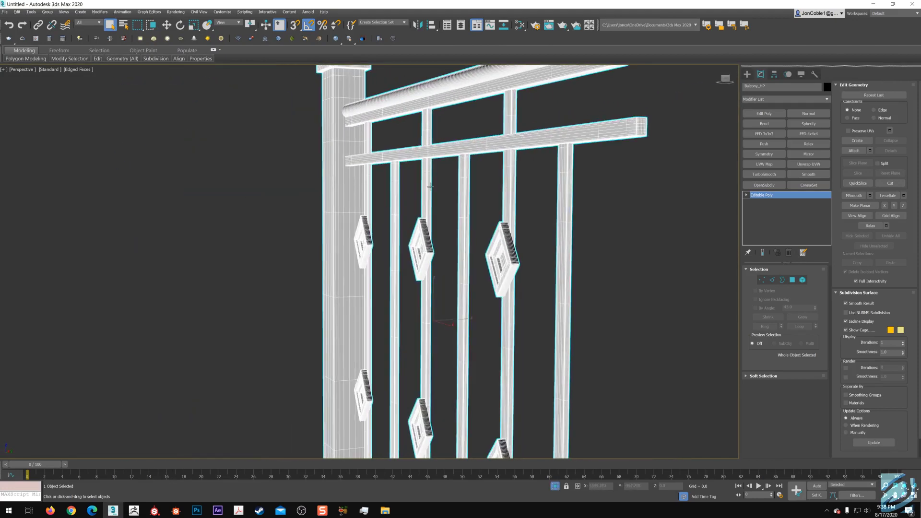
Step: Examine the high-poly railing's depth, including the handrail, crossbar ends and post, from the side and from below
{"action": "middle_click_drag", "start_coordinate": [430, 187], "coordinate": [276, 189]}
{"action": "left_click_drag", "start_coordinate": [431, 187], "coordinate": [425, 124]}
{"action": "scroll", "coordinate": [417, 123], "scroll_direction": "up", "scroll_amount": 5}
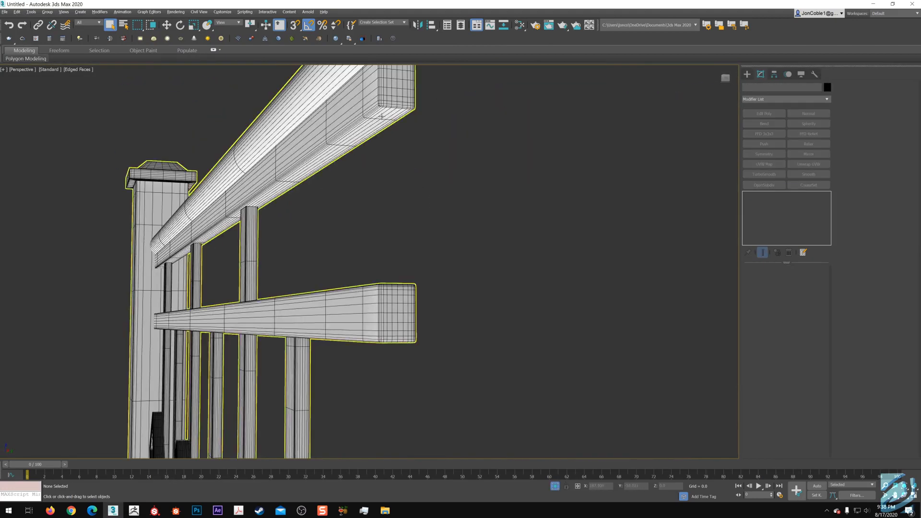
{"action": "left_click", "coordinate": [381, 117]}
{"action": "middle_click_drag", "start_coordinate": [380, 117], "coordinate": [373, 164]}
{"action": "scroll", "coordinate": [376, 197], "scroll_direction": "down", "scroll_amount": 2}
{"action": "middle_click_drag", "start_coordinate": [329, 244], "coordinate": [333, 221]}
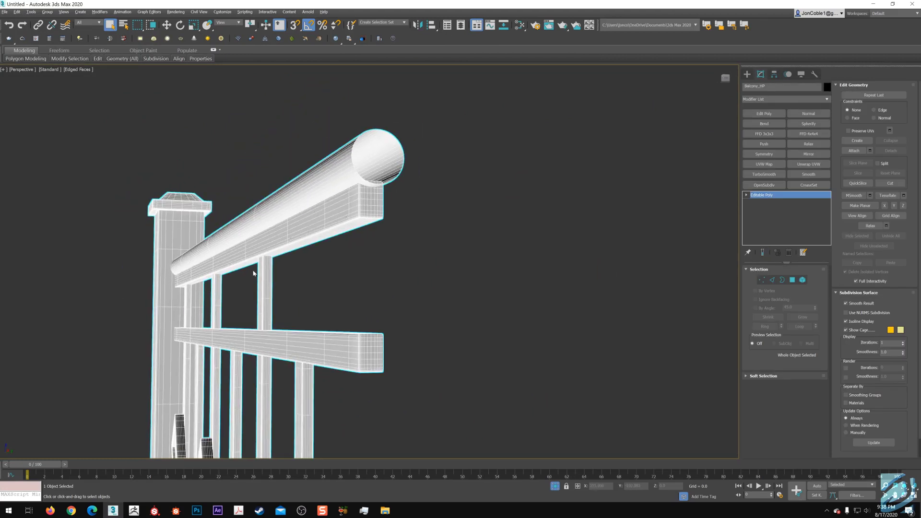
{"action": "scroll", "coordinate": [262, 261], "scroll_direction": "down", "scroll_amount": 6}
{"action": "middle_click_drag", "start_coordinate": [262, 260], "coordinate": [298, 309], "text": "alt"}
{"action": "scroll", "coordinate": [298, 309], "scroll_direction": "up", "scroll_amount": 3}
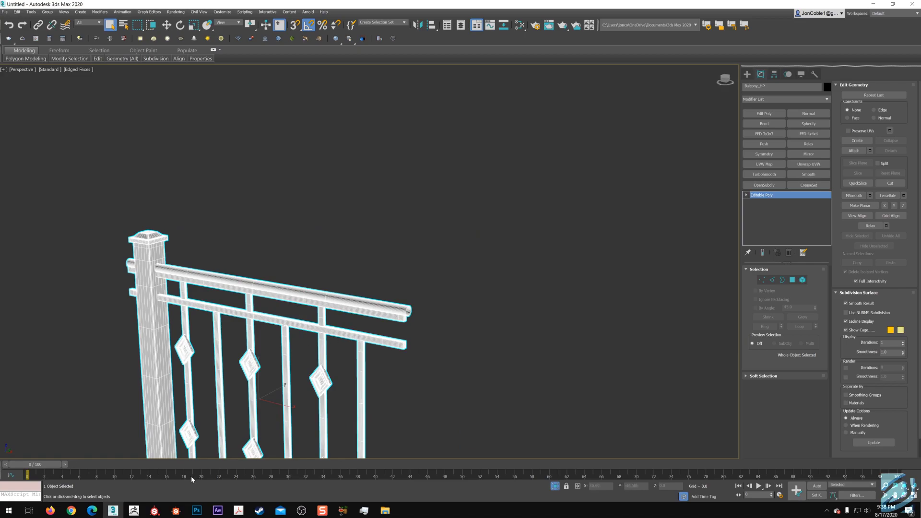
Step: Switch back to Substance Painter and compare the baked plane close up and from a distance
{"action": "left_click", "coordinate": [154, 510]}
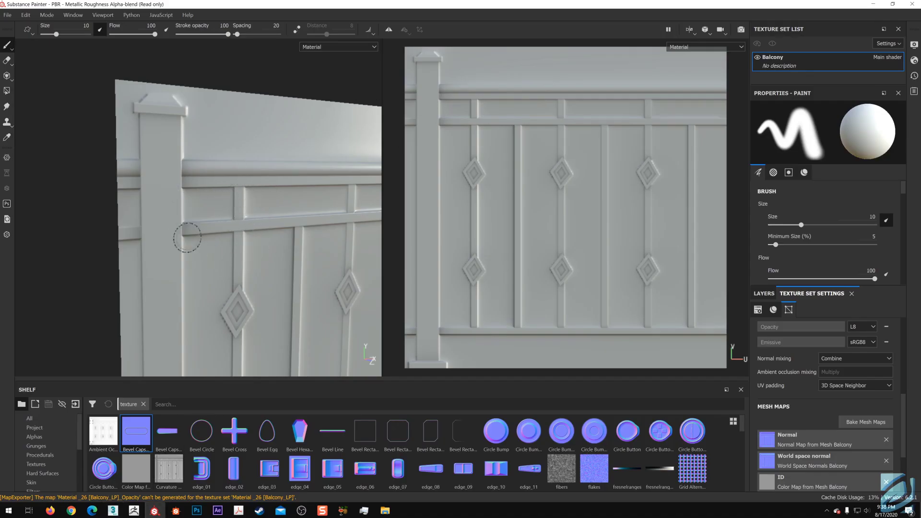
{"action": "scroll", "coordinate": [247, 206], "scroll_direction": "up", "scroll_amount": 3}
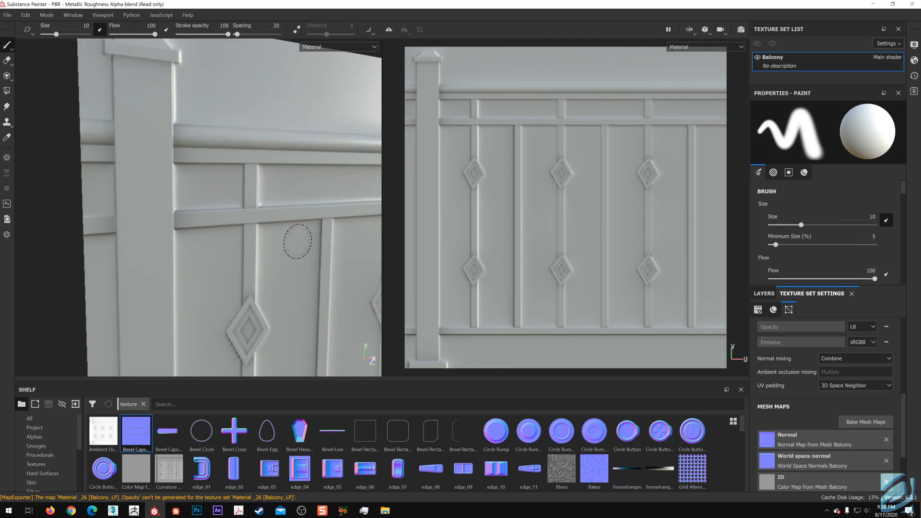
{"action": "scroll", "coordinate": [298, 242], "scroll_direction": "down", "scroll_amount": 4}
{"action": "middle_click_drag", "start_coordinate": [307, 240], "coordinate": [280, 240], "text": "alt"}
{"action": "key", "text": "f"}
{"action": "scroll", "coordinate": [296, 240], "scroll_direction": "up", "scroll_amount": 1}
{"action": "scroll", "coordinate": [296, 240], "scroll_direction": "down", "scroll_amount": 5}
{"action": "left_click_drag", "start_coordinate": [279, 240], "coordinate": [265, 245], "text": "alt"}
{"action": "middle_click_drag", "start_coordinate": [265, 245], "coordinate": [284, 246], "text": "alt"}
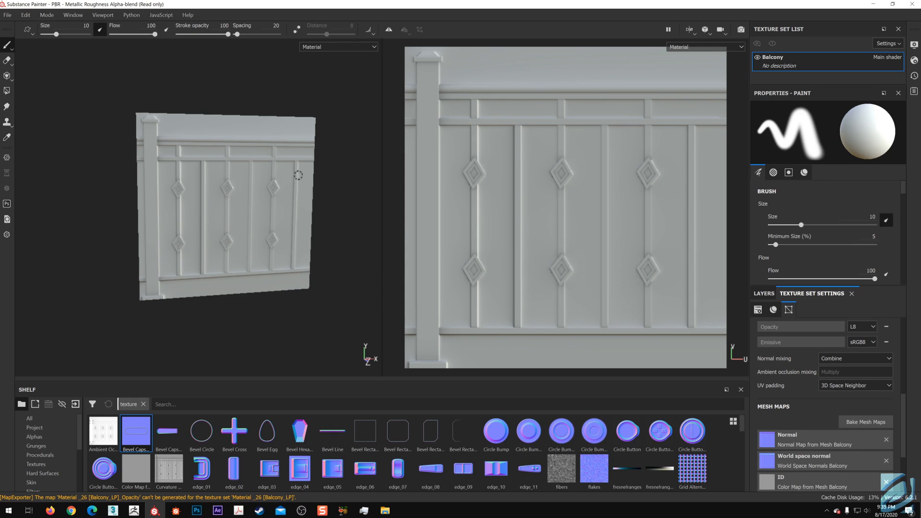
{"action": "middle_click_drag", "start_coordinate": [272, 173], "coordinate": [278, 172], "text": "alt"}
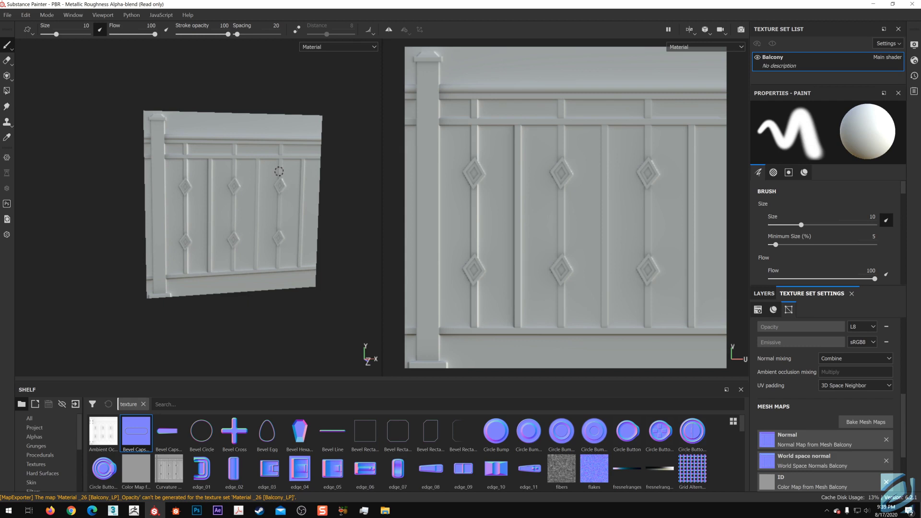
{"action": "middle_click_drag", "start_coordinate": [265, 239], "coordinate": [244, 229], "text": "alt"}
{"action": "mouse_move", "coordinate": [243, 229]}
{"action": "right_mouse_down", "text": "alt"}
{"action": "mouse_move", "coordinate": [257, 251]}
{"action": "mouse_move", "coordinate": [252, 243]}
{"action": "right_mouse_up", "text": "alt"}
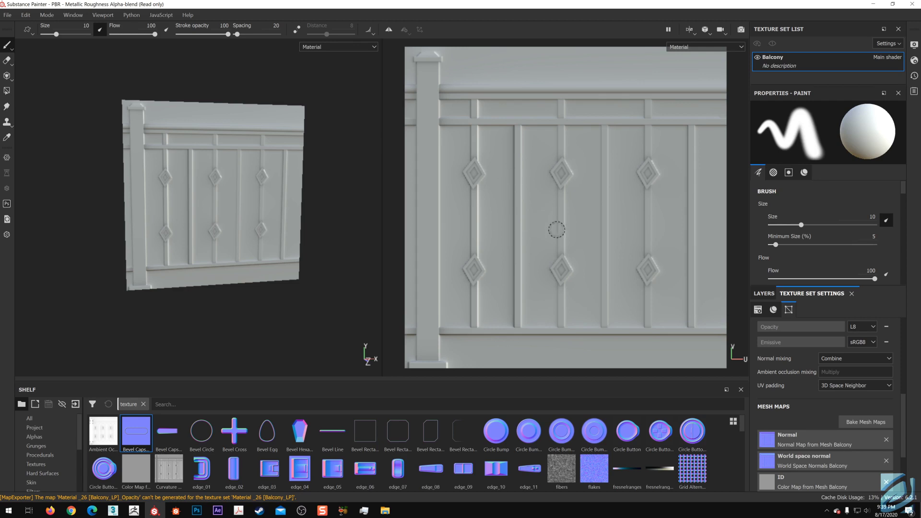
Step: Add the Balcony_Alpha image from the Desktop to the resources for import
{"action": "middle_click_drag", "start_coordinate": [214, 235], "coordinate": [233, 233], "text": "alt"}
{"action": "right_click_drag", "start_coordinate": [232, 234], "coordinate": [248, 240], "text": "alt"}
{"action": "left_click_drag", "start_coordinate": [248, 240], "coordinate": [286, 284], "text": "alt"}
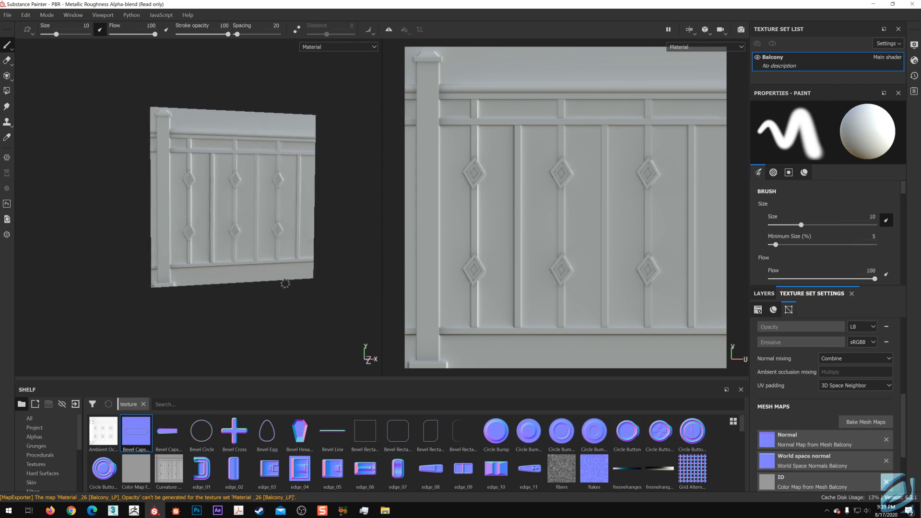
{"action": "left_click", "coordinate": [75, 404]}
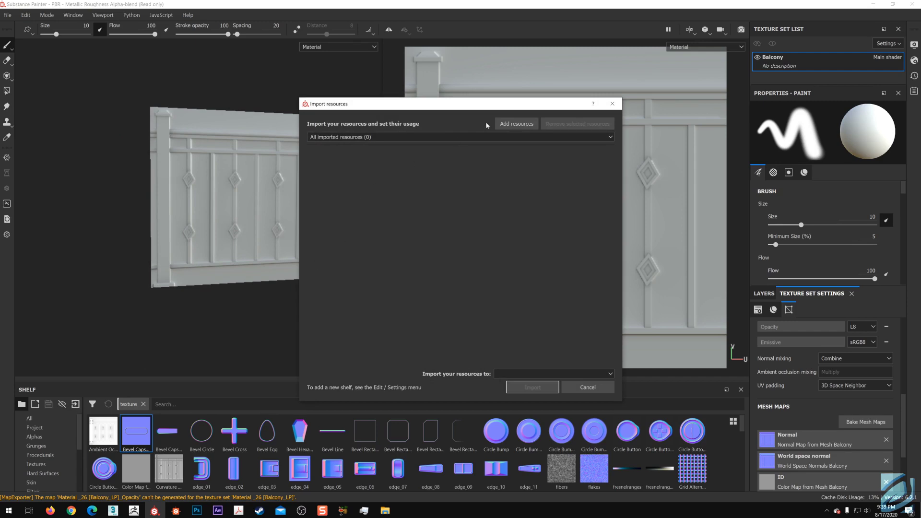
{"action": "left_click", "coordinate": [518, 123]}
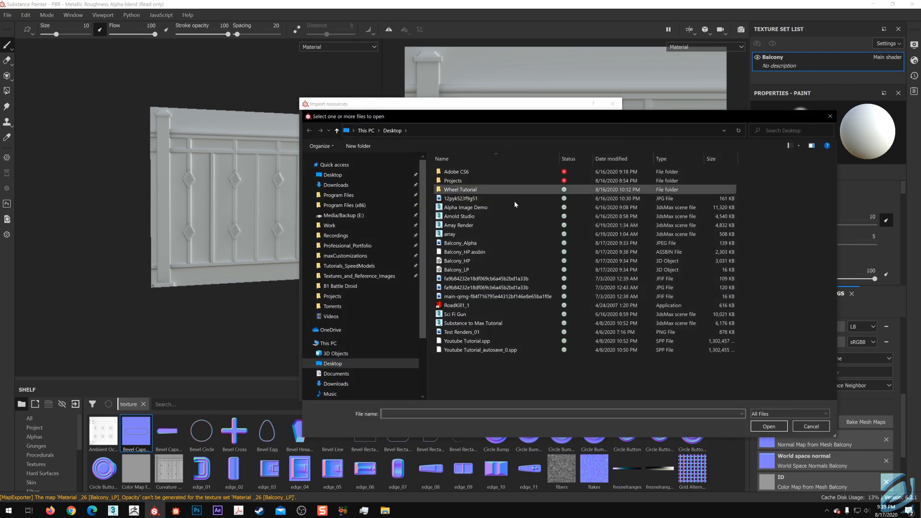
{"action": "left_click", "coordinate": [486, 244]}
{"action": "double_click", "coordinate": [486, 245]}
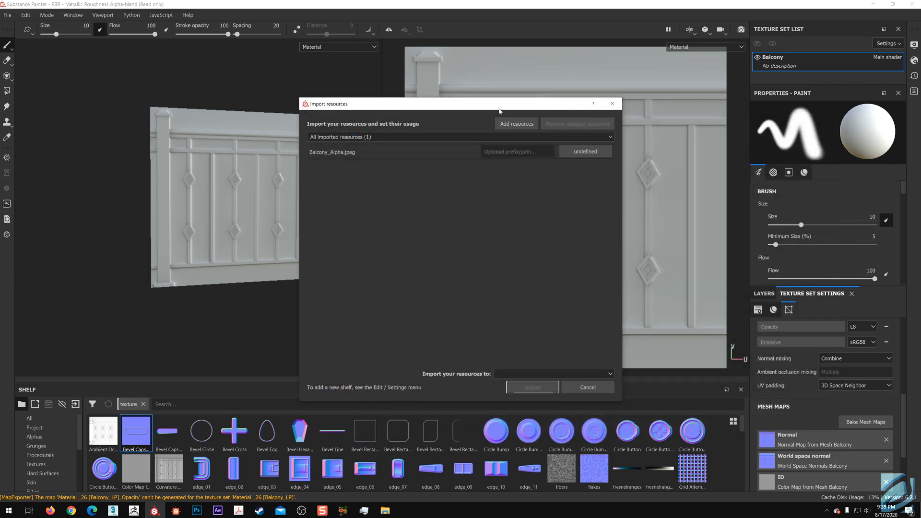
Step: Set Balcony_Alpha.jpeg's usage to texture and import it into the project 'PBR - Metallic Roughness Alpha-blend'
{"action": "left_click_drag", "start_coordinate": [499, 106], "coordinate": [384, 98]}
{"action": "left_click", "coordinate": [226, 146]}
{"action": "left_click", "coordinate": [471, 143]}
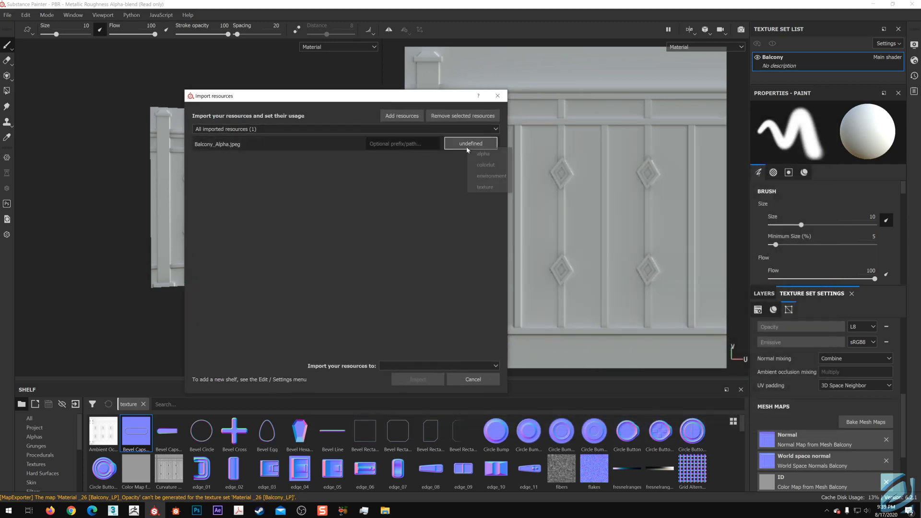
{"action": "left_click", "coordinate": [485, 188]}
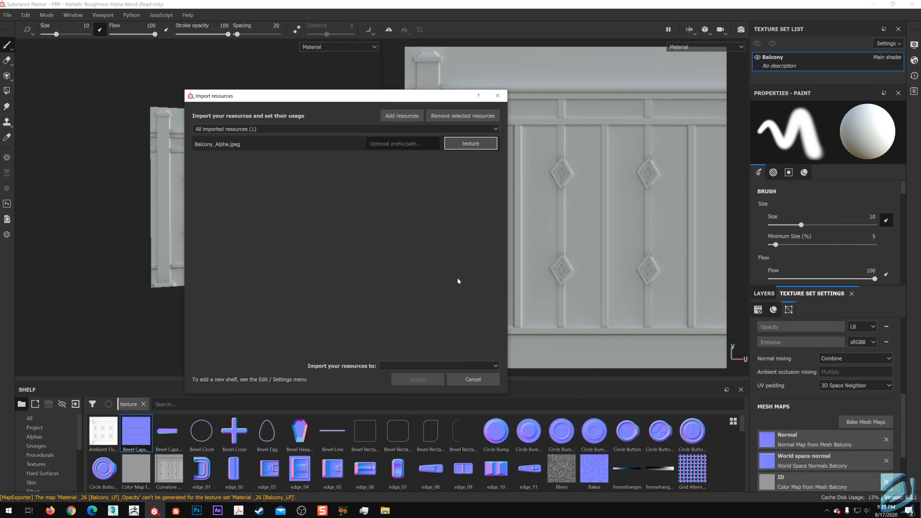
{"action": "left_click", "coordinate": [468, 366]}
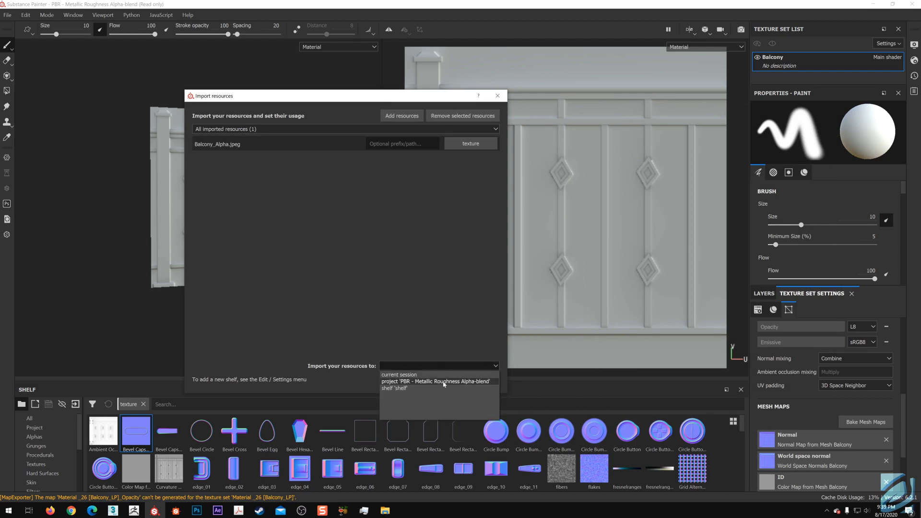
{"action": "left_click", "coordinate": [444, 384]}
{"action": "left_click", "coordinate": [415, 380]}
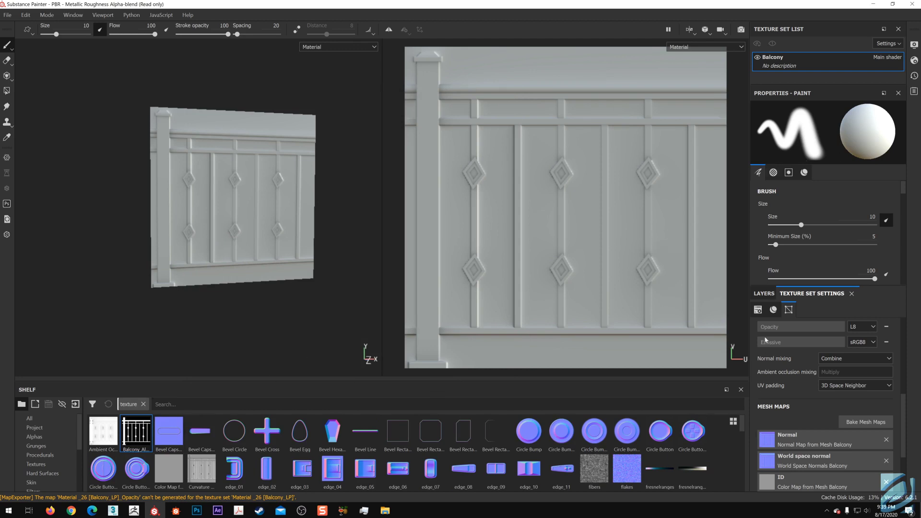
Step: Apply the Steel Painted material from the shelf to the Balcony texture set's layer stack
{"action": "left_click", "coordinate": [764, 293]}
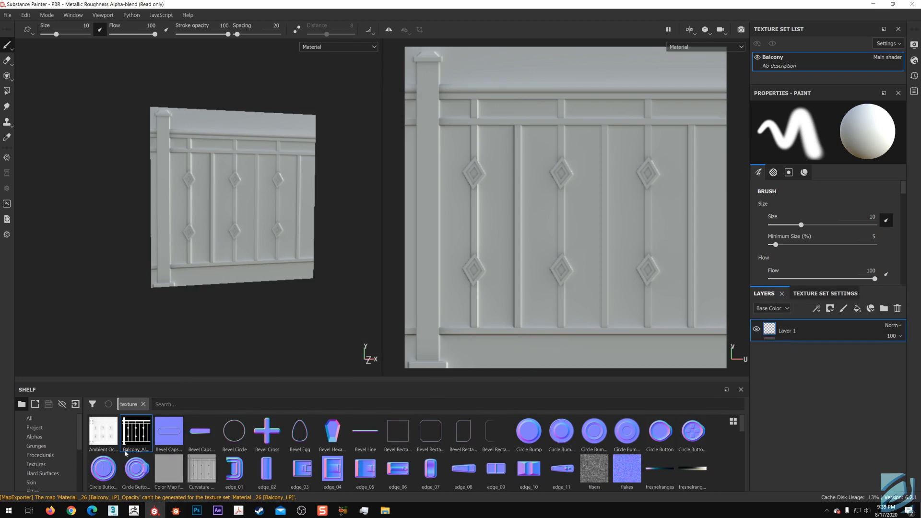
{"action": "scroll", "coordinate": [48, 451], "scroll_direction": "down", "scroll_amount": 3}
{"action": "left_click", "coordinate": [49, 447]}
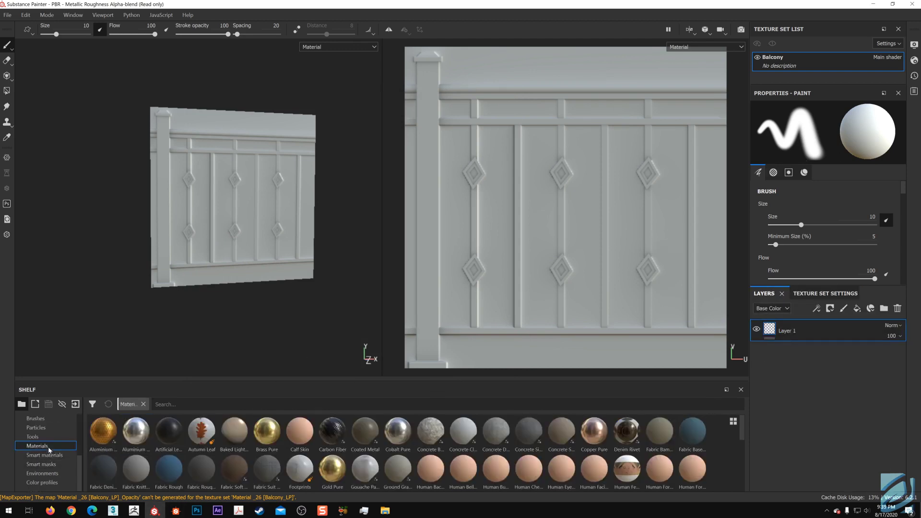
{"action": "scroll", "coordinate": [122, 452], "scroll_direction": "down", "scroll_amount": 5}
{"action": "mouse_move", "coordinate": [102, 474]}
{"action": "left_mouse_down"}
{"action": "mouse_move", "coordinate": [763, 420]}
{"action": "mouse_move", "coordinate": [834, 330]}
{"action": "left_mouse_up"}
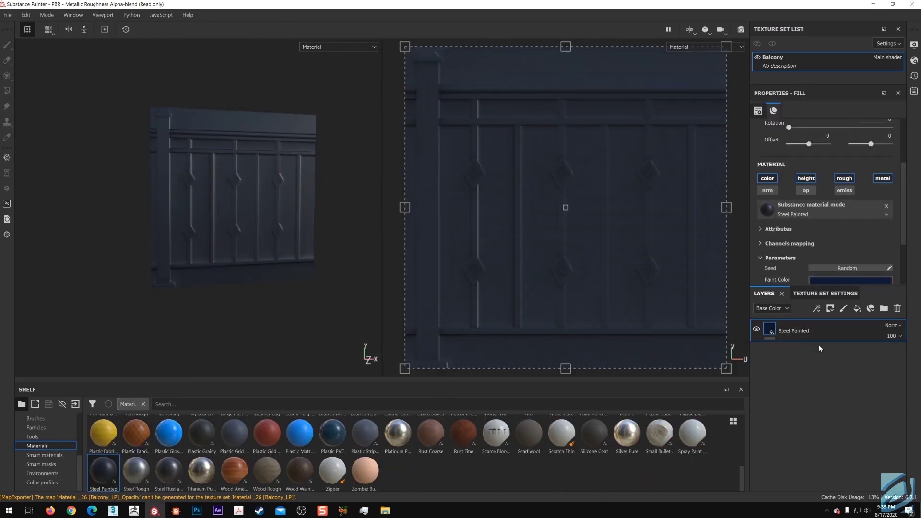
{"action": "left_click_drag", "start_coordinate": [185, 236], "coordinate": [243, 247], "text": "alt"}
{"action": "scroll", "coordinate": [216, 201], "scroll_direction": "up", "scroll_amount": 2}
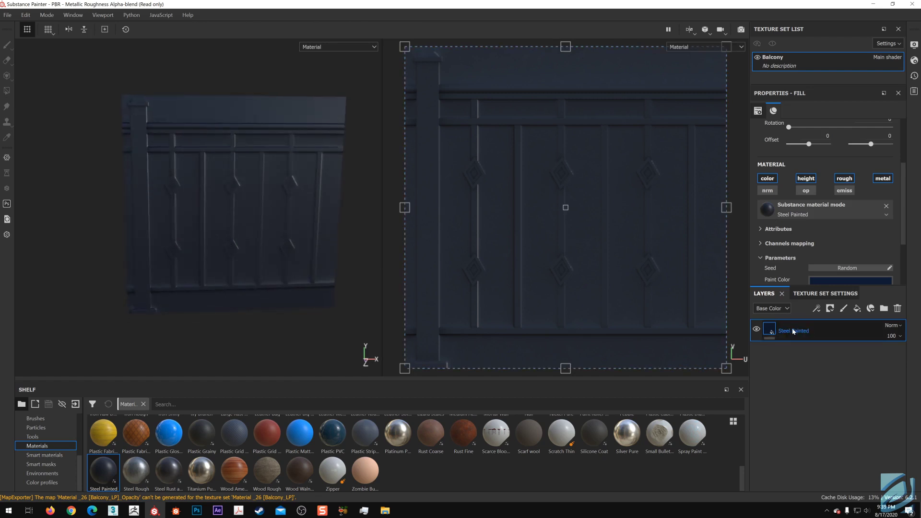
Step: Try masking the Steel Painted layer by color selection with the ID color picked from the plane, and delete that selection
{"action": "right_click", "coordinate": [825, 331]}
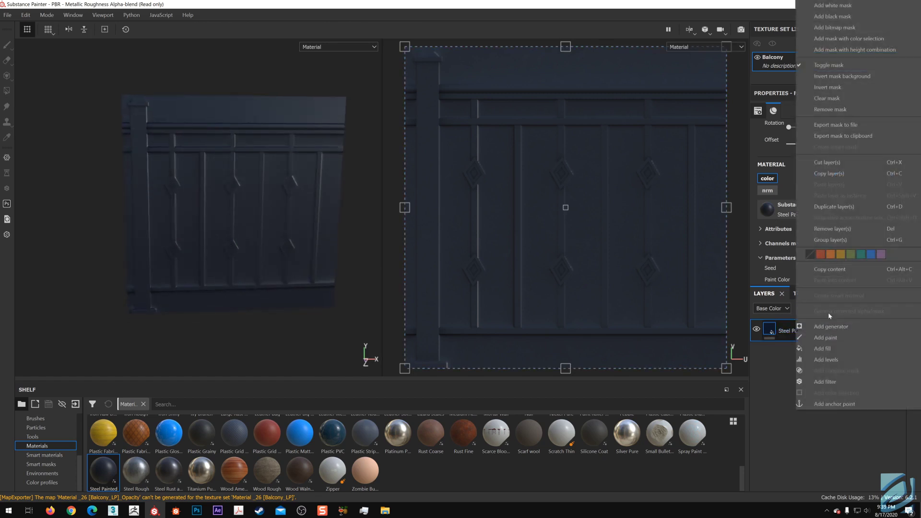
{"action": "left_click", "coordinate": [845, 38]}
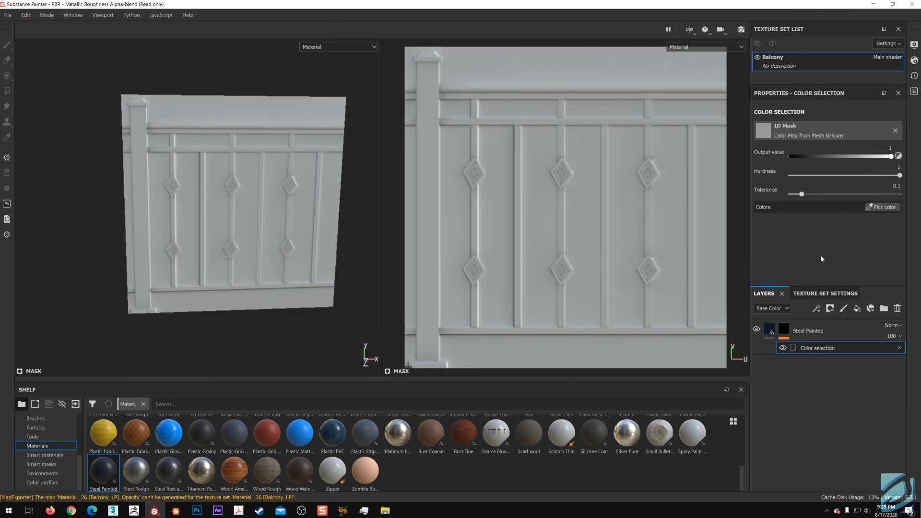
{"action": "left_click", "coordinate": [878, 208]}
{"action": "left_click", "coordinate": [233, 171]}
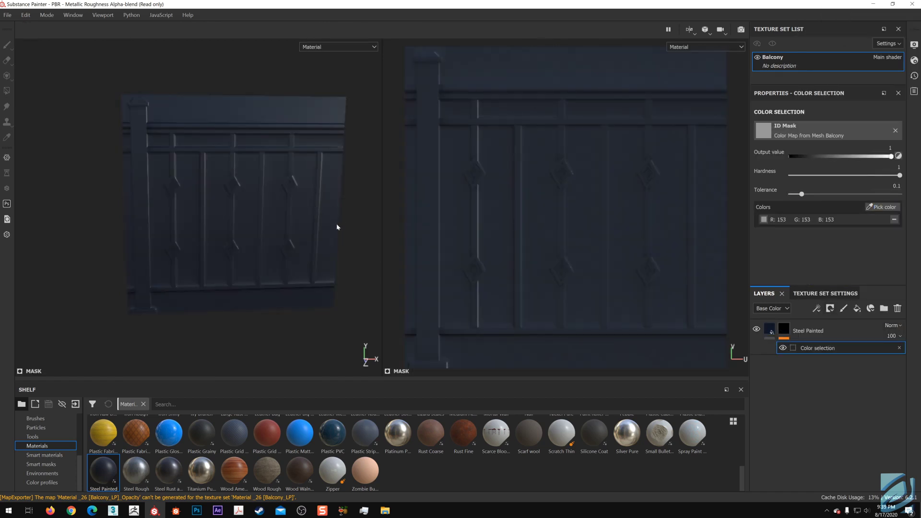
{"action": "left_click", "coordinate": [900, 349]}
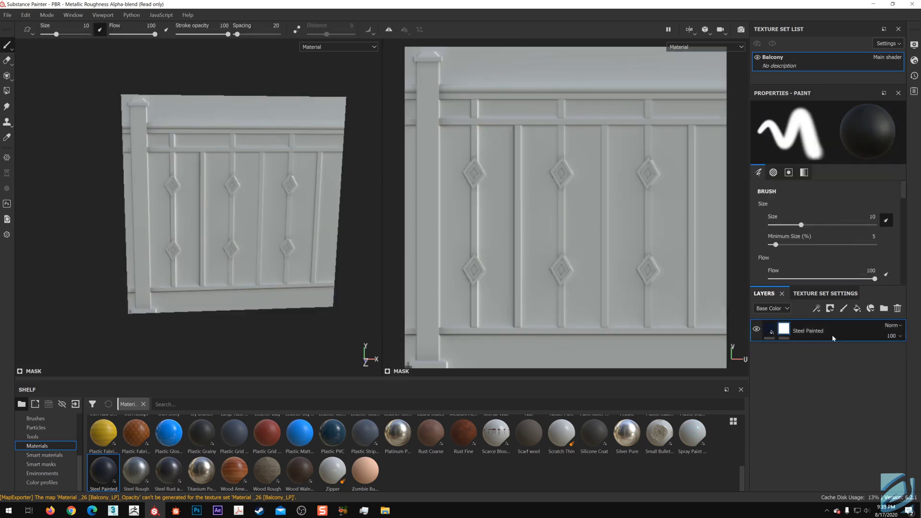
Step: Give the Steel Painted layer a black mask with a paint effect, try a stroke over the upper middle diamond, and undo it
{"action": "right_click", "coordinate": [789, 333]}
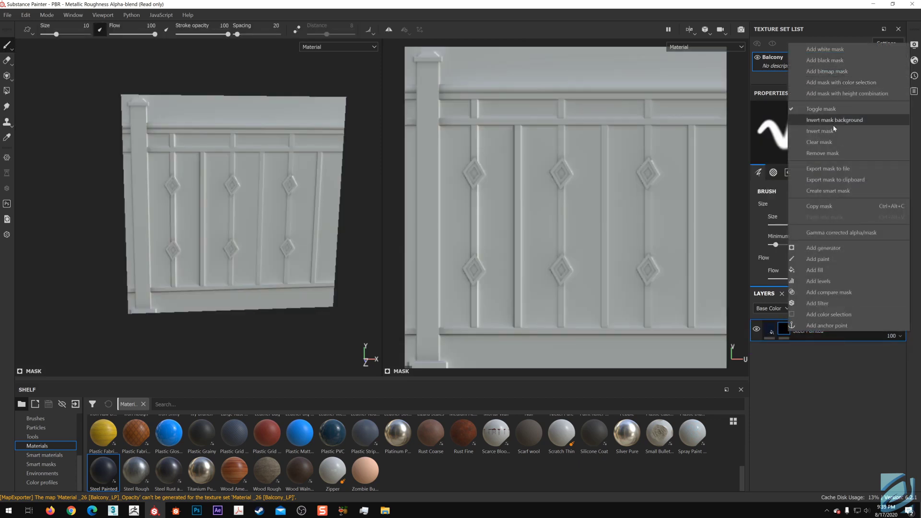
{"action": "left_click", "coordinate": [824, 61]}
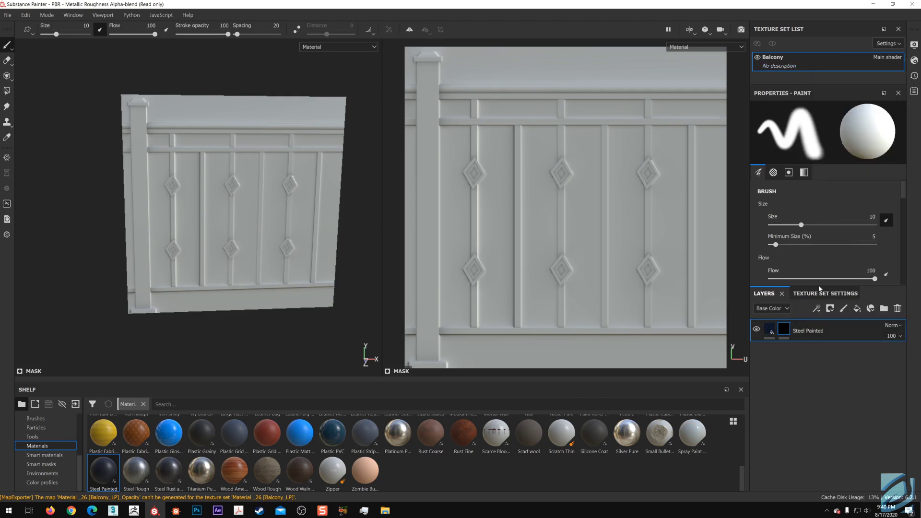
{"action": "right_click", "coordinate": [786, 329]}
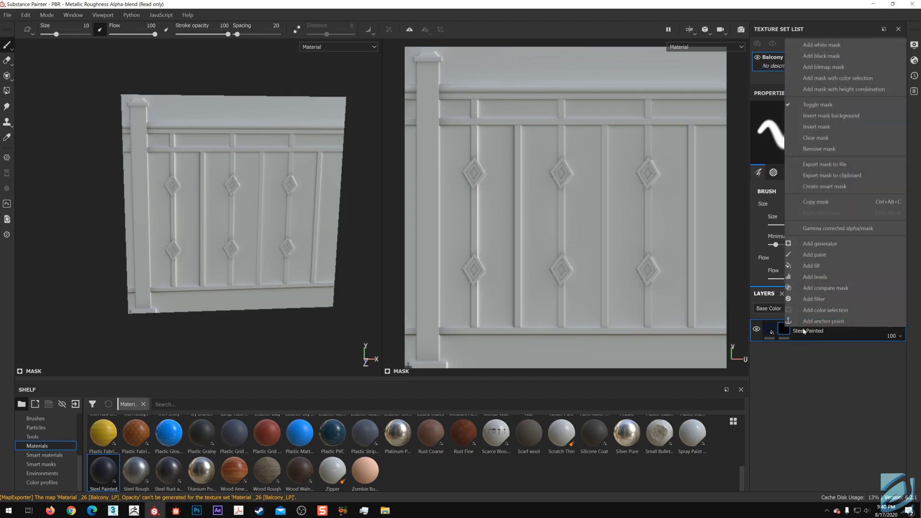
{"action": "left_click", "coordinate": [815, 255]}
{"action": "left_click_drag", "start_coordinate": [239, 179], "coordinate": [233, 185]}
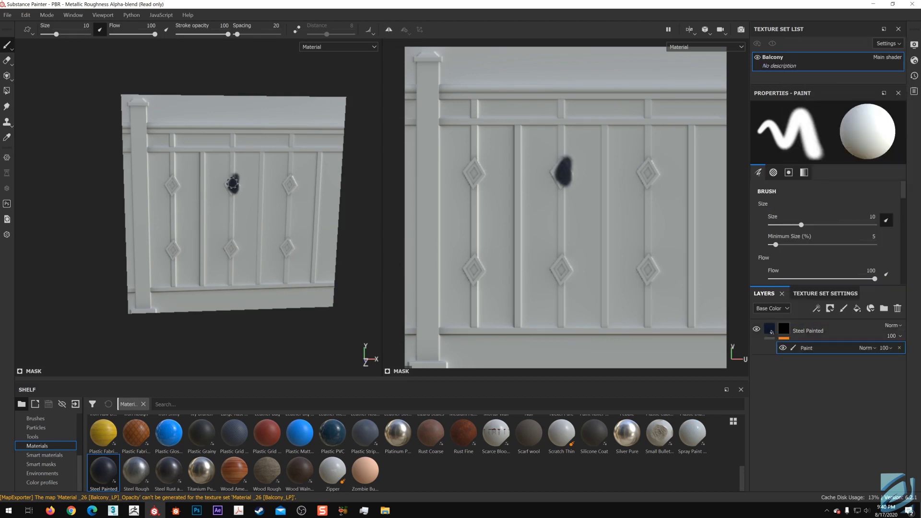
{"action": "middle_click_drag", "start_coordinate": [232, 185], "coordinate": [233, 204], "text": "alt"}
{"action": "right_click_drag", "start_coordinate": [233, 204], "coordinate": [270, 300], "text": "alt"}
{"action": "key", "text": "ctrl+z"}
Step: Reduce the brush size to 6.27 and paint the mask along part of the upper crossbar
{"action": "middle_click_drag", "start_coordinate": [565, 117], "coordinate": [550, 259], "text": "alt"}
{"action": "right_click_drag", "start_coordinate": [532, 192], "coordinate": [560, 253], "text": "alt"}
{"action": "middle_click_drag", "start_coordinate": [581, 336], "coordinate": [583, 249], "text": "alt"}
{"action": "right_click_drag", "start_coordinate": [585, 249], "coordinate": [580, 249], "text": "ctrl"}
{"action": "mouse_move", "coordinate": [562, 228]}
{"action": "left_mouse_down"}
{"action": "mouse_move", "coordinate": [629, 226]}
{"action": "mouse_move", "coordinate": [594, 226]}
{"action": "left_mouse_up"}
{"action": "right_click_drag", "start_coordinate": [593, 259], "coordinate": [581, 139], "text": "alt"}
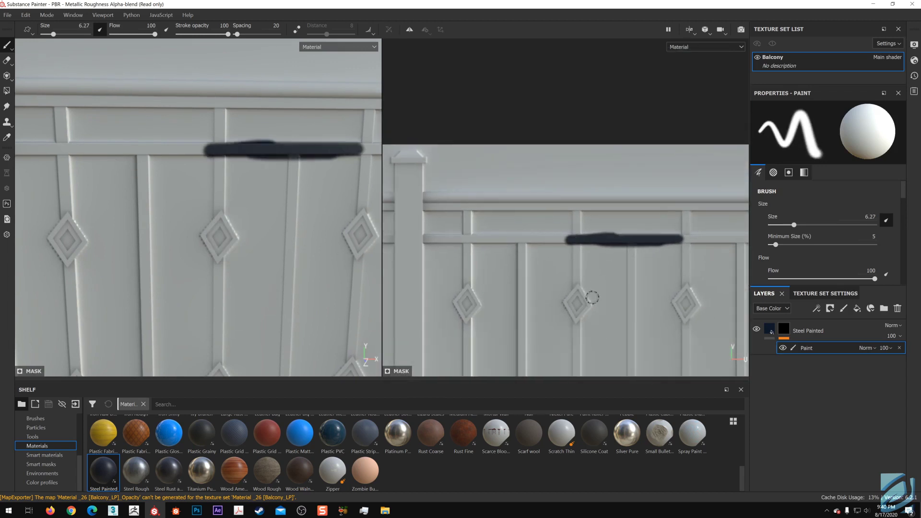
Step: Examine the painted crossbar stroke from a distance in both the UV and 3D views
{"action": "right_click_drag", "start_coordinate": [580, 268], "coordinate": [572, 168], "text": "alt"}
{"action": "middle_click_drag", "start_coordinate": [614, 300], "coordinate": [596, 210], "text": "alt"}
{"action": "right_click_drag", "start_coordinate": [597, 210], "coordinate": [583, 197], "text": "alt"}
{"action": "left_click_drag", "start_coordinate": [582, 197], "coordinate": [594, 236], "text": "alt"}
{"action": "middle_click_drag", "start_coordinate": [594, 236], "coordinate": [599, 232], "text": "alt"}
{"action": "right_click_drag", "start_coordinate": [598, 239], "coordinate": [580, 169], "text": "alt"}
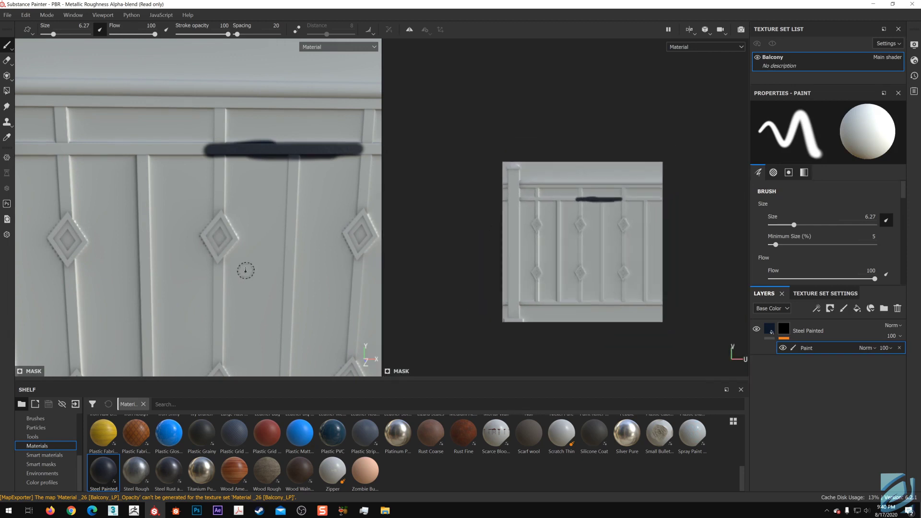
{"action": "right_click_drag", "start_coordinate": [247, 272], "coordinate": [212, 190], "text": "alt"}
{"action": "middle_click_drag", "start_coordinate": [238, 283], "coordinate": [208, 219], "text": "alt"}
{"action": "right_click_drag", "start_coordinate": [208, 219], "coordinate": [196, 185], "text": "alt"}
{"action": "left_click_drag", "start_coordinate": [196, 185], "coordinate": [206, 181], "text": "alt"}
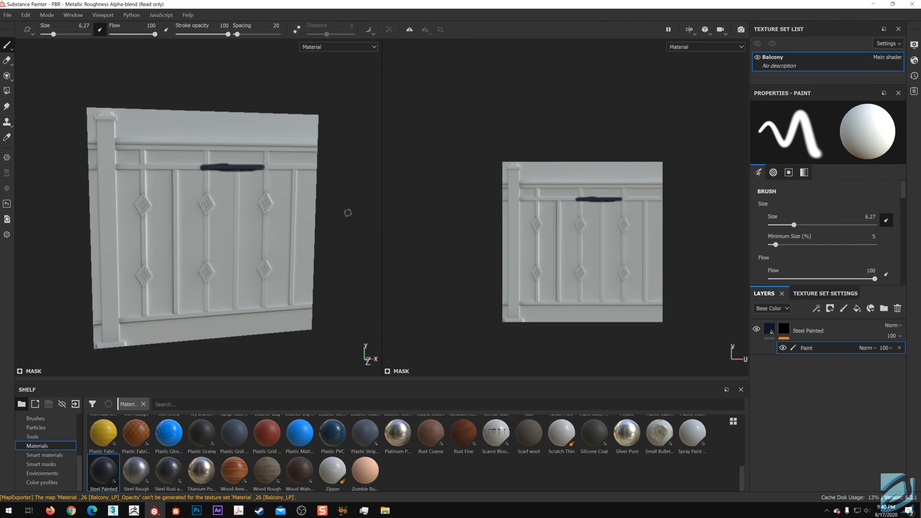
{"action": "mouse_move", "coordinate": [112, 511]}
{"action": "left_click", "coordinate": [7, 77]}
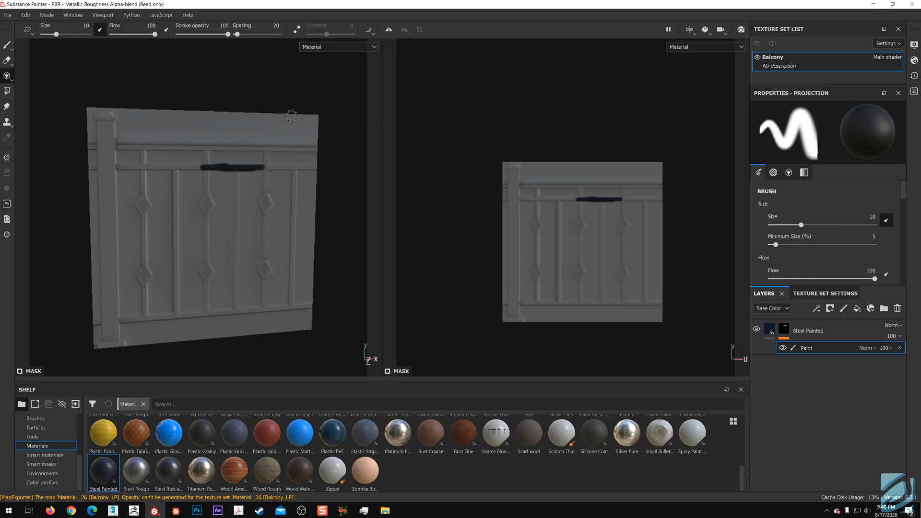
{"action": "right_click", "coordinate": [233, 76]}
{"action": "left_click", "coordinate": [7, 45]}
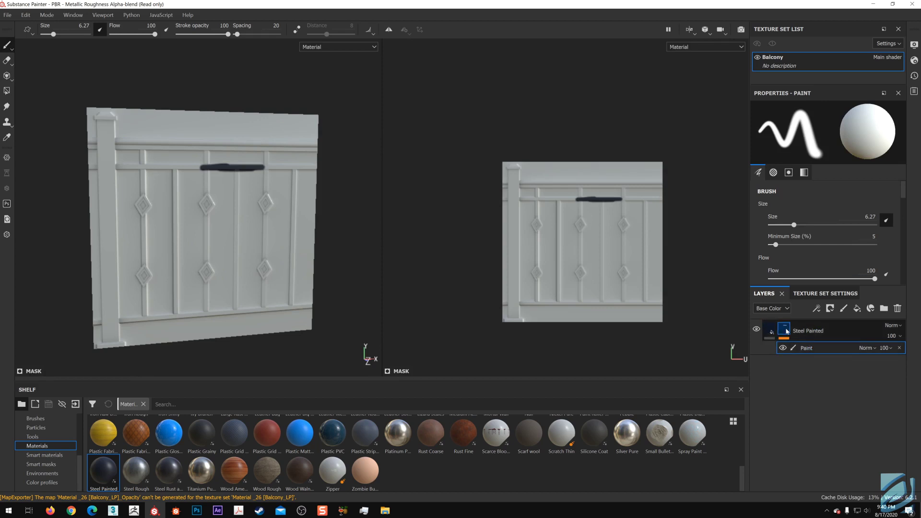
Step: Delete the paint effect from the Steel Painted layer's mask and add Balcony_Alpha as its bitmap mask
{"action": "left_click", "coordinate": [901, 348]}
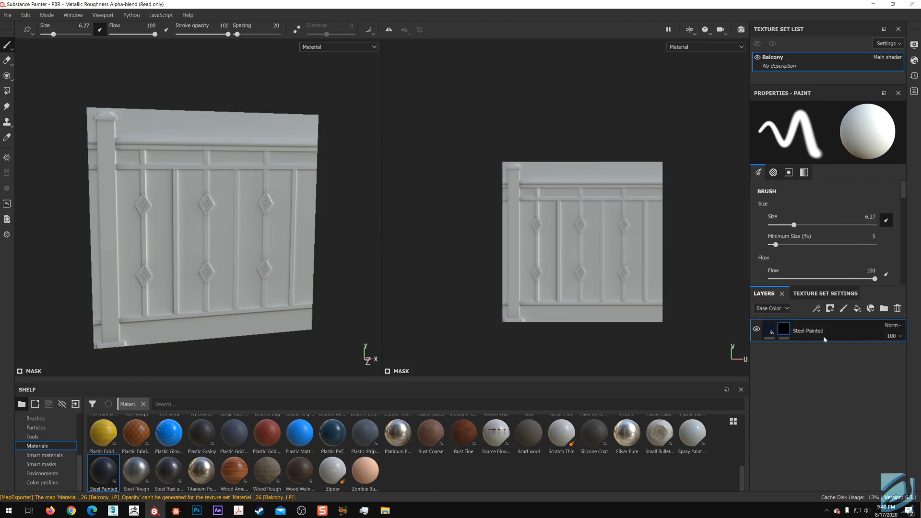
{"action": "right_click", "coordinate": [786, 329]}
{"action": "left_click", "coordinate": [826, 69]}
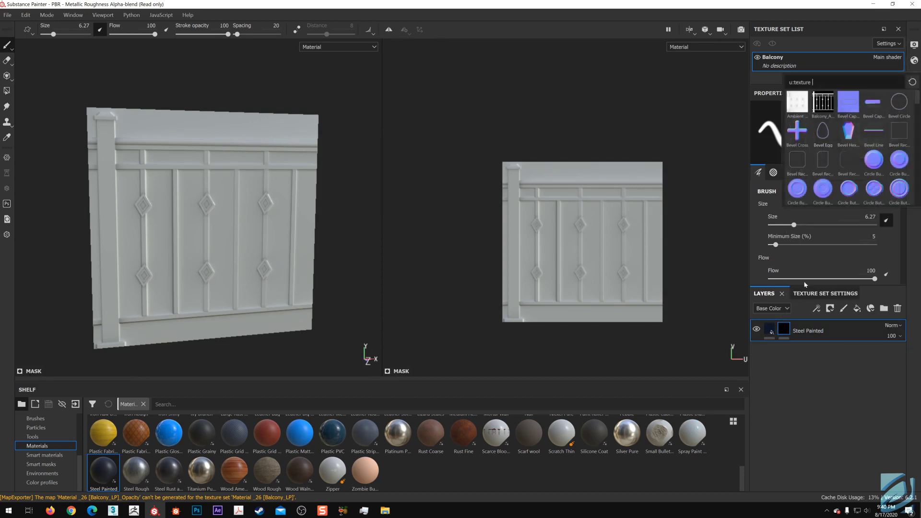
{"action": "right_click", "coordinate": [786, 329]}
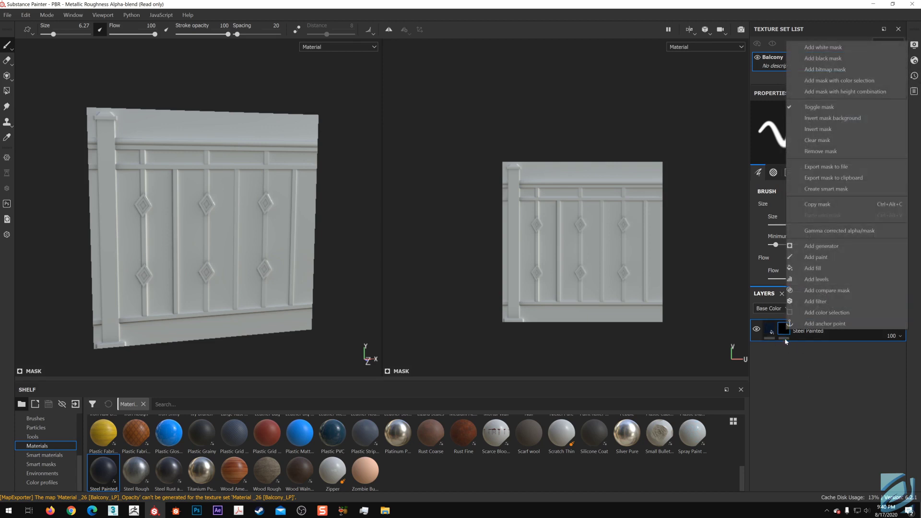
{"action": "left_click", "coordinate": [824, 70]}
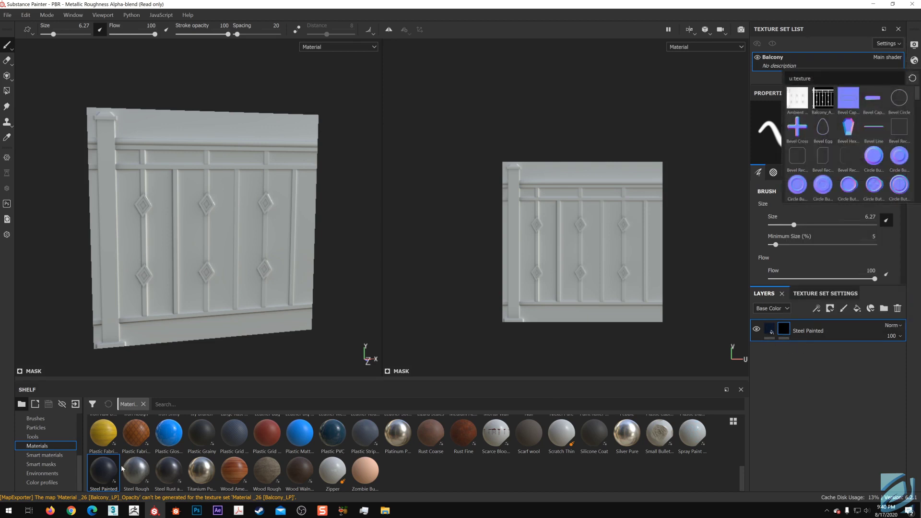
{"action": "left_click", "coordinate": [79, 460]}
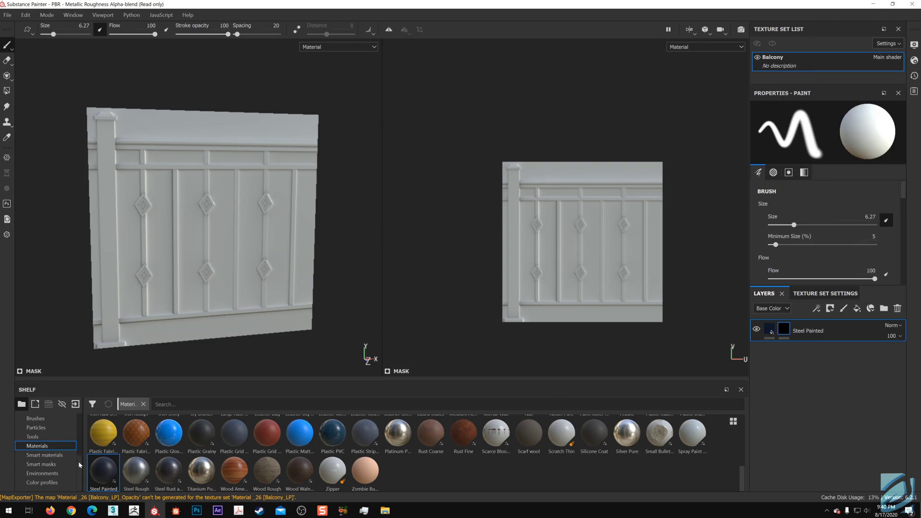
{"action": "left_click_drag", "start_coordinate": [79, 462], "coordinate": [79, 436]}
{"action": "right_click", "coordinate": [785, 329]}
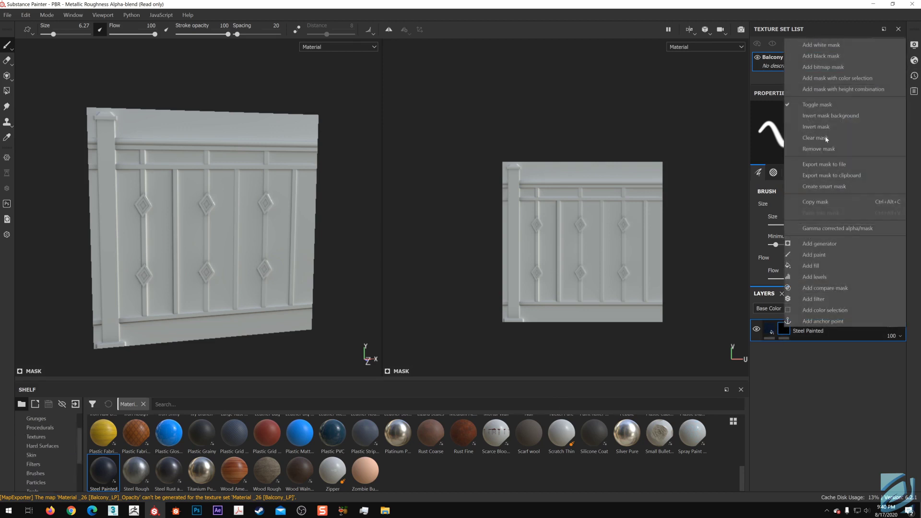
{"action": "left_click", "coordinate": [825, 77]}
{"action": "left_click", "coordinate": [823, 99]}
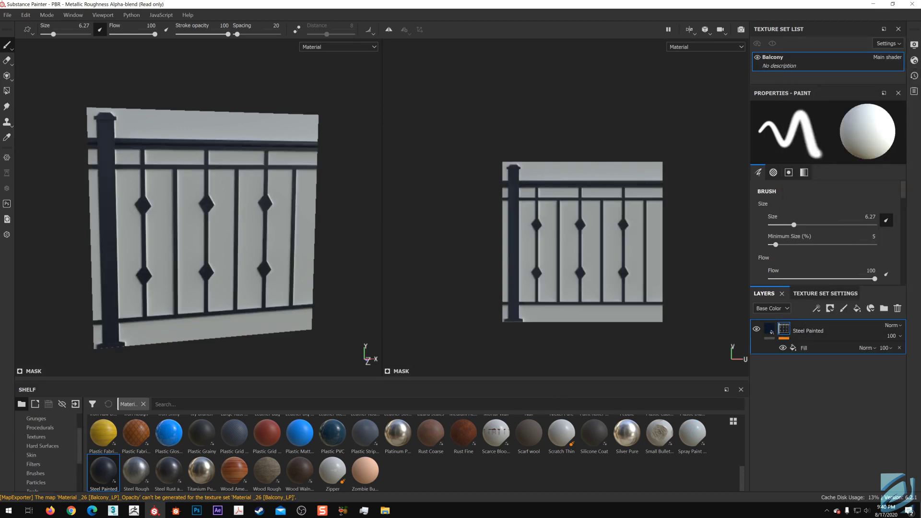
Step: Examine the masked Steel Painted railing on the plane from a slightly different angle and distance
{"action": "middle_click_drag", "start_coordinate": [200, 325], "coordinate": [188, 280], "text": "alt"}
{"action": "scroll", "coordinate": [190, 280], "scroll_direction": "down", "scroll_amount": 1}
{"action": "left_click_drag", "start_coordinate": [193, 278], "coordinate": [217, 265], "text": "alt"}
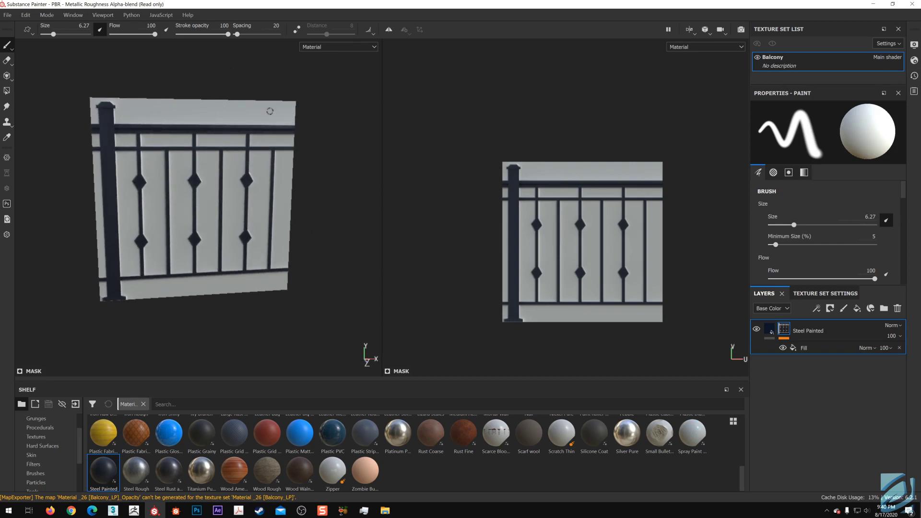
{"action": "middle_click_drag", "start_coordinate": [237, 287], "coordinate": [262, 299], "text": "alt"}
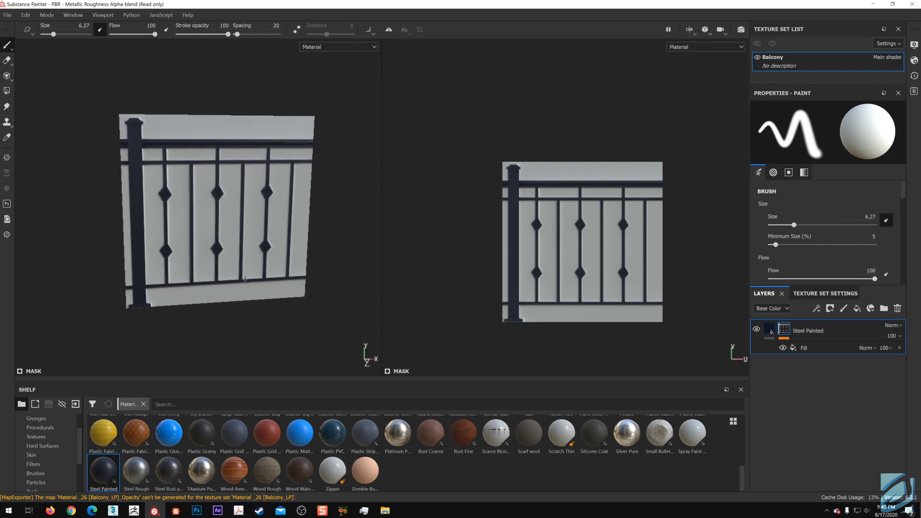
{"action": "right_click_drag", "start_coordinate": [262, 300], "coordinate": [244, 276], "text": "alt"}
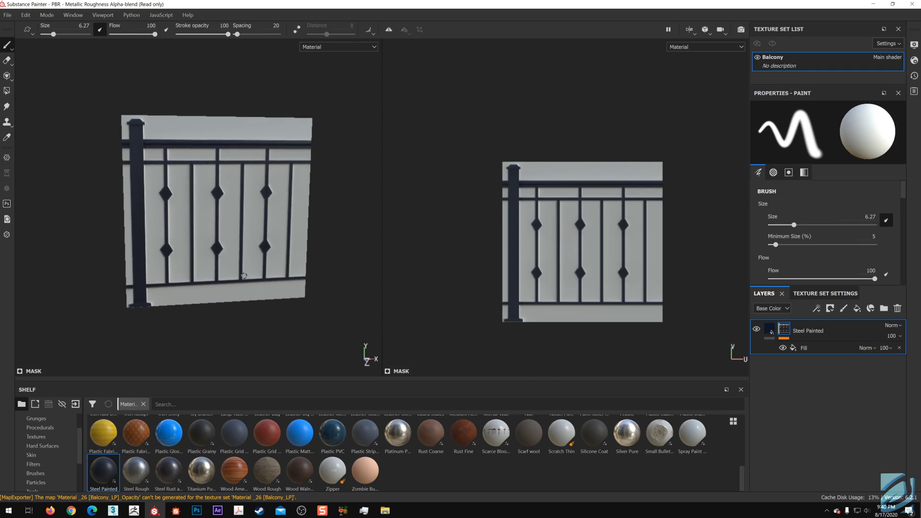
Step: Remove the mask from the Steel Painted layer and add a new fill layer above it
{"action": "right_click", "coordinate": [787, 331]}
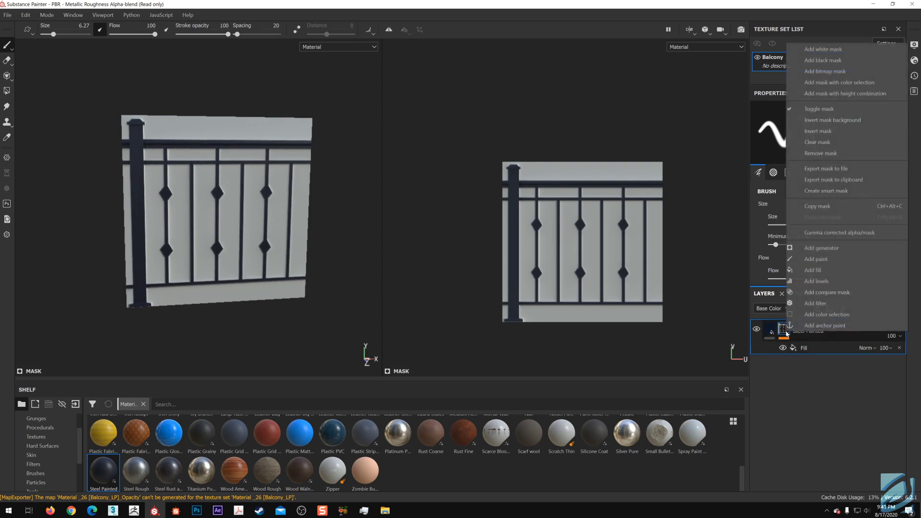
{"action": "left_click", "coordinate": [820, 153]}
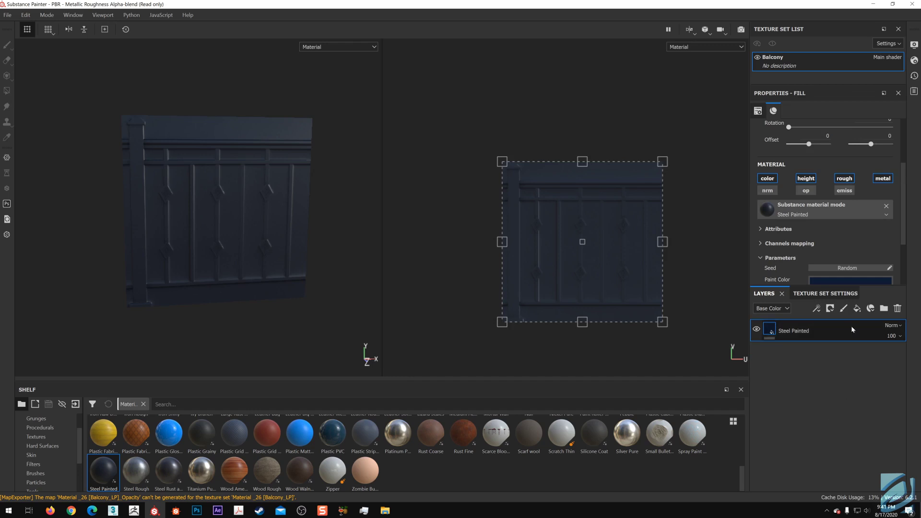
{"action": "left_click", "coordinate": [857, 308]}
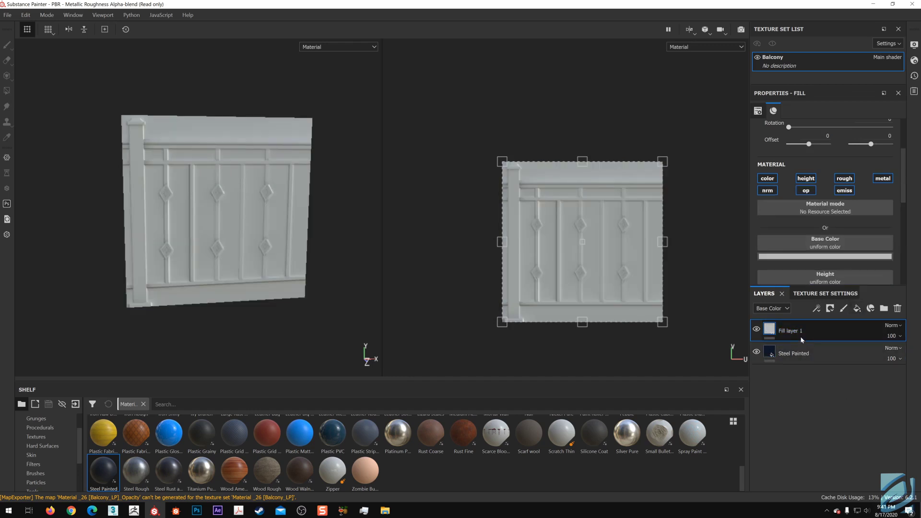
Step: Turn off the color, height, rough, metal, nrm and emiss channels of the new fill layer, leaving only opacity enabled
{"action": "left_click", "coordinate": [766, 179]}
{"action": "left_click", "coordinate": [806, 179]}
{"action": "left_click", "coordinate": [845, 178]}
{"action": "left_click", "coordinate": [883, 178]}
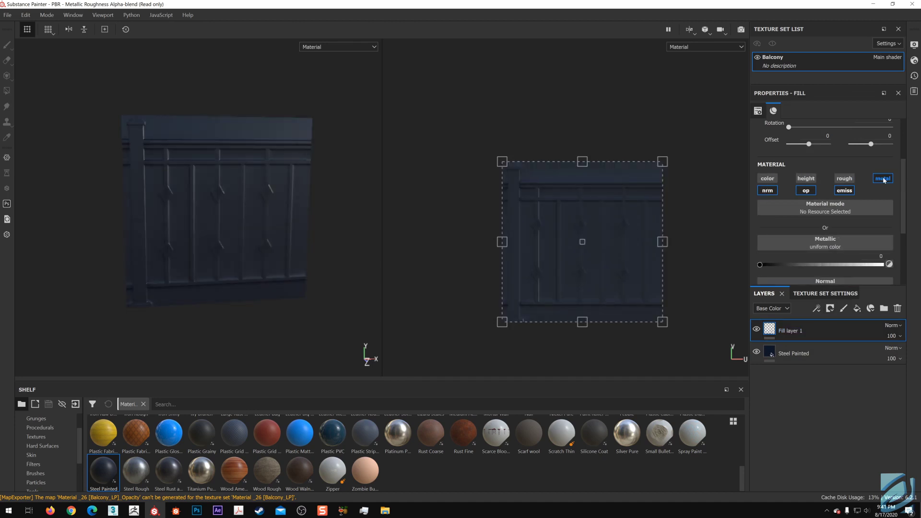
{"action": "left_click", "coordinate": [845, 190]}
{"action": "left_click", "coordinate": [768, 190]}
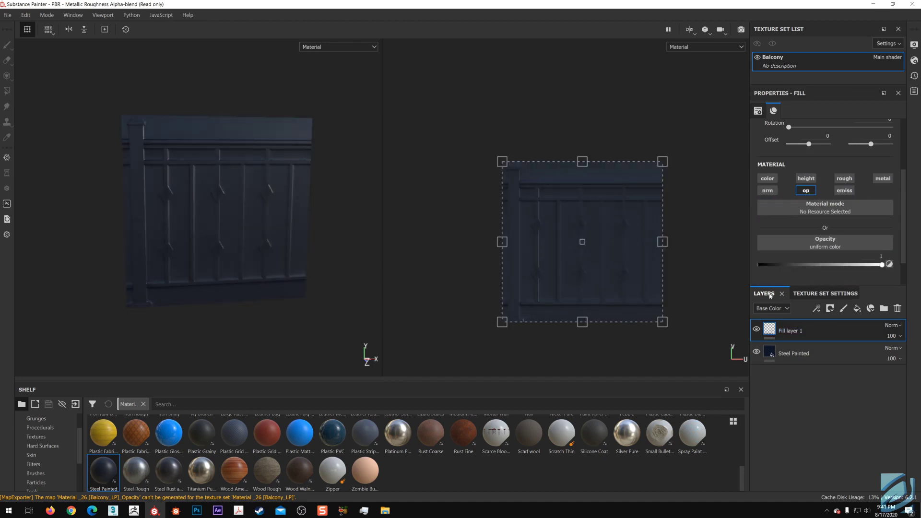
Step: Assign the Balcony_Alpha texture to the fill layer's opacity channel and check the cut-out railing from several angles
{"action": "scroll", "coordinate": [67, 437], "scroll_direction": "up", "scroll_amount": 1}
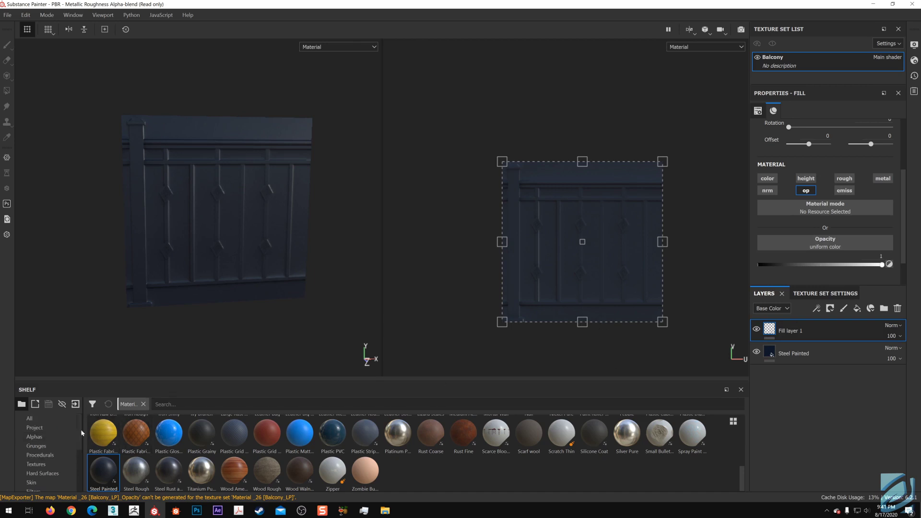
{"action": "left_click", "coordinate": [37, 464]}
{"action": "left_click_drag", "start_coordinate": [136, 432], "coordinate": [810, 246]}
{"action": "left_click_drag", "start_coordinate": [169, 258], "coordinate": [249, 255], "text": "alt"}
{"action": "right_click_drag", "start_coordinate": [249, 255], "coordinate": [253, 261], "text": "alt"}
{"action": "left_click_drag", "start_coordinate": [253, 261], "coordinate": [132, 263], "text": "alt"}
{"action": "right_click_drag", "start_coordinate": [246, 260], "coordinate": [252, 282], "text": "alt"}
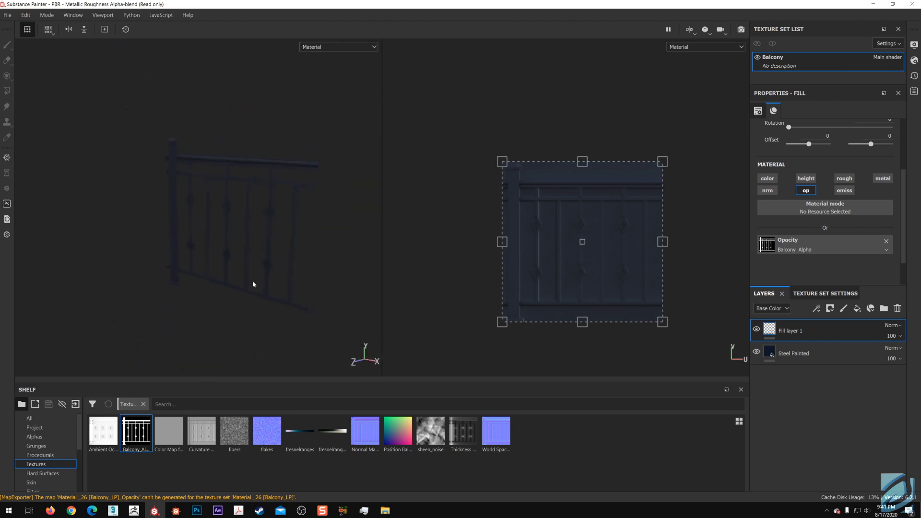
{"action": "left_click_drag", "start_coordinate": [253, 282], "coordinate": [313, 257], "text": "alt"}
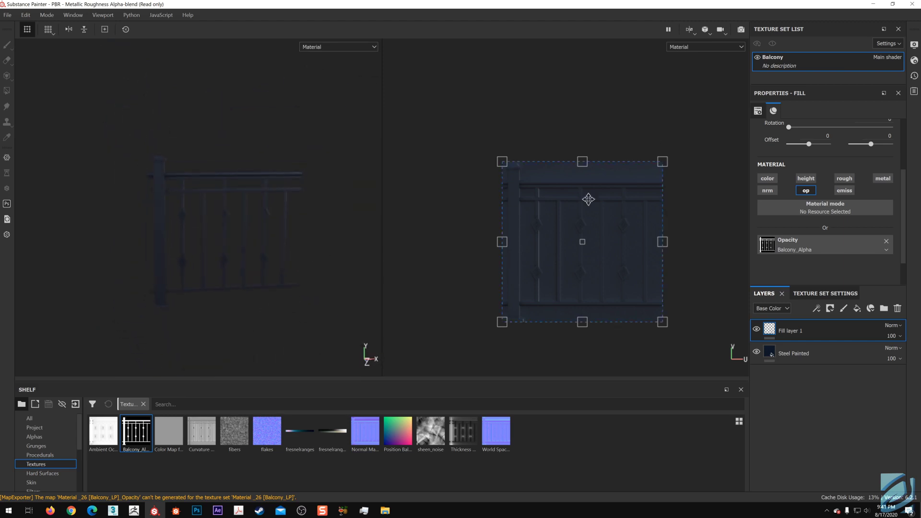
Step: Start an Iray render of the railing and set its environment map to Corsica Beach
{"action": "left_click", "coordinate": [743, 30]}
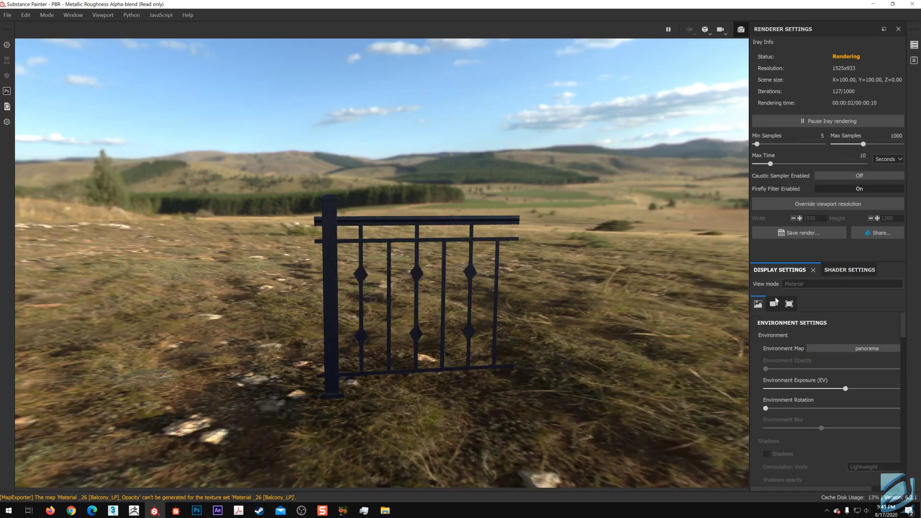
{"action": "left_click", "coordinate": [851, 349]}
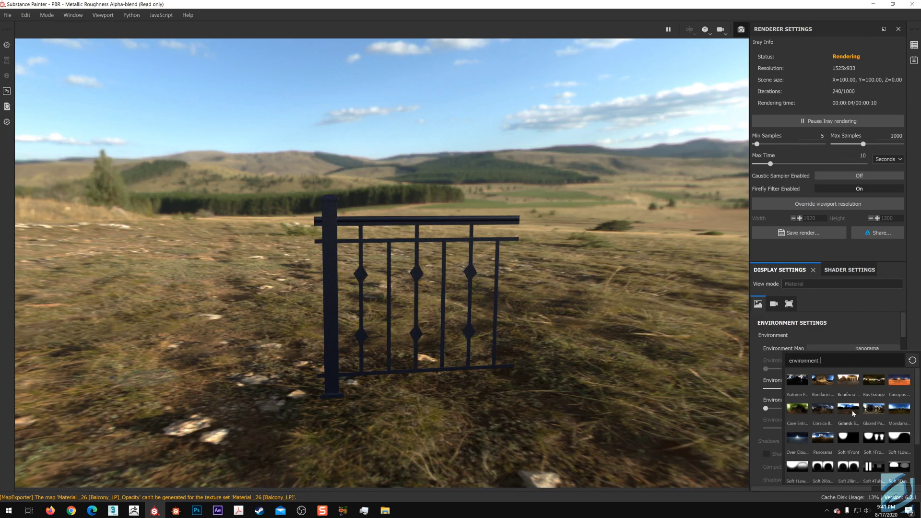
{"action": "mouse_move", "coordinate": [853, 411]}
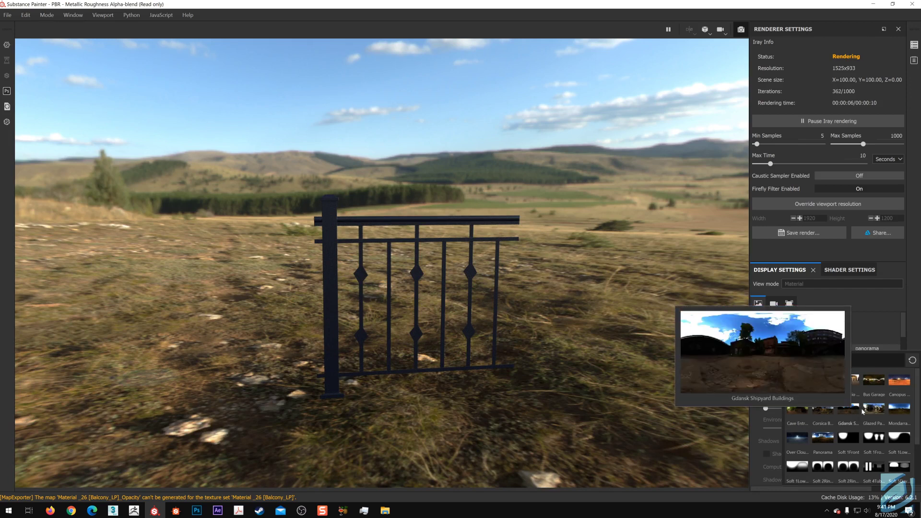
{"action": "mouse_move", "coordinate": [890, 413]}
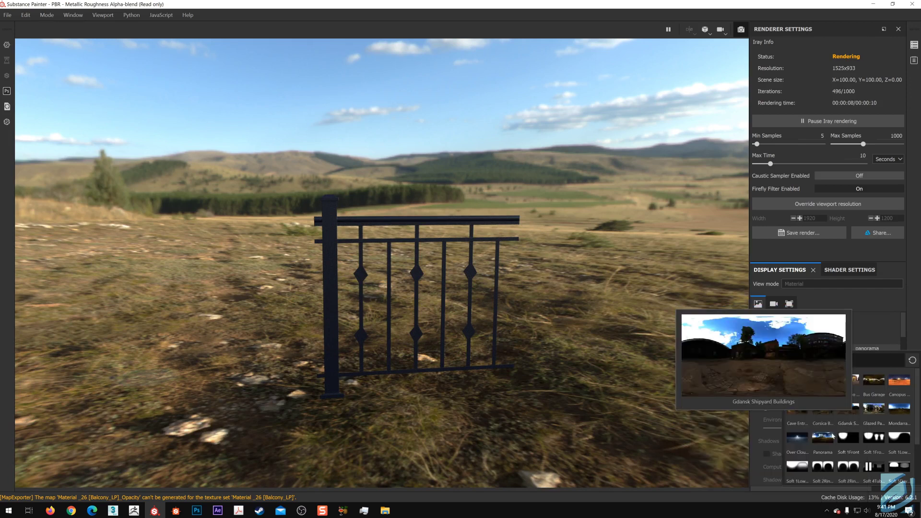
{"action": "mouse_move", "coordinate": [828, 441]}
{"action": "mouse_move", "coordinate": [792, 438]}
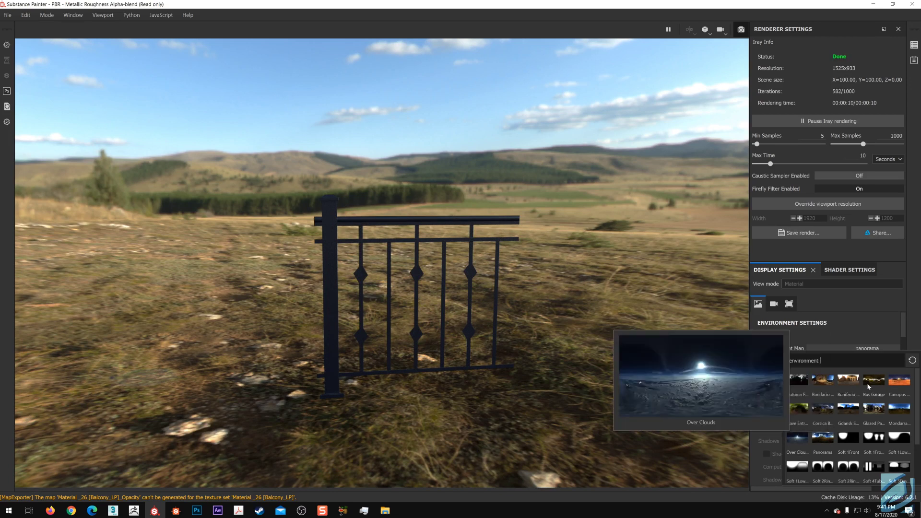
{"action": "mouse_move", "coordinate": [856, 384]}
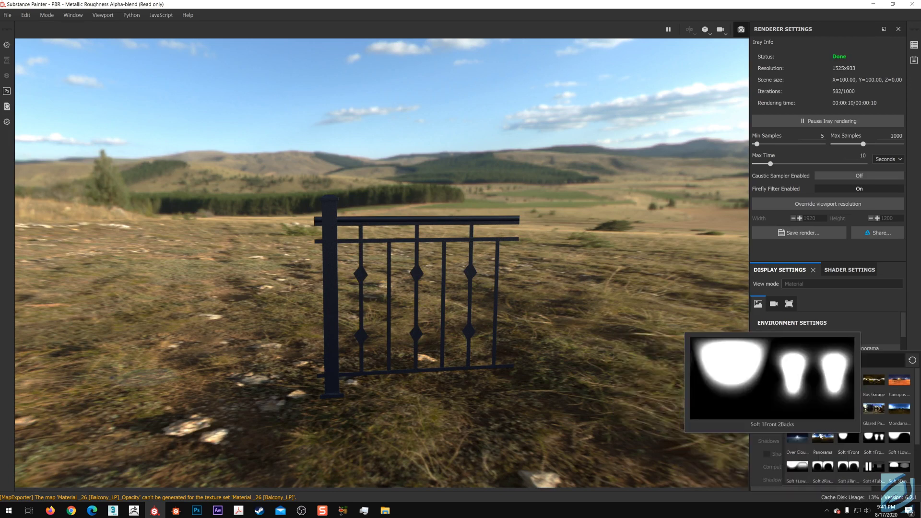
{"action": "mouse_move", "coordinate": [804, 417]}
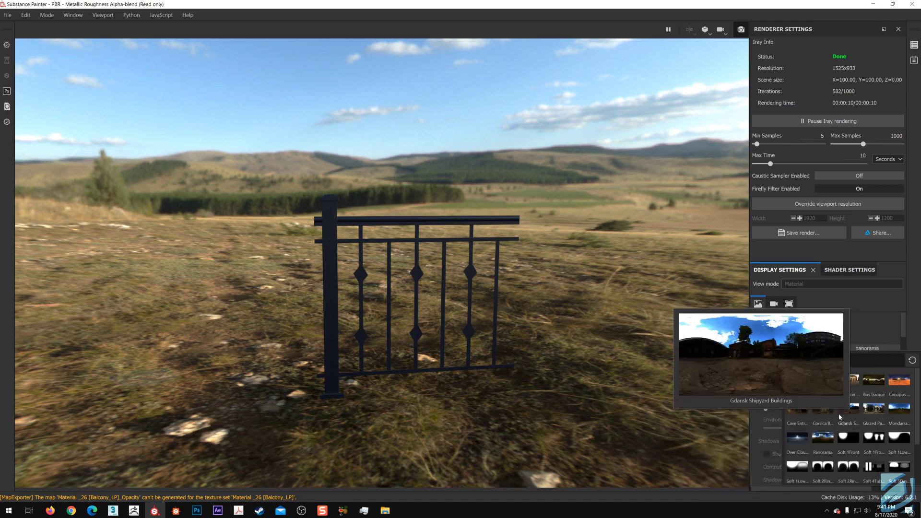
{"action": "left_click", "coordinate": [825, 414]}
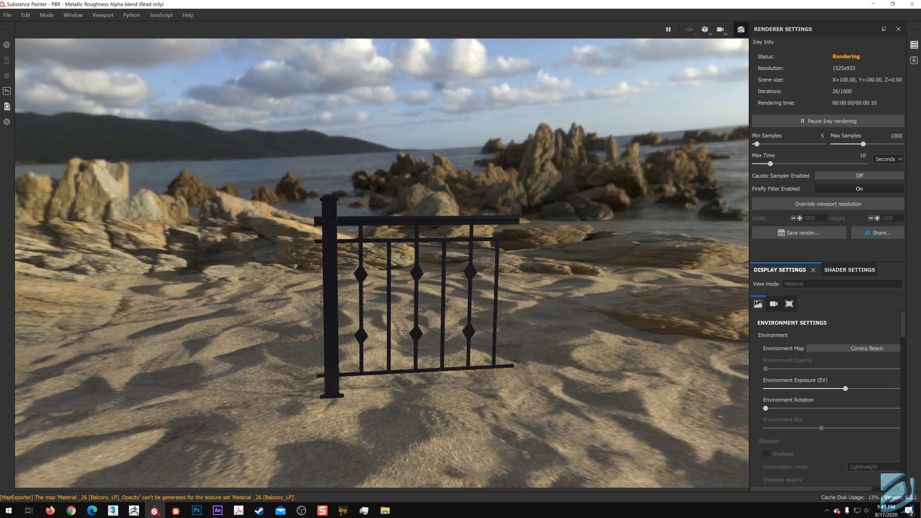
Step: Reframe the railing in the render and rotate the environment so the large beach rock sits behind it
{"action": "middle_click_drag", "start_coordinate": [404, 331], "coordinate": [370, 322], "text": "alt"}
{"action": "right_click_drag", "start_coordinate": [370, 322], "coordinate": [416, 335], "text": "alt"}
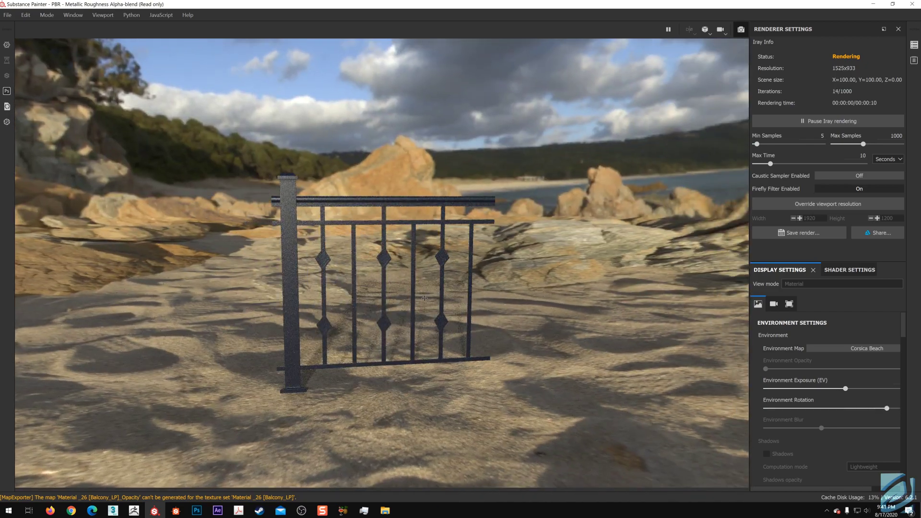
{"action": "middle_click_drag", "start_coordinate": [425, 299], "coordinate": [450, 302], "text": "alt"}
{"action": "right_click_drag", "start_coordinate": [450, 301], "coordinate": [427, 310], "text": "alt"}
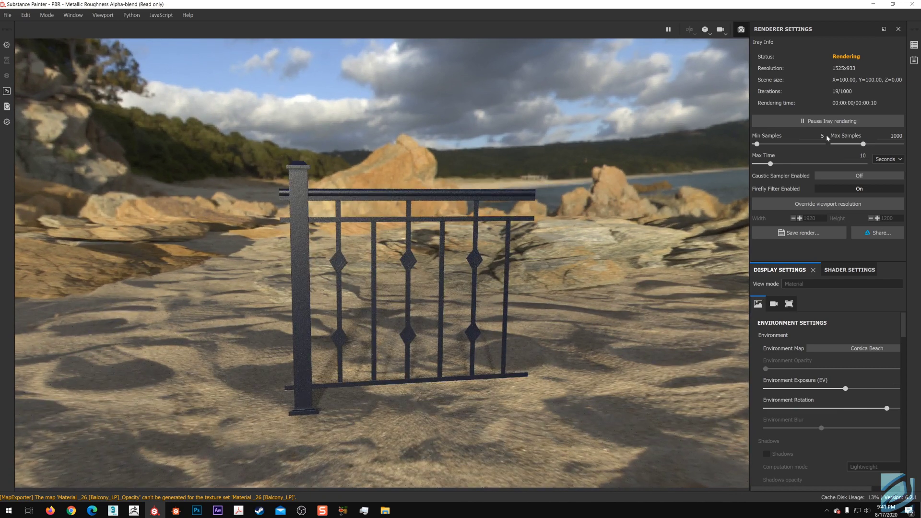
Step: Set the Iray render to 25 minimum samples, 2500 maximum samples and a maximum time of 60 seconds
{"action": "key", "text": "Return"}
{"action": "left_click", "coordinate": [896, 136]}
{"action": "type", "text": "250"}
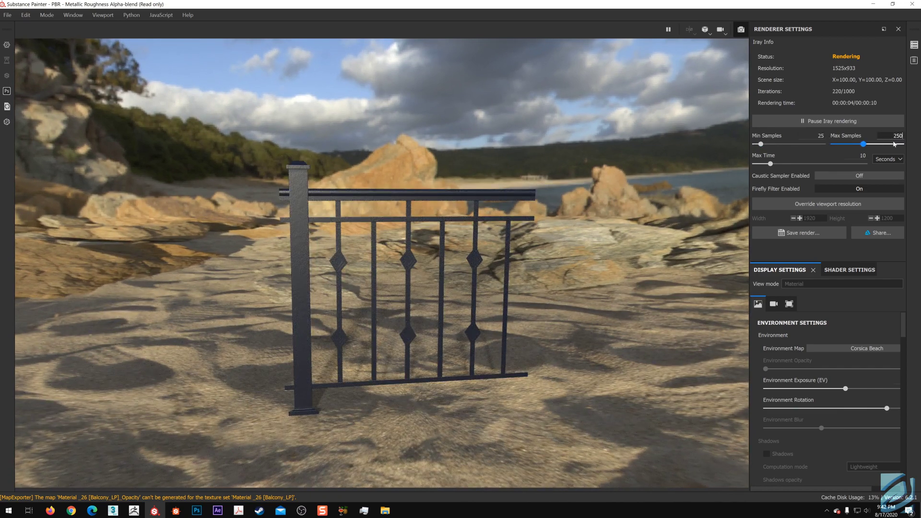
{"action": "type", "text": "0"}
{"action": "key", "text": "Return"}
{"action": "left_click", "coordinate": [862, 155]}
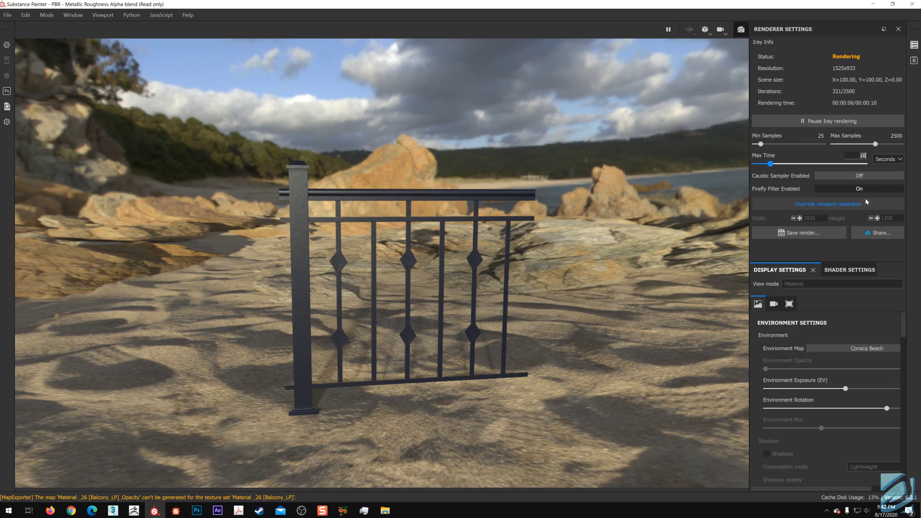
{"action": "type", "text": "60"}
{"action": "key", "text": "Return"}
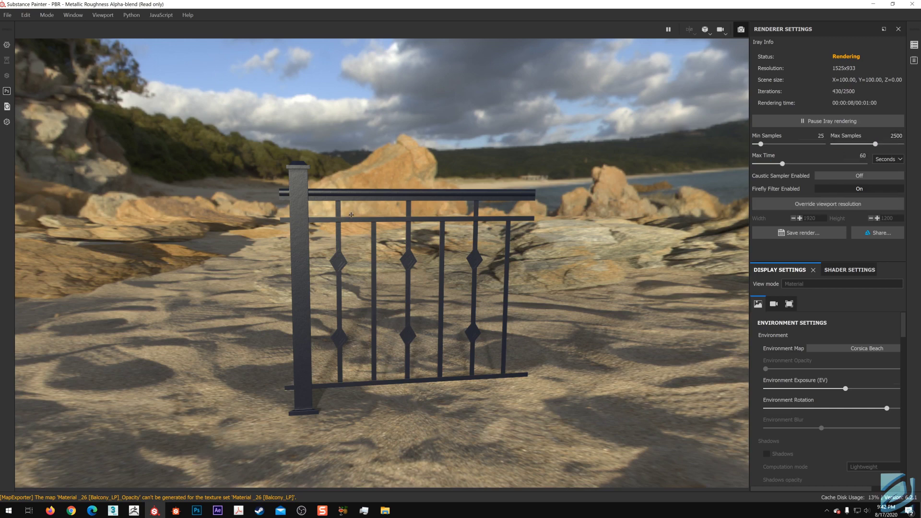
Step: Examine the rendered railing up close at the post and upper bars, and as a whole from farther away
{"action": "mouse_move", "coordinate": [351, 215]}
{"action": "middle_mouse_down", "text": "alt"}
{"action": "mouse_move", "coordinate": [352, 203]}
{"action": "mouse_move", "coordinate": [351, 210]}
{"action": "middle_mouse_up", "text": "alt"}
{"action": "right_click_drag", "start_coordinate": [351, 210], "coordinate": [352, 239], "text": "alt"}
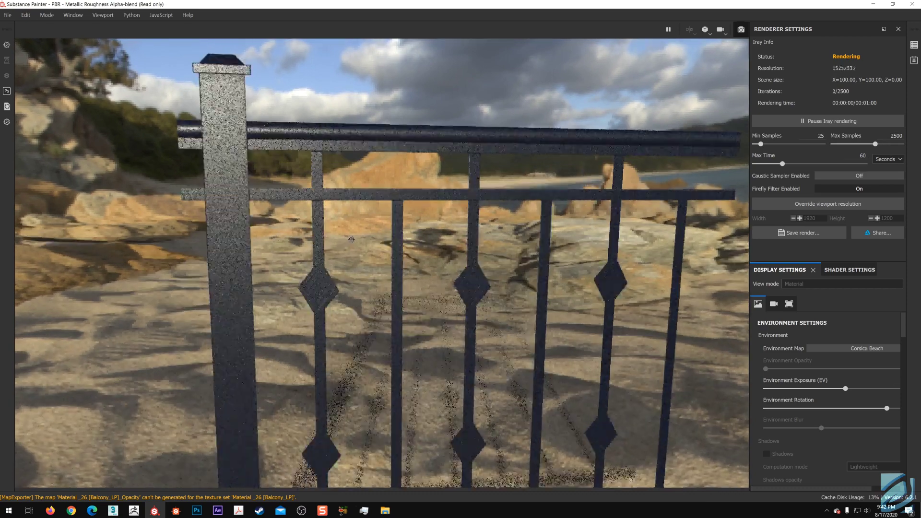
{"action": "left_click_drag", "start_coordinate": [351, 239], "coordinate": [355, 239], "text": "alt"}
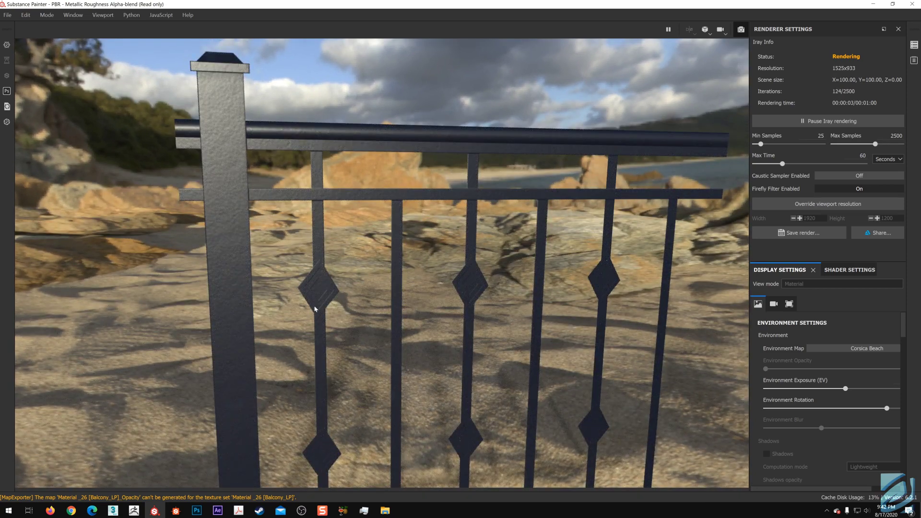
{"action": "right_click_drag", "start_coordinate": [434, 379], "coordinate": [384, 318], "text": "alt"}
{"action": "middle_click_drag", "start_coordinate": [384, 318], "coordinate": [290, 240], "text": "alt"}
{"action": "right_click_drag", "start_coordinate": [379, 307], "coordinate": [355, 272], "text": "alt"}
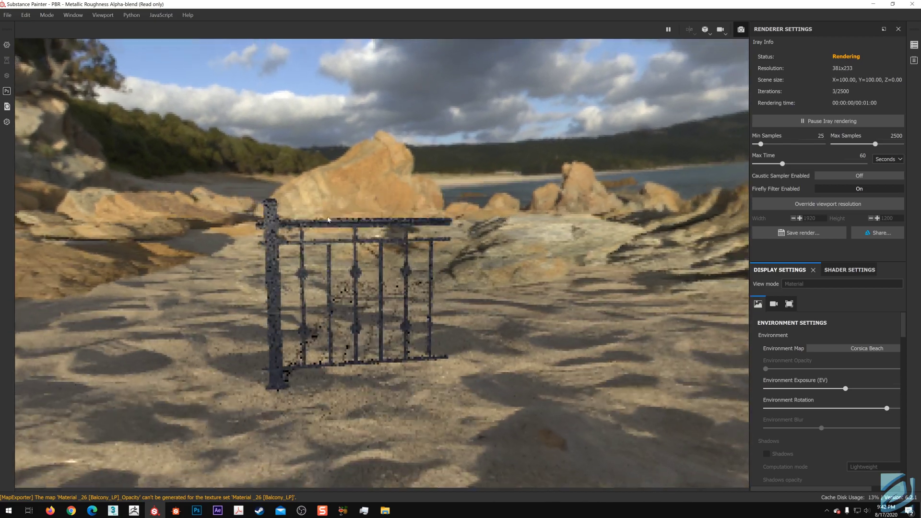
{"action": "left_click_drag", "start_coordinate": [355, 273], "coordinate": [535, 302], "text": "alt"}
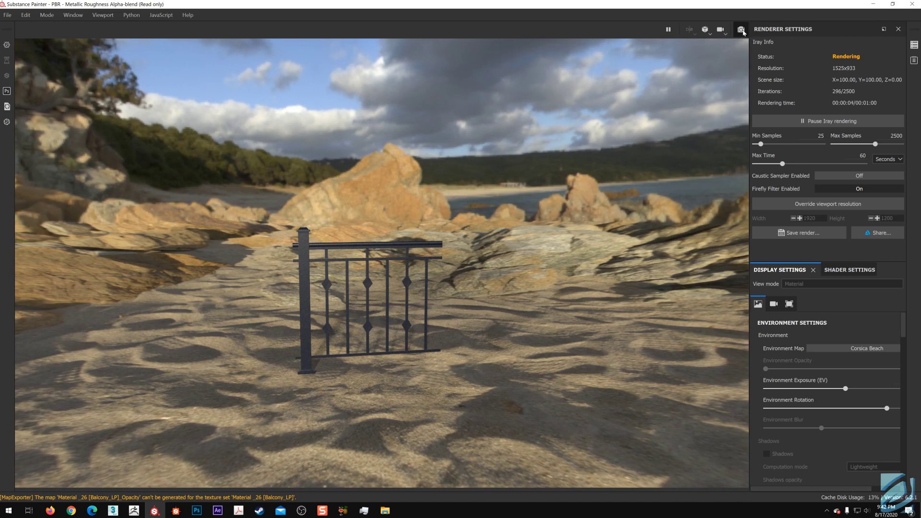
Step: Leave the Iray render and return to the texturing view with the railing framed closer
{"action": "left_click", "coordinate": [741, 30]}
{"action": "middle_click_drag", "start_coordinate": [240, 263], "coordinate": [262, 257], "text": "alt"}
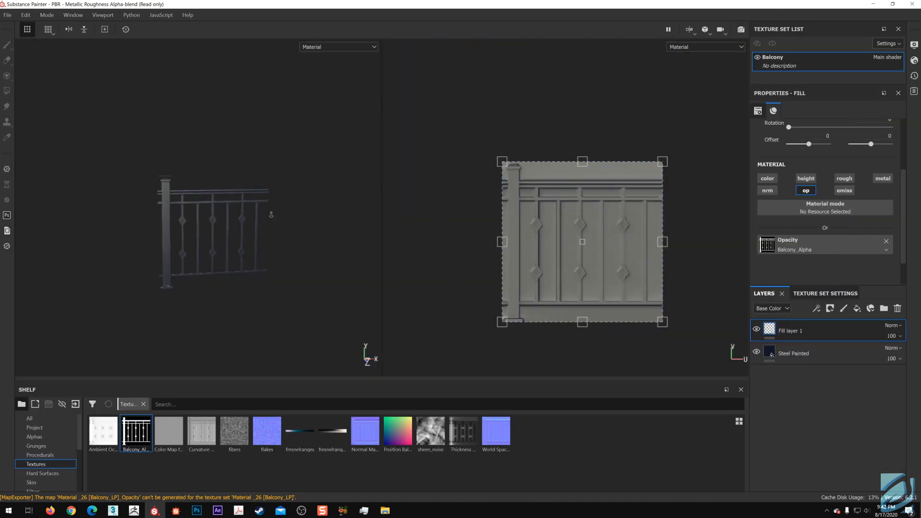
{"action": "scroll", "coordinate": [260, 256], "scroll_direction": "up", "scroll_amount": 2}
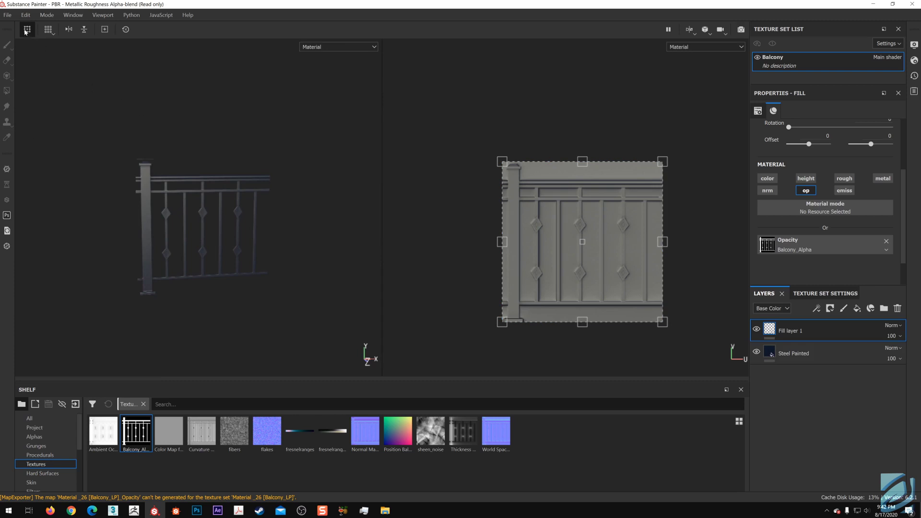
Step: Set up the texture export with the Vray Custom output template and review the list of maps it will export
{"action": "left_click", "coordinate": [9, 15]}
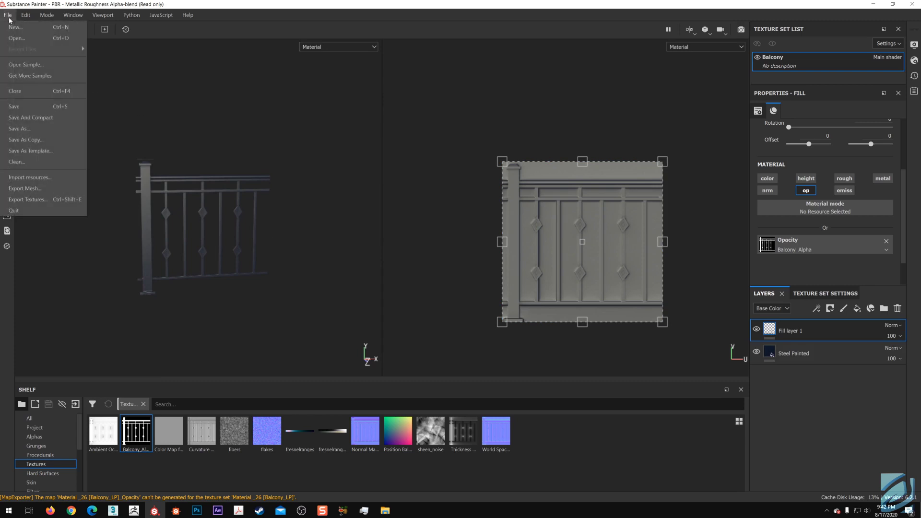
{"action": "left_click", "coordinate": [39, 200]}
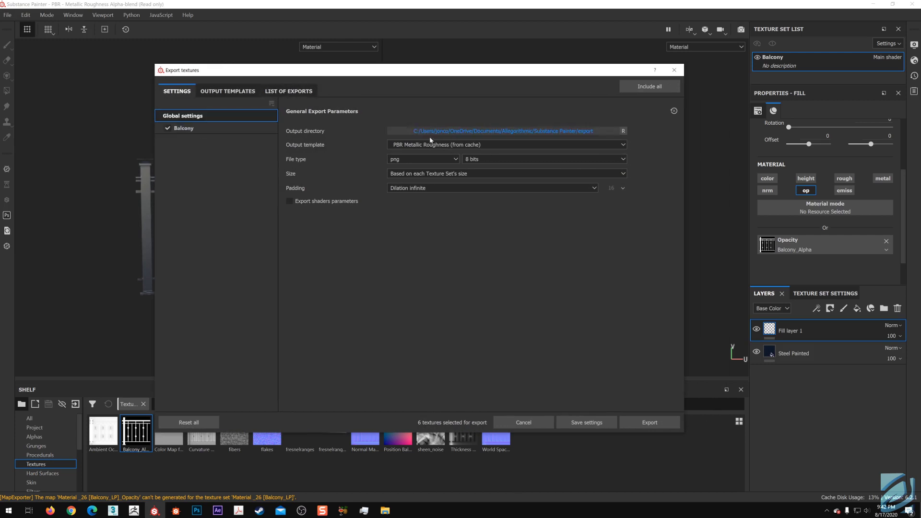
{"action": "left_click", "coordinate": [395, 145]}
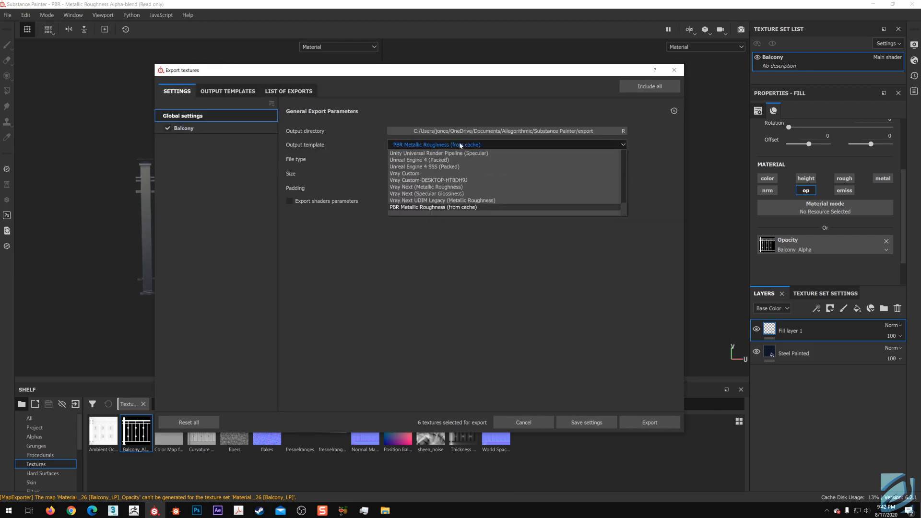
{"action": "left_click", "coordinate": [430, 174]}
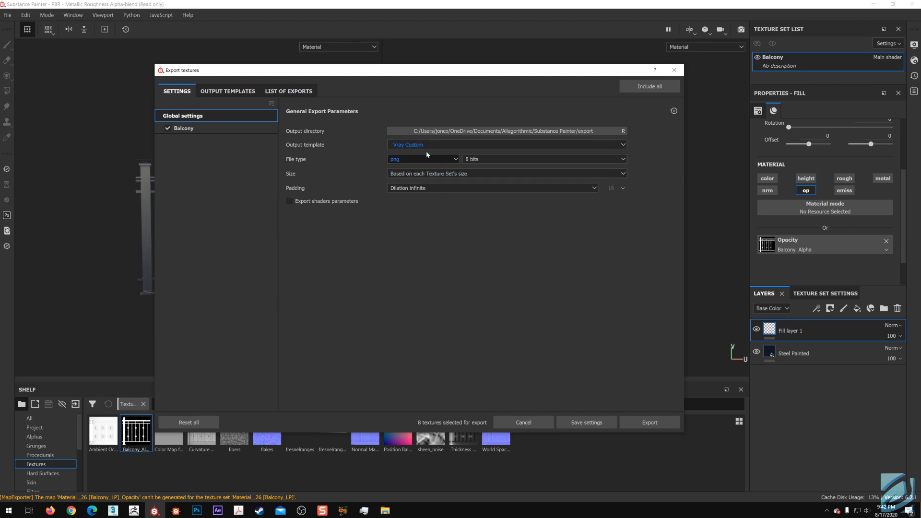
{"action": "left_click", "coordinate": [228, 91]}
{"action": "left_click", "coordinate": [299, 92]}
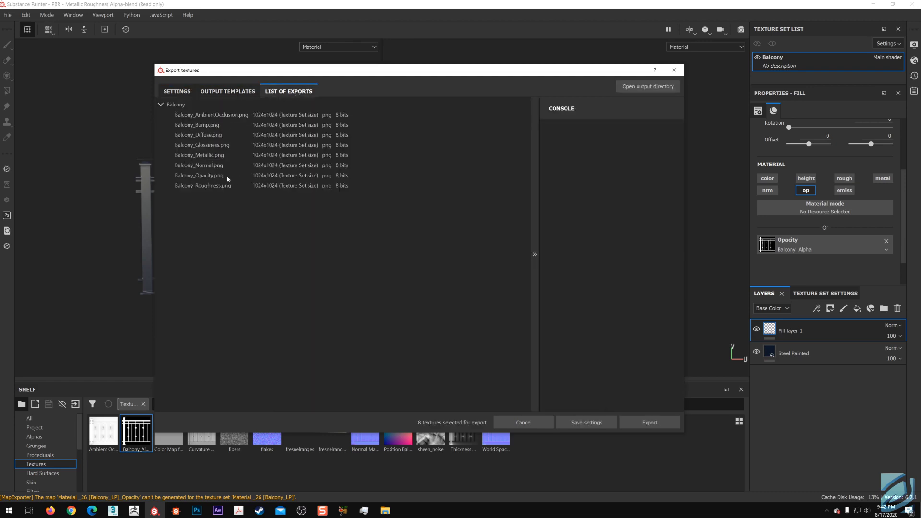
{"action": "left_click", "coordinate": [177, 91]}
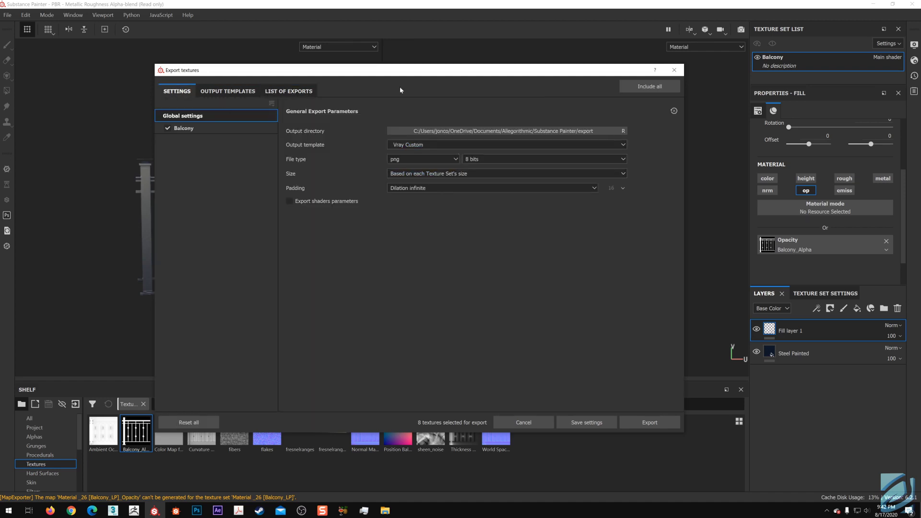
Step: Export the Balcony textures to the Desktop folder and close the export dialog
{"action": "left_click_drag", "start_coordinate": [401, 73], "coordinate": [340, 68]}
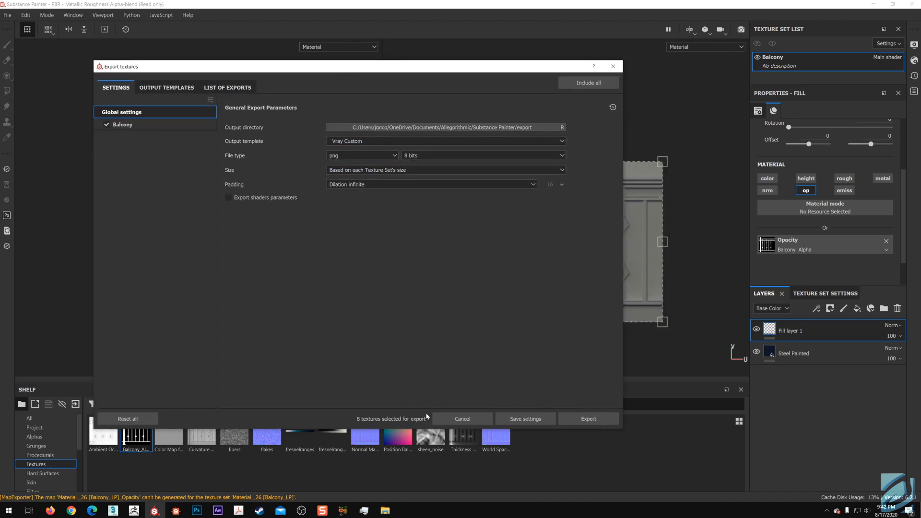
{"action": "left_click", "coordinate": [450, 128]}
{"action": "left_click", "coordinate": [128, 138]}
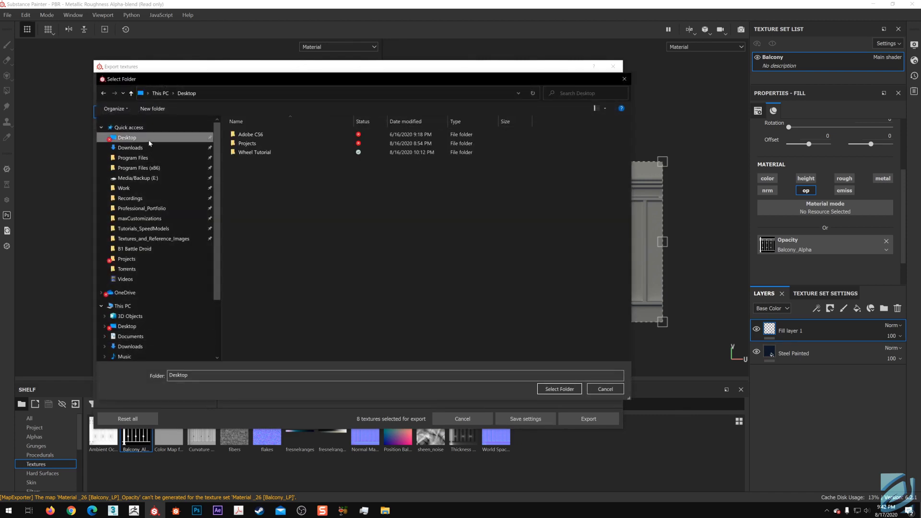
{"action": "left_click", "coordinate": [566, 389]}
{"action": "left_click", "coordinate": [583, 419]}
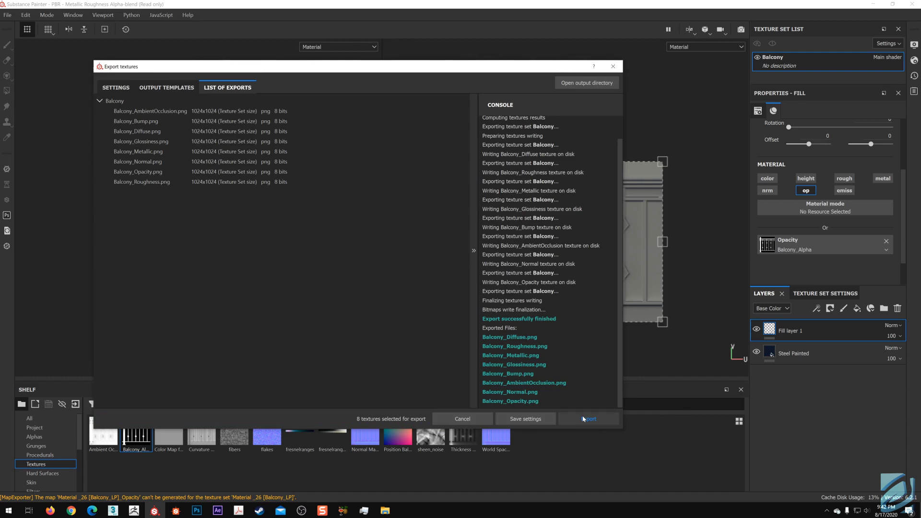
{"action": "left_click", "coordinate": [540, 420]}
{"action": "middle_click_drag", "start_coordinate": [226, 282], "coordinate": [244, 263], "text": "alt"}
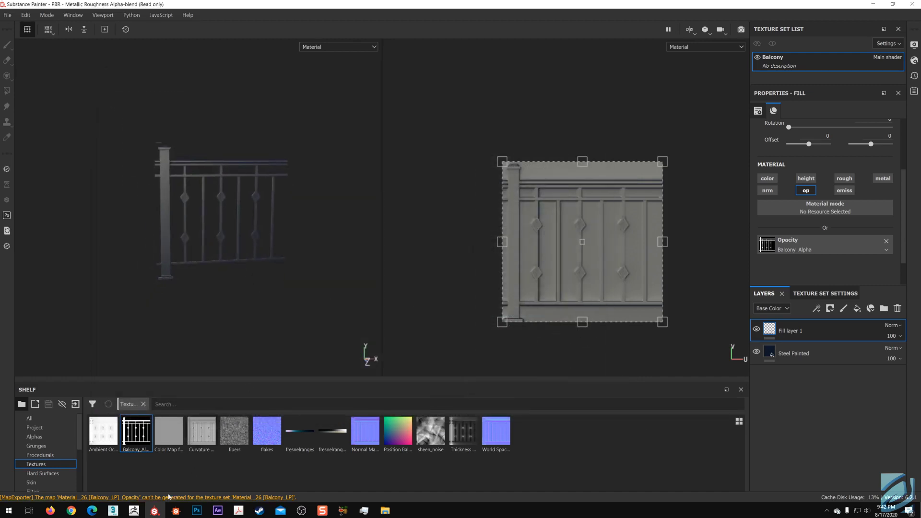
Step: Switch to 3ds Max, shrink its window beside the desktop files and hide the high-poly railing, leaving the low-poly plane
{"action": "left_click", "coordinate": [869, 3]}
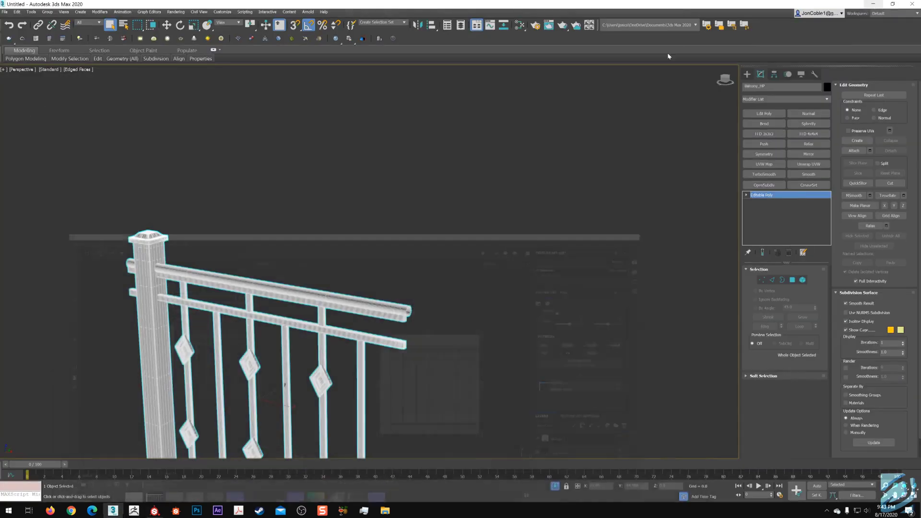
{"action": "left_click_drag", "start_coordinate": [436, 4], "coordinate": [424, 45]}
{"action": "key", "text": "z"}
{"action": "scroll", "coordinate": [389, 255], "scroll_direction": "down", "scroll_amount": 5}
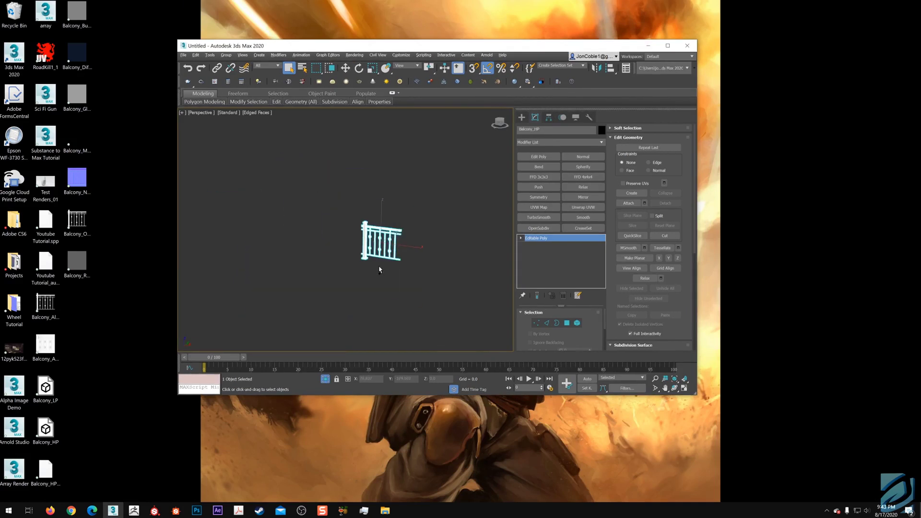
{"action": "middle_click_drag", "start_coordinate": [382, 285], "coordinate": [374, 239], "text": "alt"}
{"action": "key", "text": "alt+q"}
{"action": "scroll", "coordinate": [389, 271], "scroll_direction": "down", "scroll_amount": 5}
{"action": "right_click", "coordinate": [373, 236]}
{"action": "left_click", "coordinate": [389, 208]}
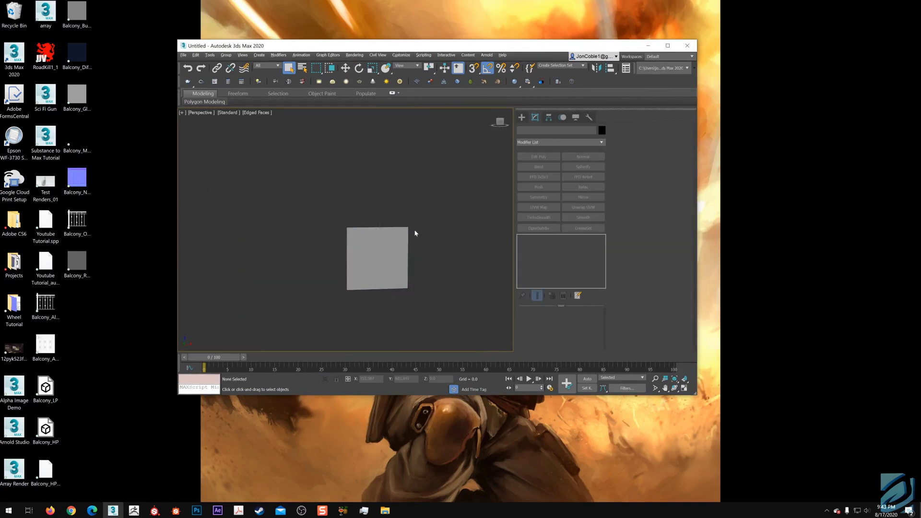
Step: Select the low-poly plane and add a new Standard material in the Slate Material Editor
{"action": "left_click", "coordinate": [391, 239]}
{"action": "key", "text": "m"}
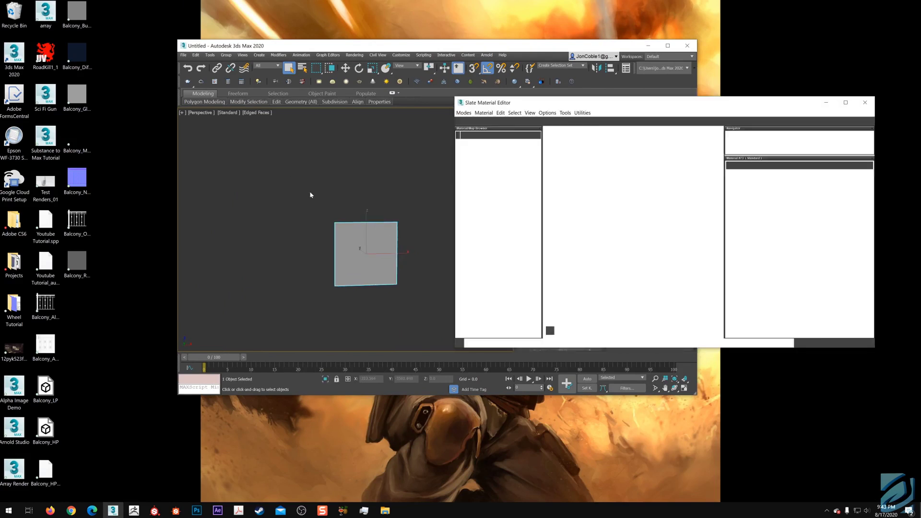
{"action": "scroll", "coordinate": [571, 247], "scroll_direction": "down", "scroll_amount": 2}
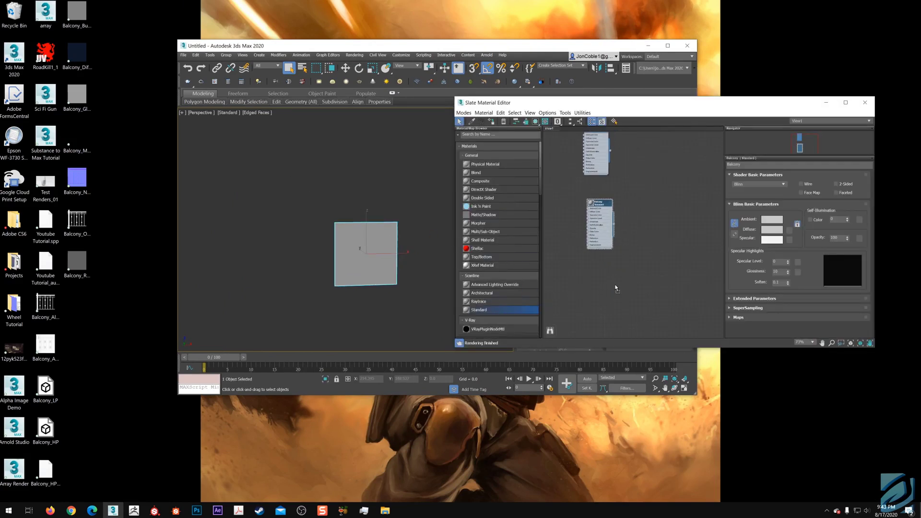
{"action": "left_click_drag", "start_coordinate": [615, 288], "coordinate": [616, 289]}
{"action": "middle_click_drag", "start_coordinate": [616, 289], "coordinate": [601, 247]}
{"action": "scroll", "coordinate": [601, 248], "scroll_direction": "up", "scroll_amount": 1}
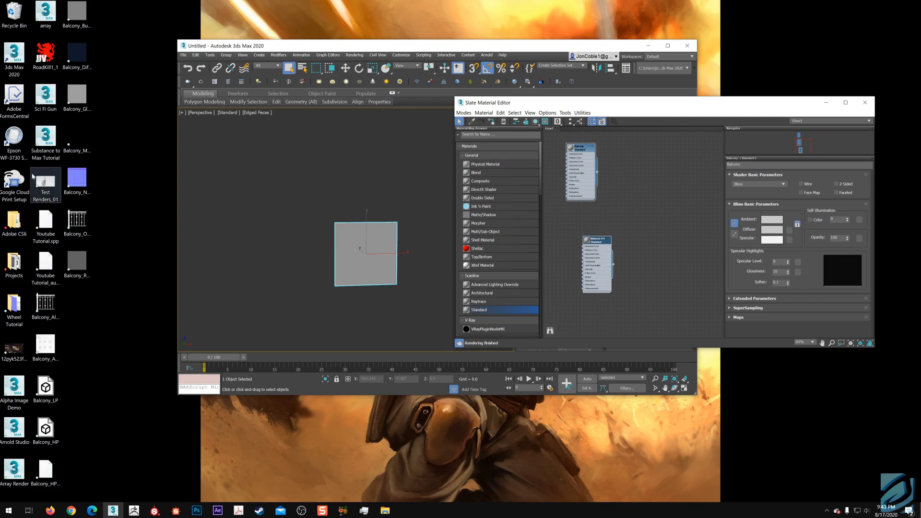
Step: Bring the Balcony_Opacity and Balcony_Diffuse images from the desktop into the material graph as bitmap nodes
{"action": "left_click_drag", "start_coordinate": [80, 231], "coordinate": [513, 254]}
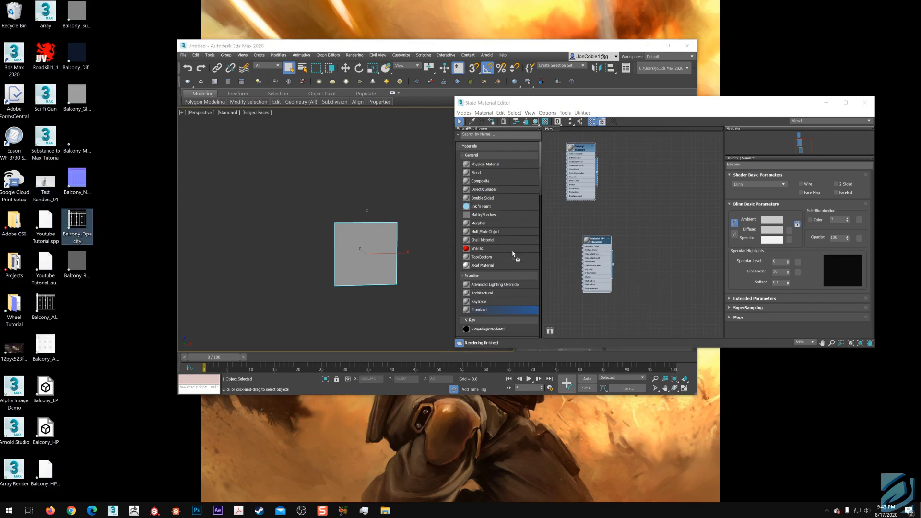
{"action": "left_click_drag", "start_coordinate": [572, 275], "coordinate": [571, 273]}
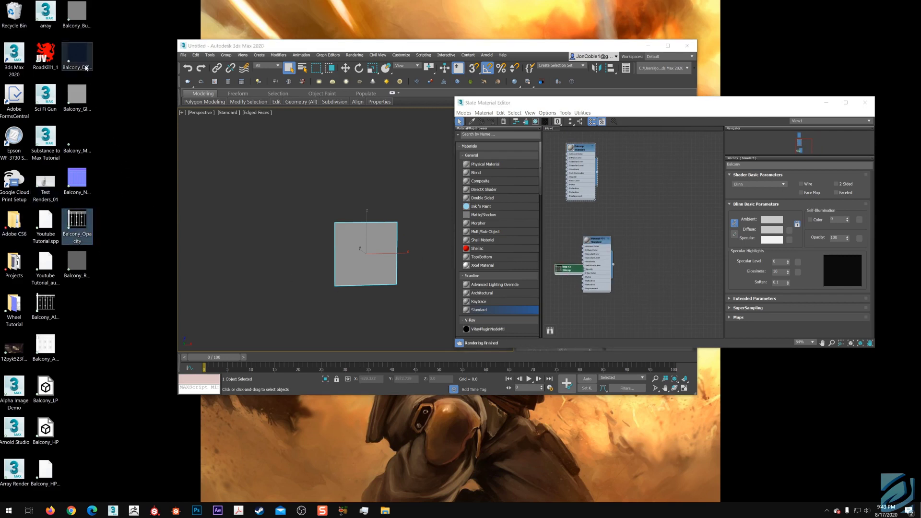
{"action": "left_click_drag", "start_coordinate": [83, 67], "coordinate": [568, 252]}
{"action": "scroll", "coordinate": [577, 253], "scroll_direction": "up", "scroll_amount": 3}
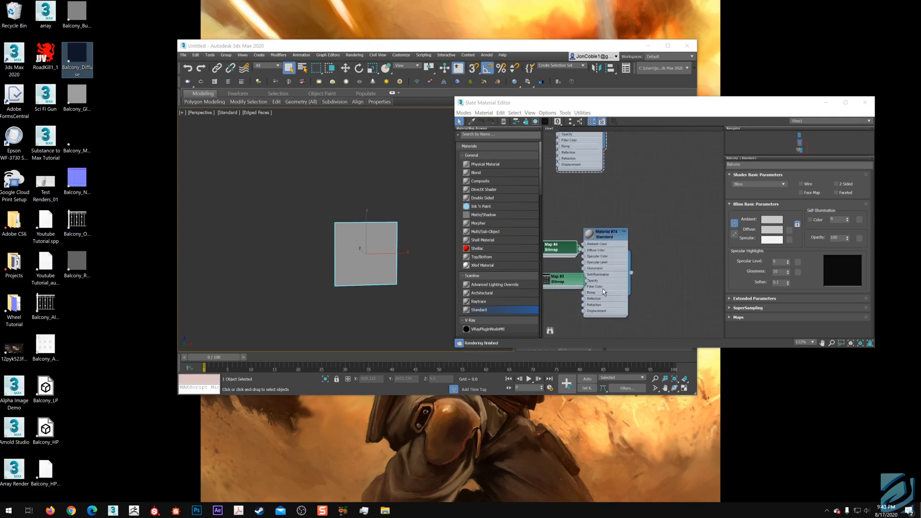
Step: Connect the diffuse bitmap to Diffuse Color and the opacity bitmap to Opacity, and space the two map nodes apart
{"action": "middle_click_drag", "start_coordinate": [602, 288], "coordinate": [666, 248]}
{"action": "left_click_drag", "start_coordinate": [644, 252], "coordinate": [623, 253]}
{"action": "mouse_move", "coordinate": [642, 236]}
{"action": "middle_mouse_down"}
{"action": "mouse_move", "coordinate": [586, 238]}
{"action": "mouse_move", "coordinate": [628, 233]}
{"action": "middle_mouse_up"}
{"action": "scroll", "coordinate": [587, 237], "scroll_direction": "up", "scroll_amount": 1}
{"action": "left_click_drag", "start_coordinate": [614, 215], "coordinate": [602, 211]}
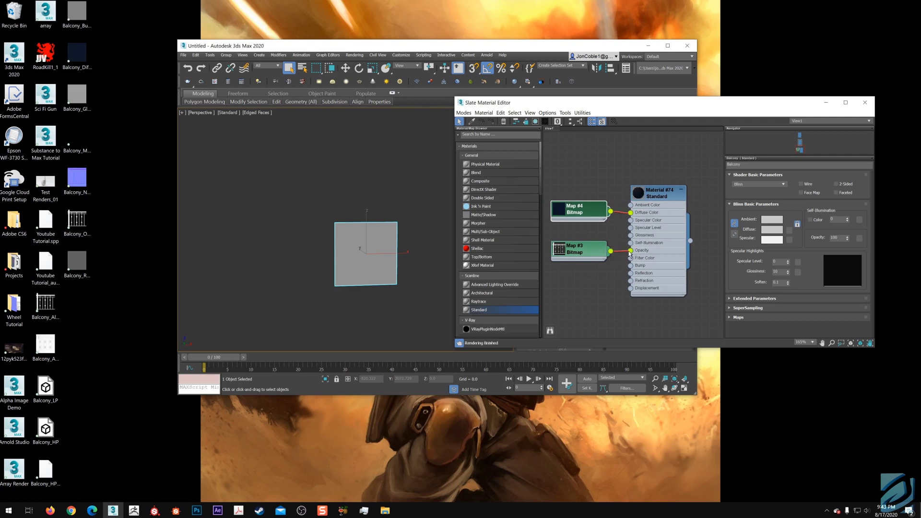
{"action": "left_click_drag", "start_coordinate": [593, 248], "coordinate": [593, 256]}
{"action": "left_click_drag", "start_coordinate": [587, 215], "coordinate": [587, 207]}
Step: Assign the new material to the plane with shaded viewport display on, close the material editor and maximize the 3ds Max window
{"action": "double_click", "coordinate": [661, 194]}
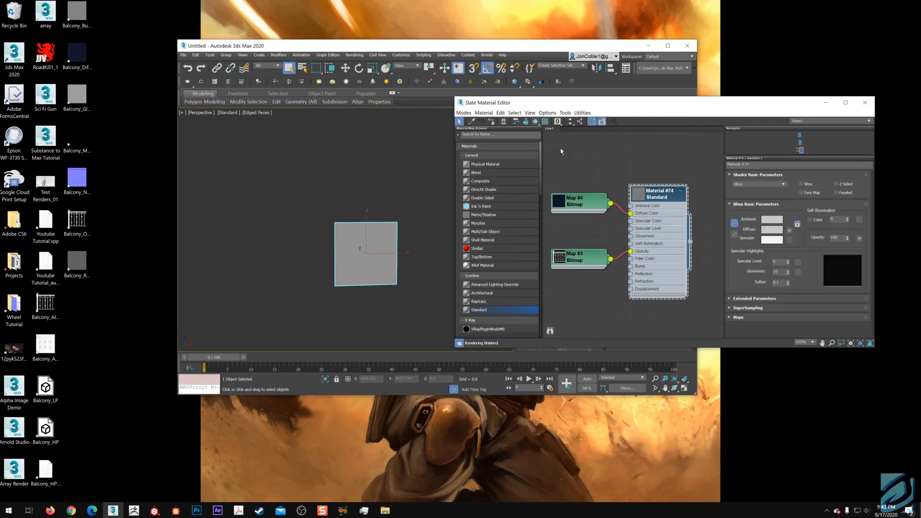
{"action": "left_click", "coordinate": [536, 123]}
{"action": "middle_click_drag", "start_coordinate": [613, 268], "coordinate": [604, 263]}
{"action": "left_click", "coordinate": [492, 123]}
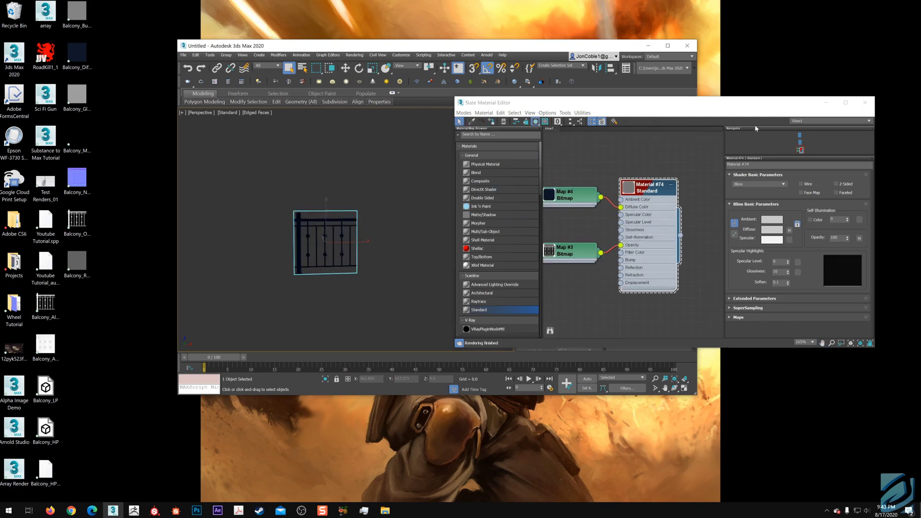
{"action": "middle_click_drag", "start_coordinate": [600, 197], "coordinate": [652, 217]}
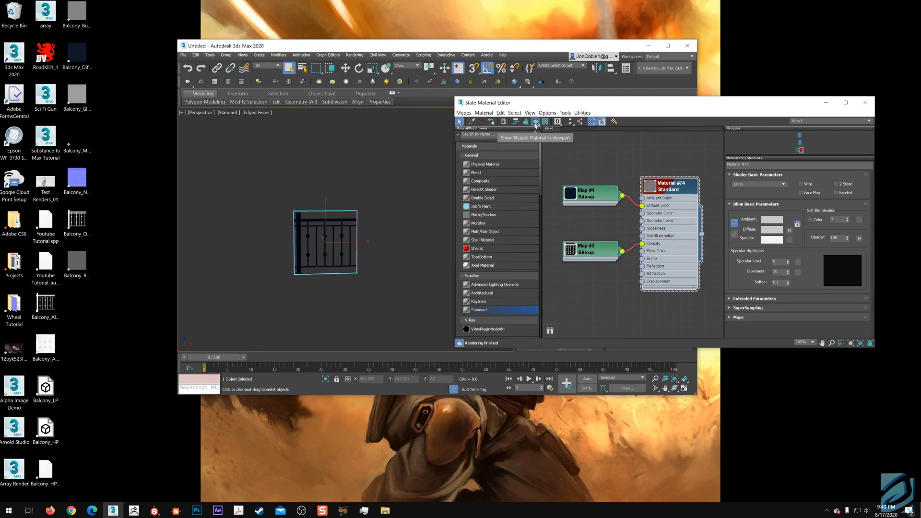
{"action": "left_click_drag", "start_coordinate": [812, 103], "coordinate": [687, 107]}
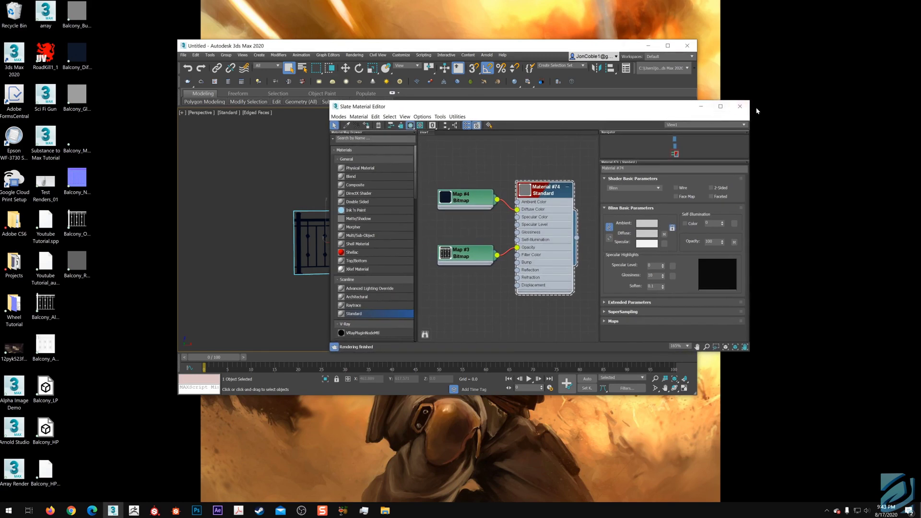
{"action": "left_click", "coordinate": [740, 106]}
{"action": "left_click", "coordinate": [668, 45]}
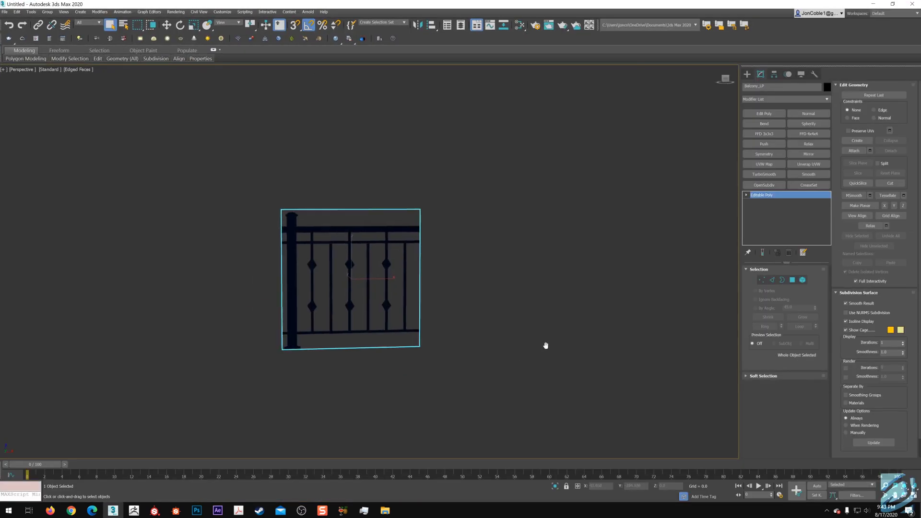
Step: Examine the cut-out railing on the plane up close at the post and bars, and as a whole
{"action": "scroll", "coordinate": [434, 274], "scroll_direction": "up", "scroll_amount": 4}
{"action": "middle_click_drag", "start_coordinate": [433, 274], "coordinate": [424, 273], "text": "alt"}
{"action": "left_click", "coordinate": [387, 113]}
{"action": "scroll", "coordinate": [326, 205], "scroll_direction": "up", "scroll_amount": 4}
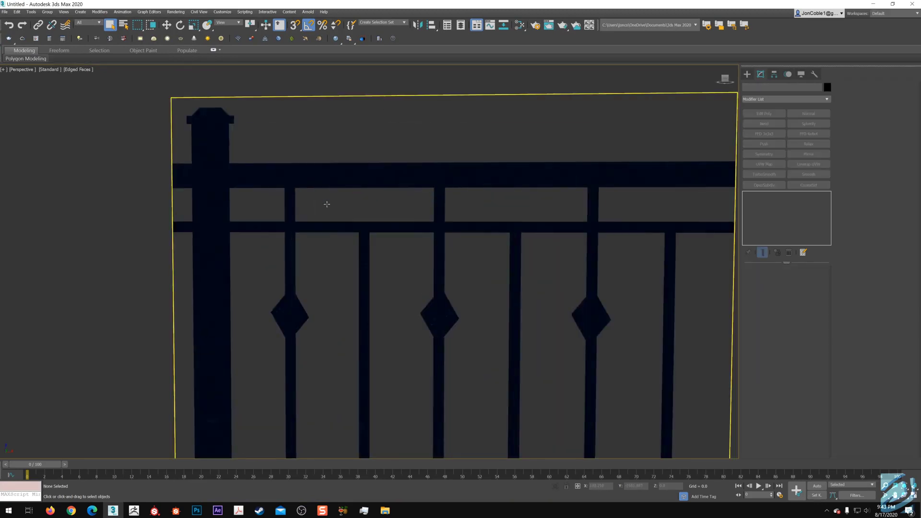
{"action": "scroll", "coordinate": [311, 204], "scroll_direction": "up", "scroll_amount": 2}
{"action": "mouse_move", "coordinate": [311, 204]}
{"action": "middle_mouse_down", "text": "alt"}
{"action": "mouse_move", "coordinate": [354, 208]}
{"action": "mouse_move", "coordinate": [317, 212]}
{"action": "middle_mouse_up", "text": "alt"}
{"action": "scroll", "coordinate": [319, 205], "scroll_direction": "down", "scroll_amount": 5}
{"action": "scroll", "coordinate": [317, 213], "scroll_direction": "down", "scroll_amount": 2}
{"action": "scroll", "coordinate": [344, 249], "scroll_direction": "up", "scroll_amount": 3}
{"action": "scroll", "coordinate": [347, 249], "scroll_direction": "down", "scroll_amount": 4}
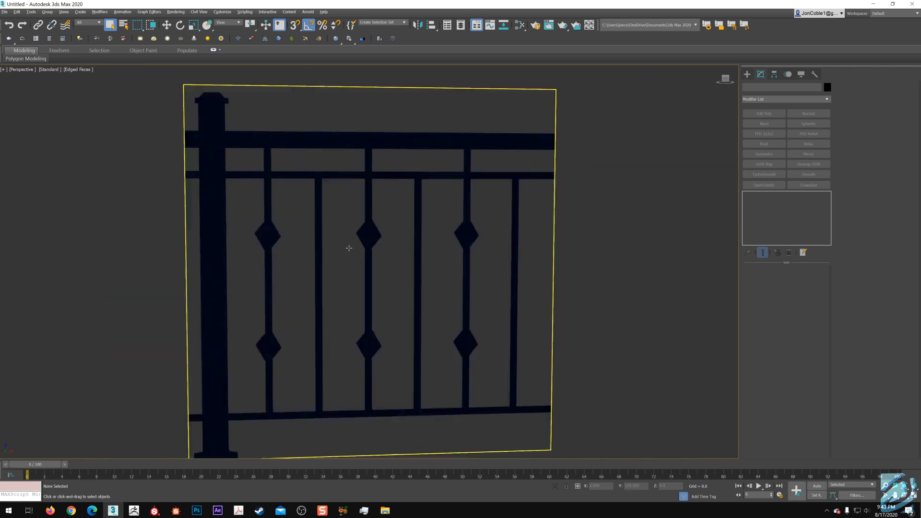
{"action": "middle_click_drag", "start_coordinate": [370, 259], "coordinate": [336, 260]}
Step: Make 4 copies of the railing plane in the Front view, side by side along X, to form a continuous row
{"action": "left_click", "coordinate": [346, 258]}
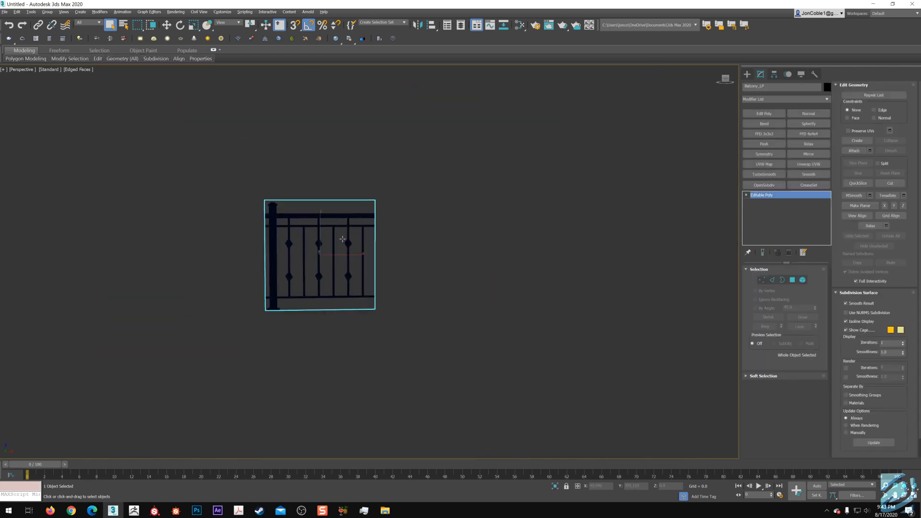
{"action": "scroll", "coordinate": [338, 257], "scroll_direction": "up", "scroll_amount": 3}
{"action": "key", "text": "w"}
{"action": "key", "text": "f"}
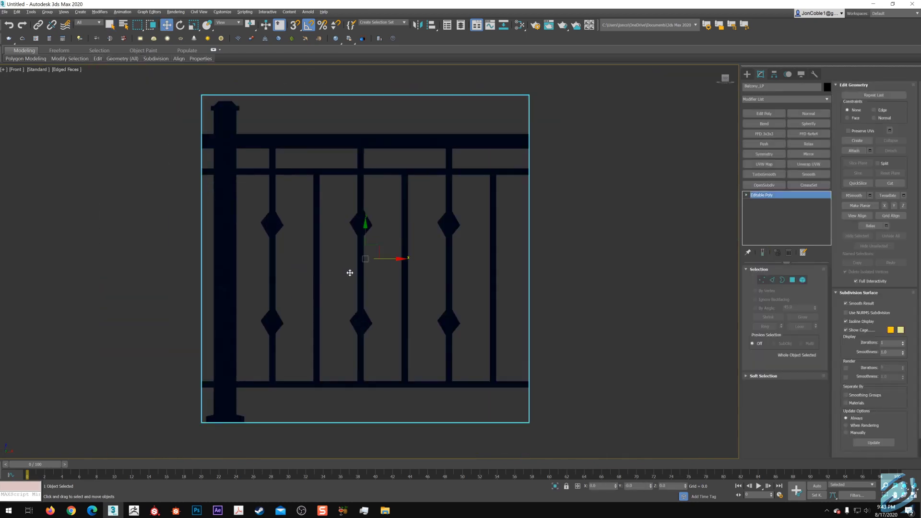
{"action": "scroll", "coordinate": [350, 273], "scroll_direction": "down", "scroll_amount": 2}
{"action": "middle_click_drag", "start_coordinate": [387, 275], "coordinate": [317, 262]}
{"action": "mouse_move", "coordinate": [315, 251]}
{"action": "left_mouse_down", "text": "shift"}
{"action": "mouse_move", "coordinate": [548, 257]}
{"action": "mouse_move", "coordinate": [539, 255]}
{"action": "left_mouse_up", "text": "shift"}
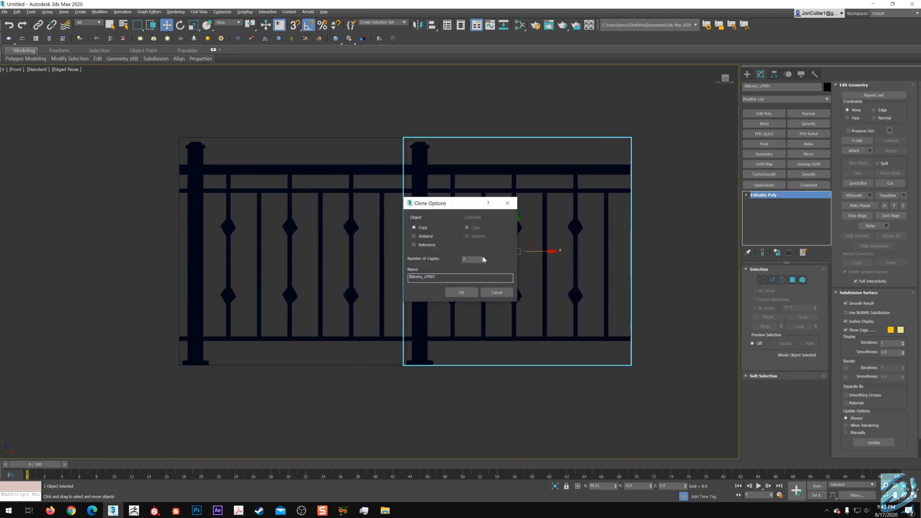
{"action": "left_click", "coordinate": [483, 259]}
{"action": "left_click", "coordinate": [469, 292]}
{"action": "scroll", "coordinate": [312, 297], "scroll_direction": "down", "scroll_amount": 5}
{"action": "middle_click_drag", "start_coordinate": [456, 301], "coordinate": [422, 297]}
{"action": "left_click", "coordinate": [436, 240]}
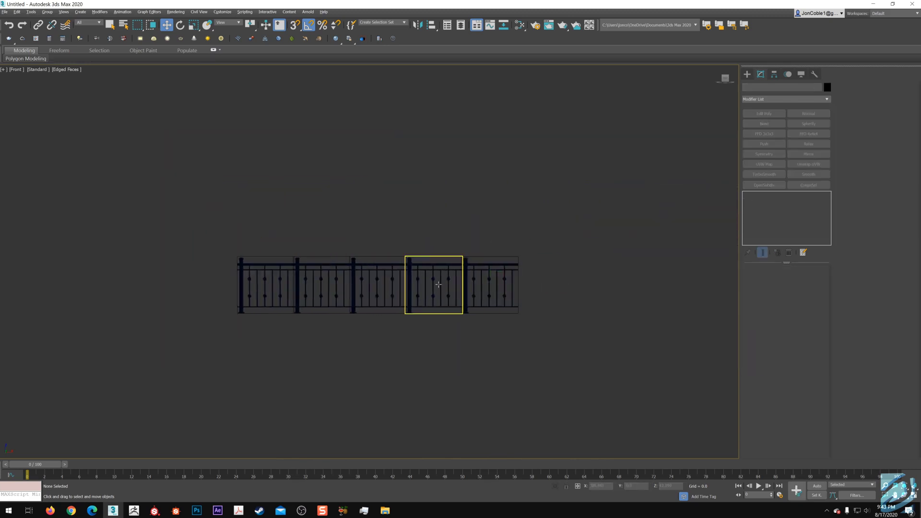
{"action": "scroll", "coordinate": [438, 285], "scroll_direction": "up", "scroll_amount": 2}
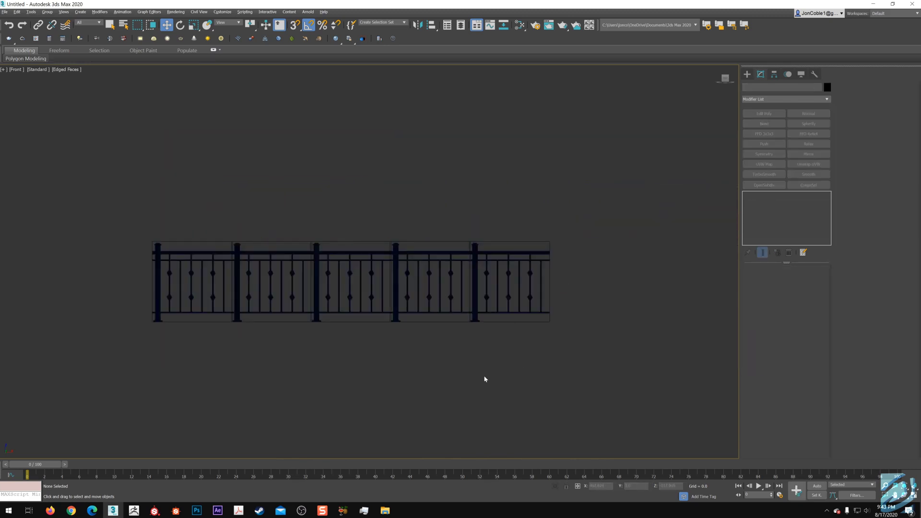
Step: Copy the whole row of five railings in the Perspective view and rotate the copy perpendicular to the original row
{"action": "key", "text": "p"}
{"action": "middle_click_drag", "start_coordinate": [467, 375], "coordinate": [450, 361], "text": "alt"}
{"action": "scroll", "coordinate": [451, 361], "scroll_direction": "down", "scroll_amount": 2}
{"action": "left_click_drag", "start_coordinate": [241, 236], "coordinate": [565, 333]}
{"action": "middle_click_drag", "start_coordinate": [529, 304], "coordinate": [468, 320]}
{"action": "mouse_move", "coordinate": [361, 311]}
{"action": "left_mouse_down", "text": "shift"}
{"action": "mouse_move", "coordinate": [578, 315]}
{"action": "mouse_move", "coordinate": [551, 325]}
{"action": "mouse_move", "coordinate": [558, 331]}
{"action": "left_mouse_up", "text": "shift"}
{"action": "left_click", "coordinate": [462, 292]}
{"action": "key", "text": "e"}
{"action": "key", "text": "w"}
{"action": "middle_click_drag", "start_coordinate": [574, 336], "coordinate": [578, 332], "text": "alt"}
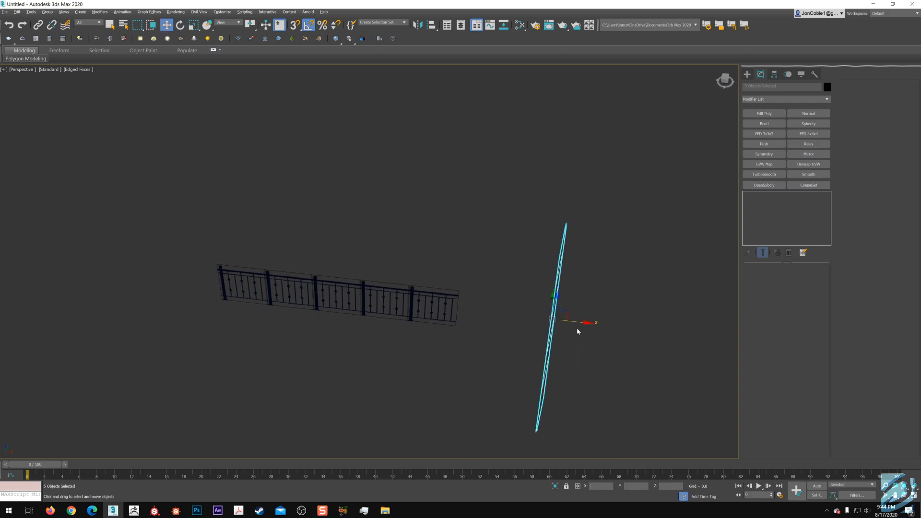
Step: Move the rotated row against the end of the original row so the two form a corner
{"action": "left_click_drag", "start_coordinate": [580, 322], "coordinate": [482, 318]}
{"action": "middle_click_drag", "start_coordinate": [483, 319], "coordinate": [536, 299], "text": "alt"}
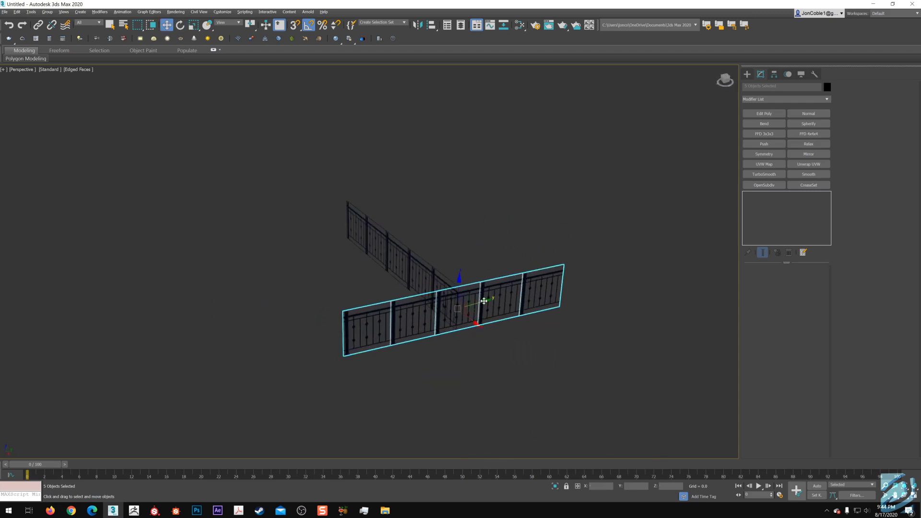
{"action": "left_click_drag", "start_coordinate": [481, 302], "coordinate": [582, 287]}
{"action": "middle_click_drag", "start_coordinate": [537, 264], "coordinate": [552, 321], "text": "alt"}
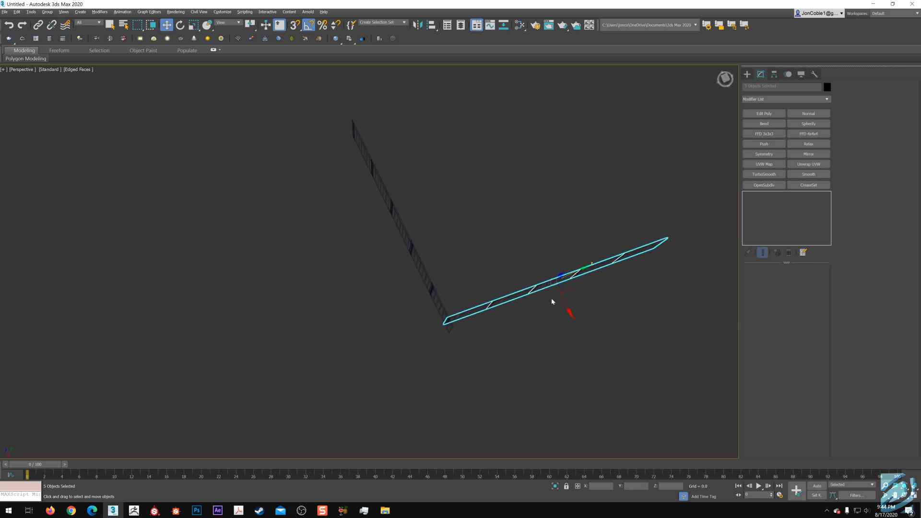
{"action": "left_click_drag", "start_coordinate": [576, 272], "coordinate": [574, 272]}
{"action": "left_click_drag", "start_coordinate": [563, 304], "coordinate": [565, 310]}
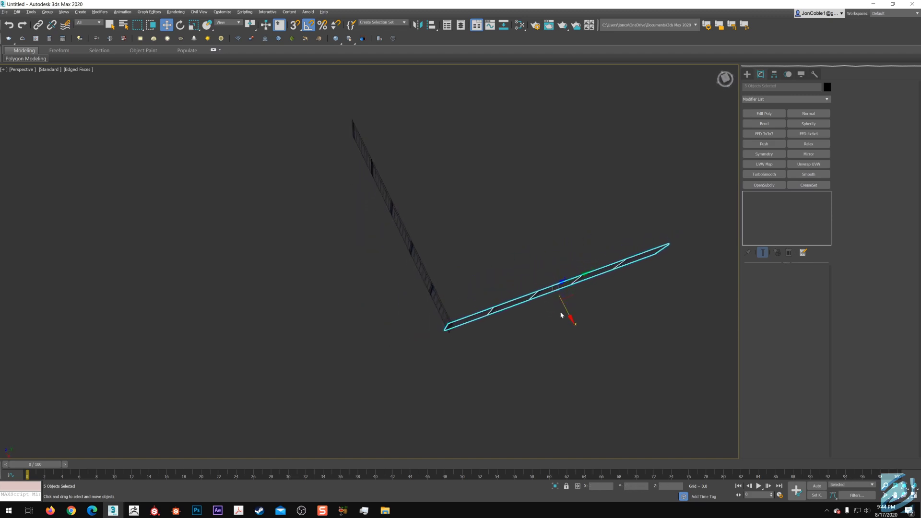
Step: Deselect the railings and examine the L-shaped balcony from several angles and distances
{"action": "middle_click_drag", "start_coordinate": [563, 313], "coordinate": [572, 276], "text": "alt"}
{"action": "left_click", "coordinate": [501, 312]}
{"action": "mouse_move", "coordinate": [500, 319]}
{"action": "middle_mouse_down", "text": "alt"}
{"action": "mouse_move", "coordinate": [521, 305]}
{"action": "mouse_move", "coordinate": [512, 309]}
{"action": "middle_mouse_up", "text": "alt"}
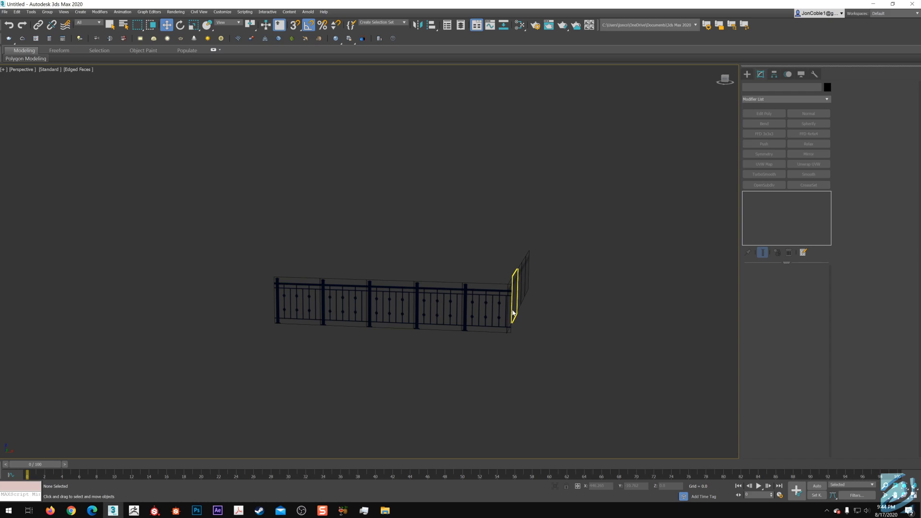
{"action": "scroll", "coordinate": [424, 253], "scroll_direction": "up", "scroll_amount": 6}
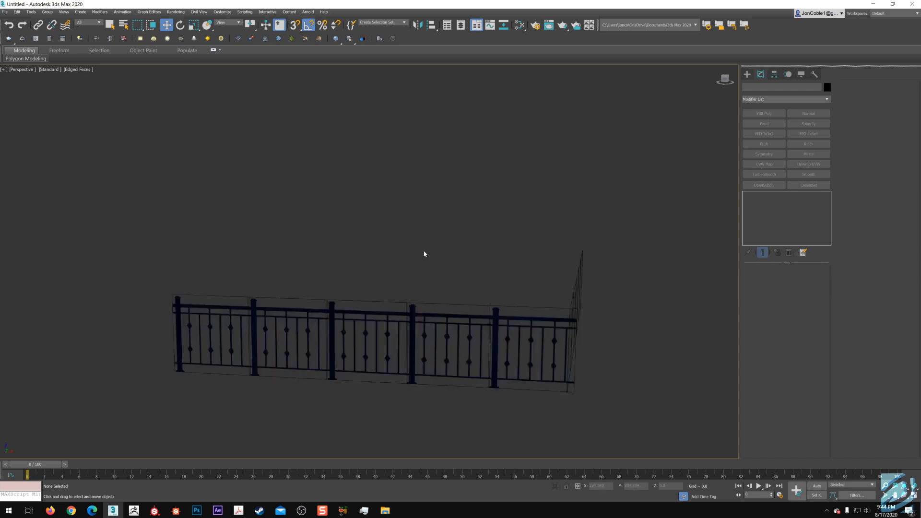
{"action": "scroll", "coordinate": [421, 222], "scroll_direction": "down", "scroll_amount": 8}
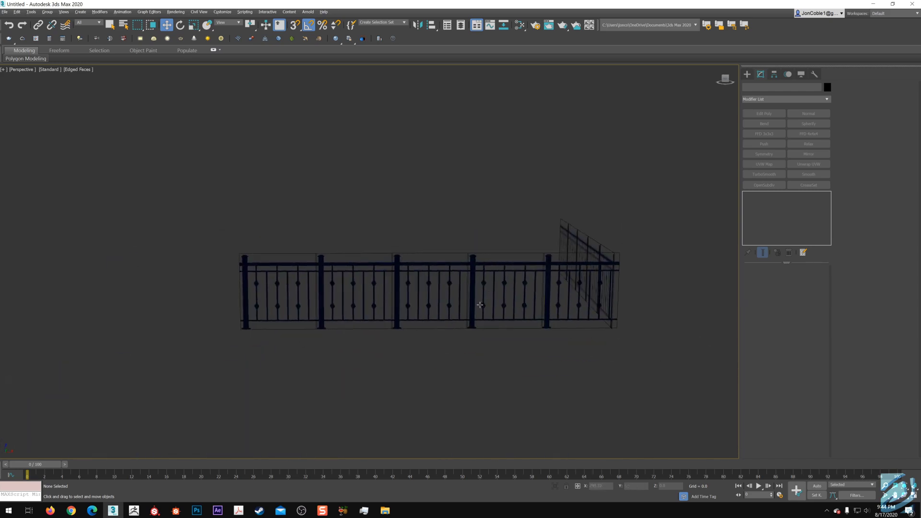
{"action": "left_click", "coordinate": [446, 274]}
{"action": "left_click", "coordinate": [459, 212]}
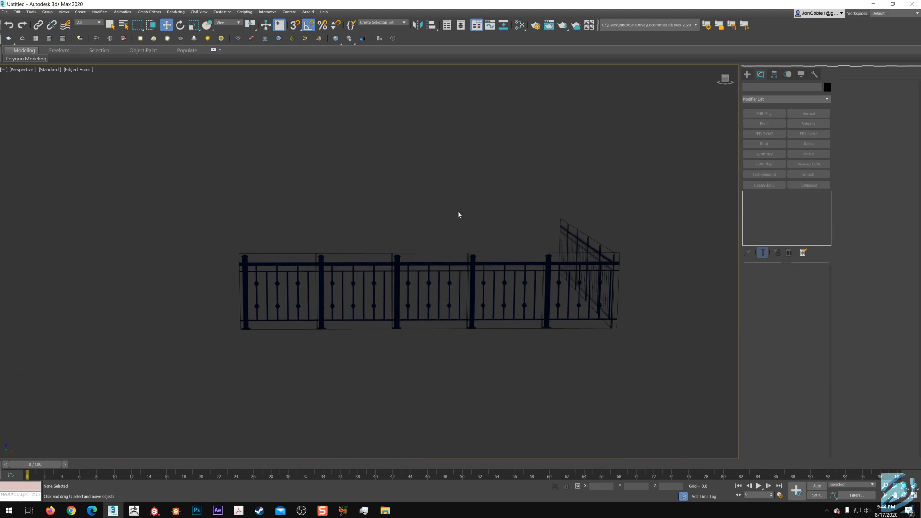